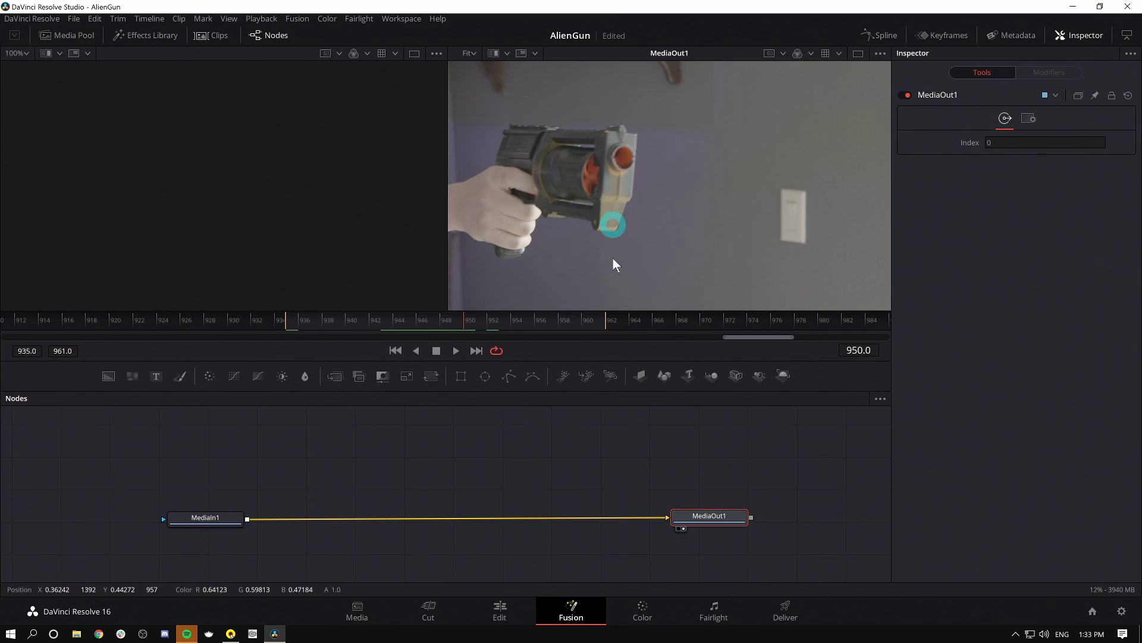
- Add a Hue Curves node and insert it on the connection between MediaIn1 and MediaOut1
left_click(459, 445)
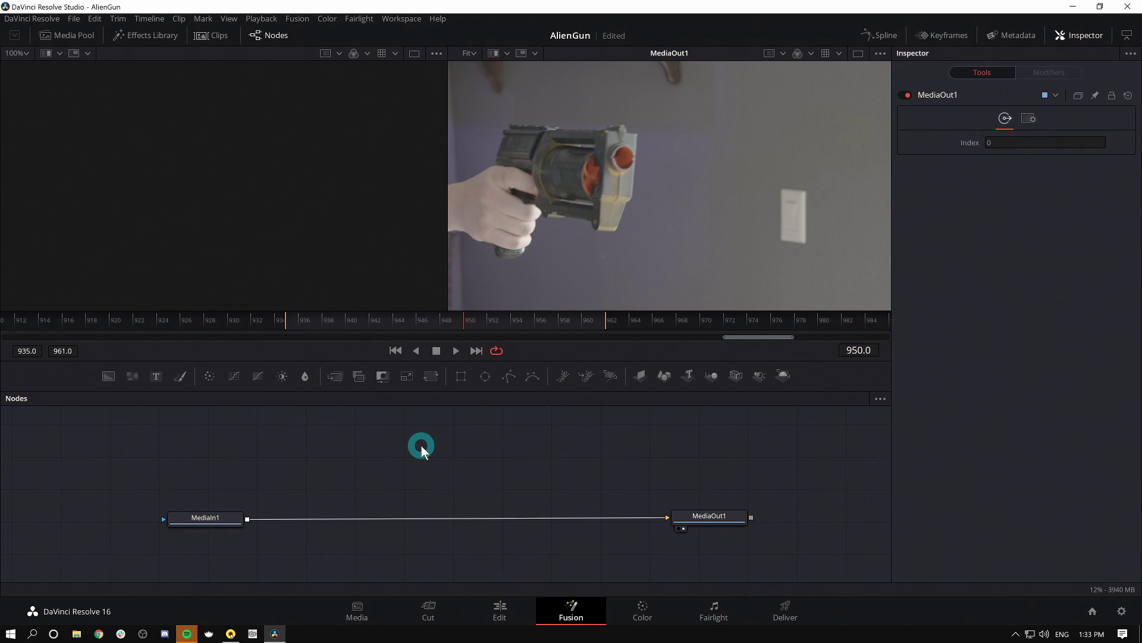
key("shift+space")
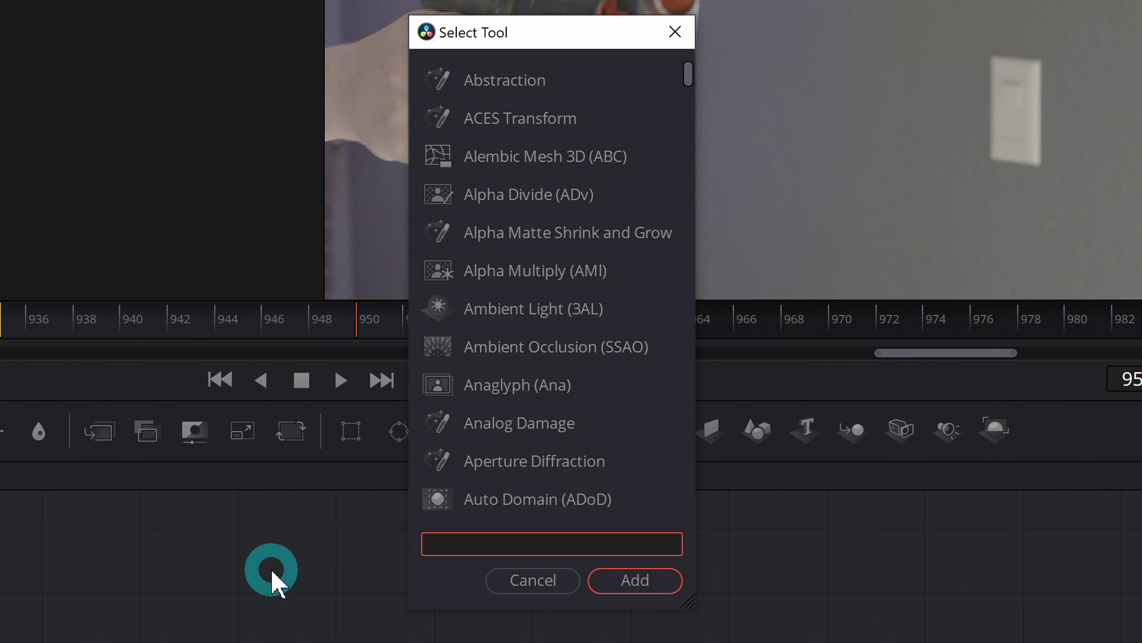
type("hue")
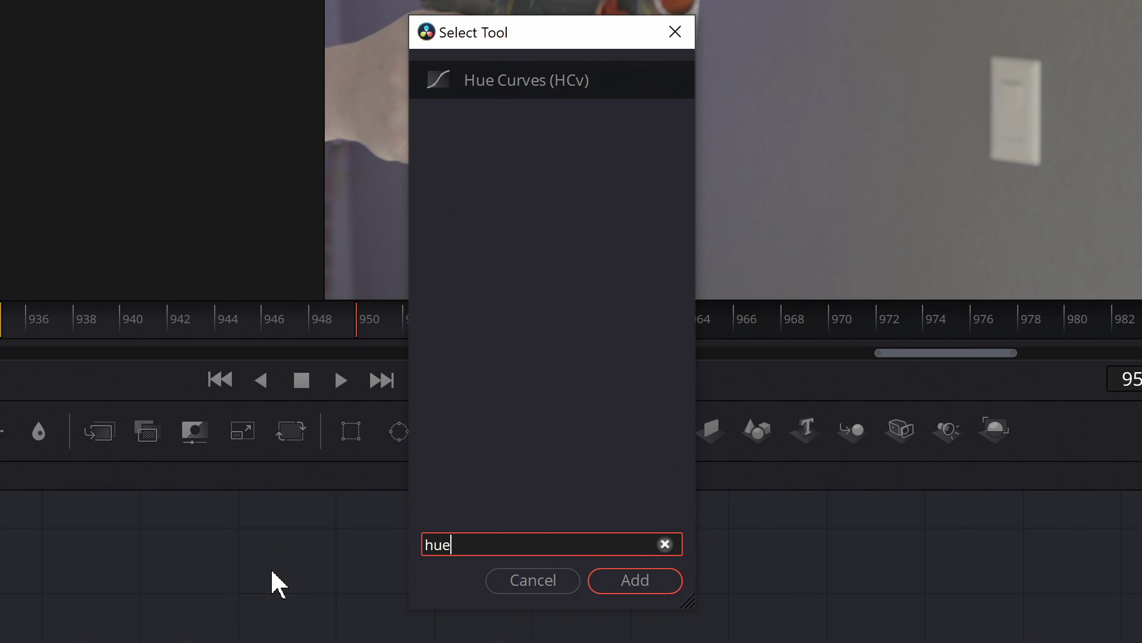
key("Return")
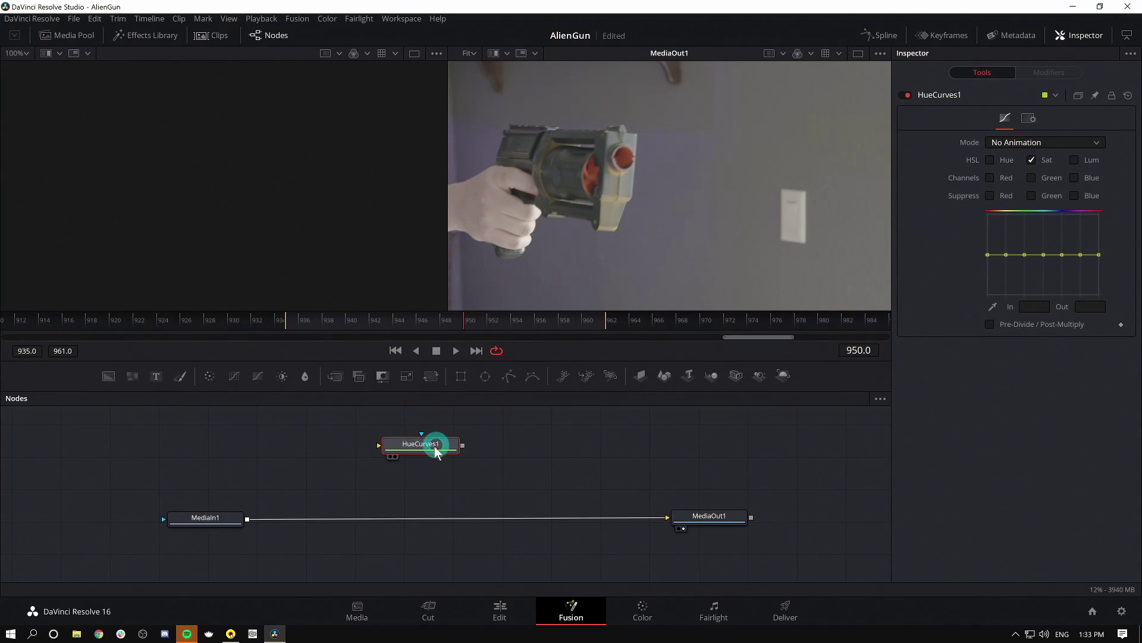
left_click_drag(436, 450, 375, 516)
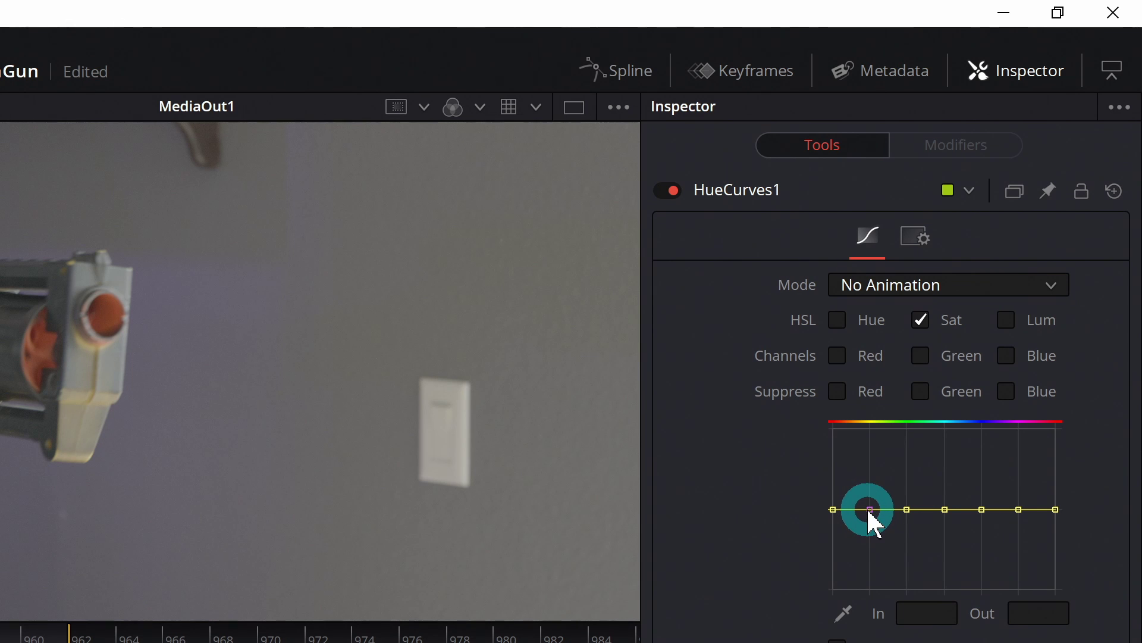
- Pull down the red, orange and yellow points of the saturation curve to desaturate the gun's colored parts
left_click_drag(871, 510, 875, 566)
left_click_drag(833, 510, 842, 557)
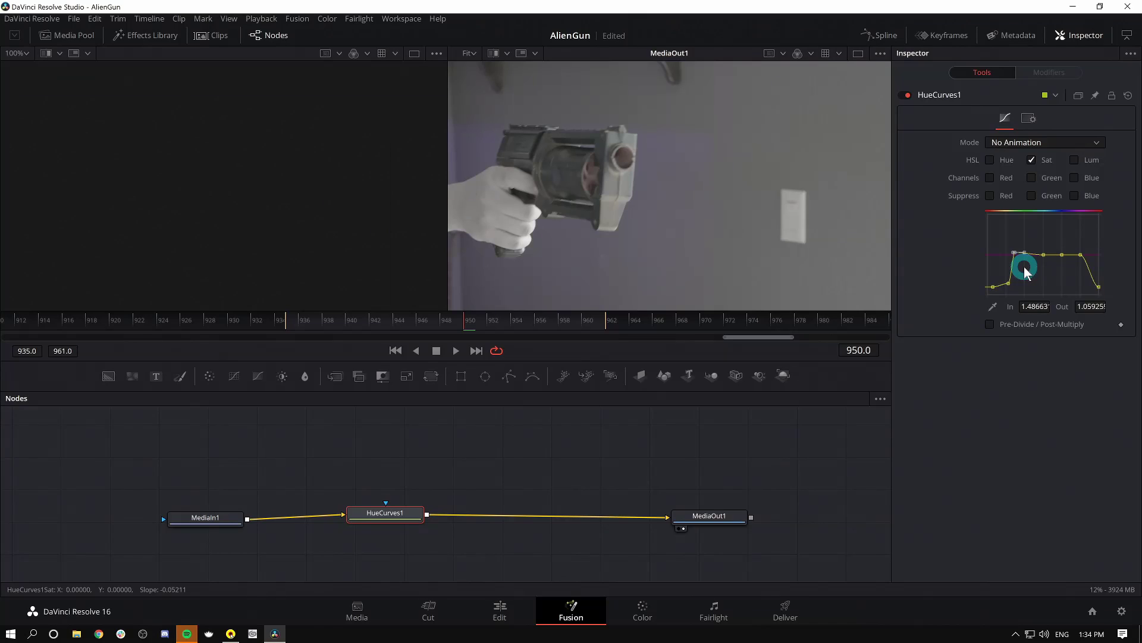
left_click_drag(1019, 262, 1055, 271)
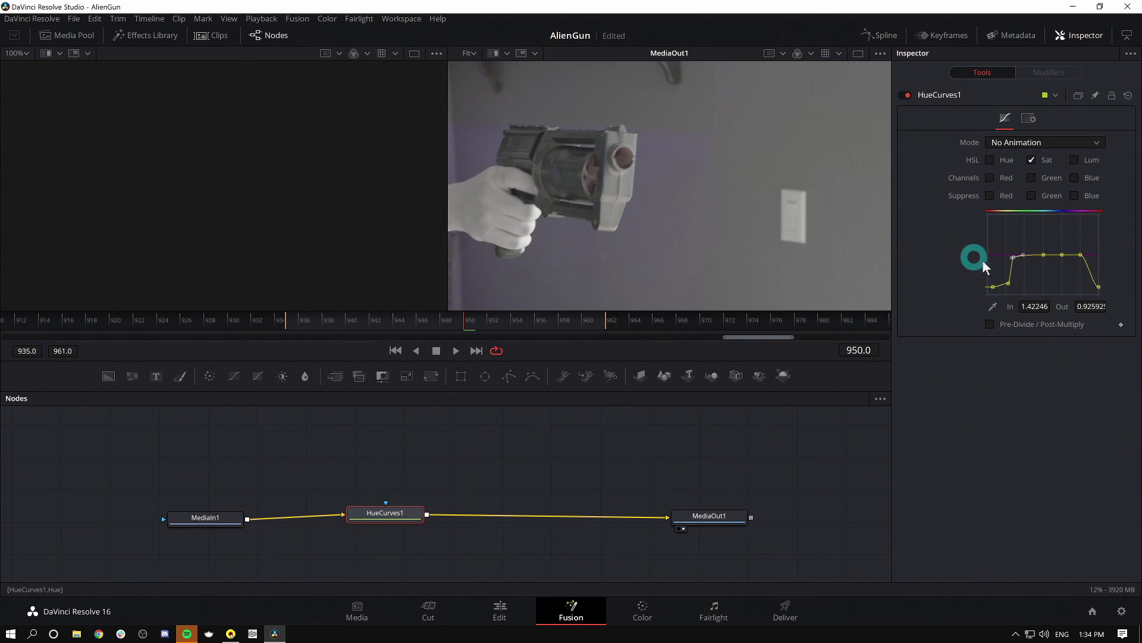
left_click_drag(992, 261, 1003, 285)
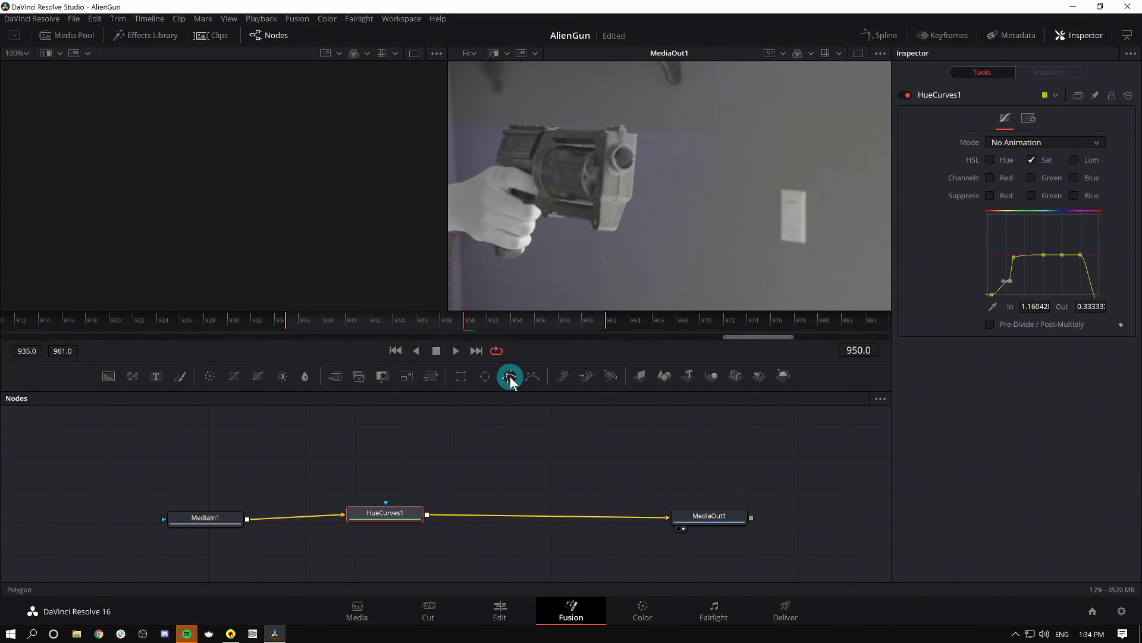
- Attach a Polygon mask to HueCurves1 and draw a closed shape around the hand holding the gun
left_click_drag(403, 515, 409, 511)
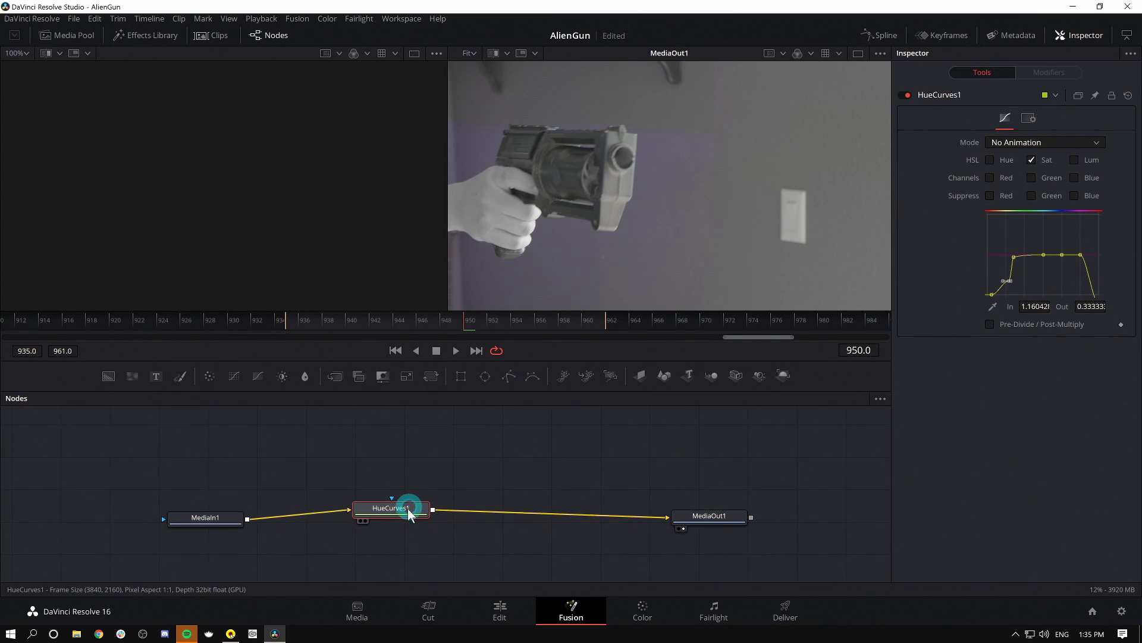
left_click(510, 376)
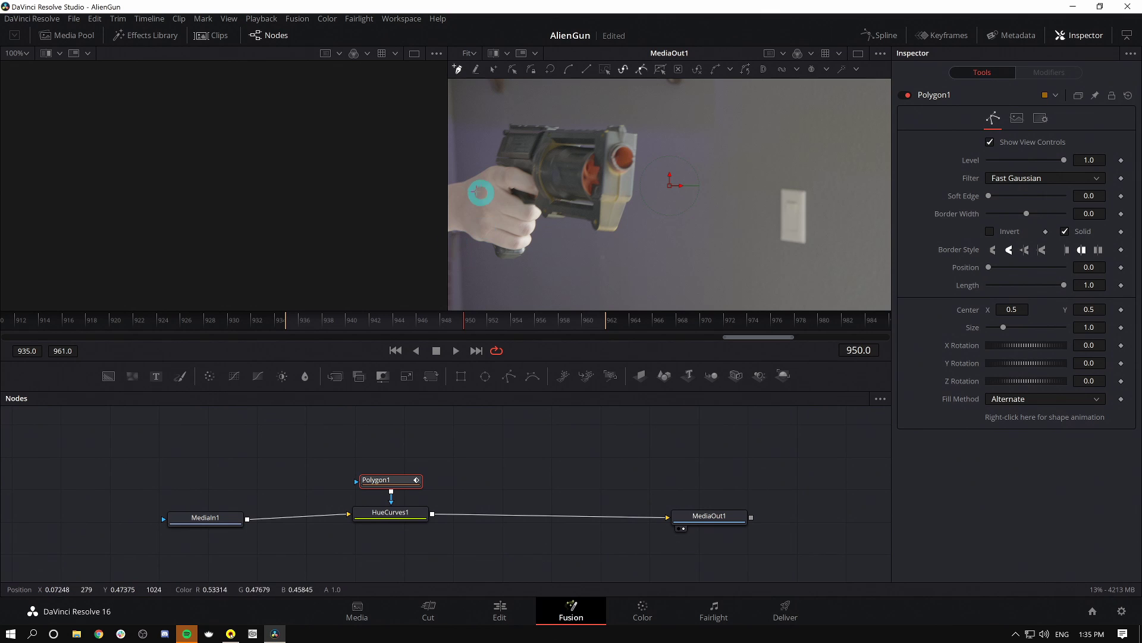
left_click(453, 180)
left_click(546, 164)
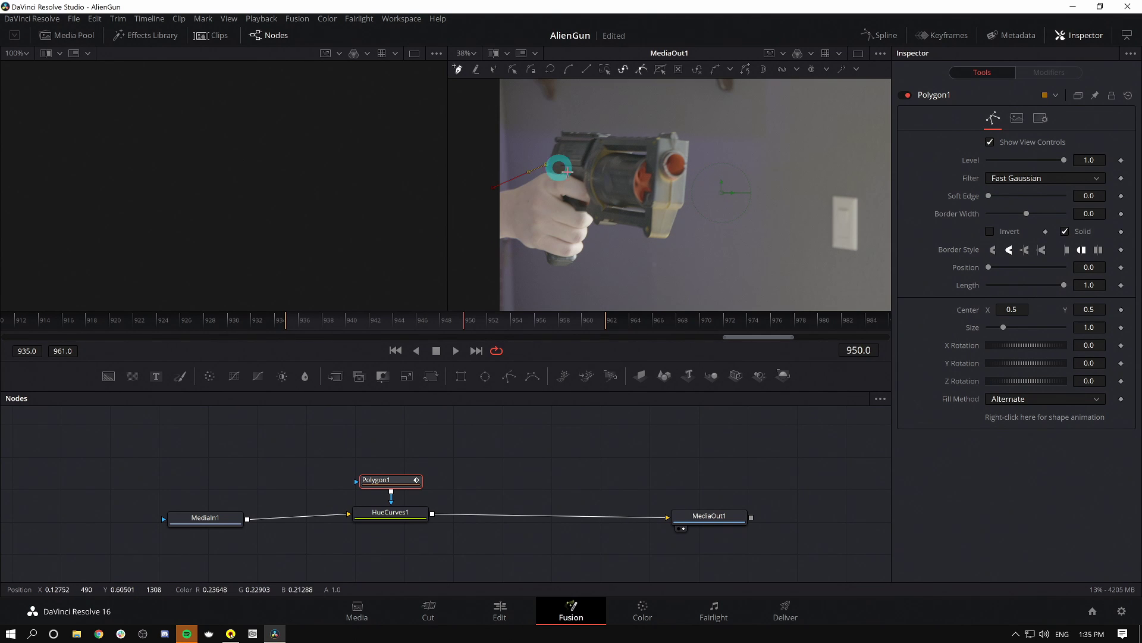
left_click(585, 175)
left_click(592, 205)
left_click(598, 219)
left_click(580, 264)
left_click(493, 266)
left_click(493, 213)
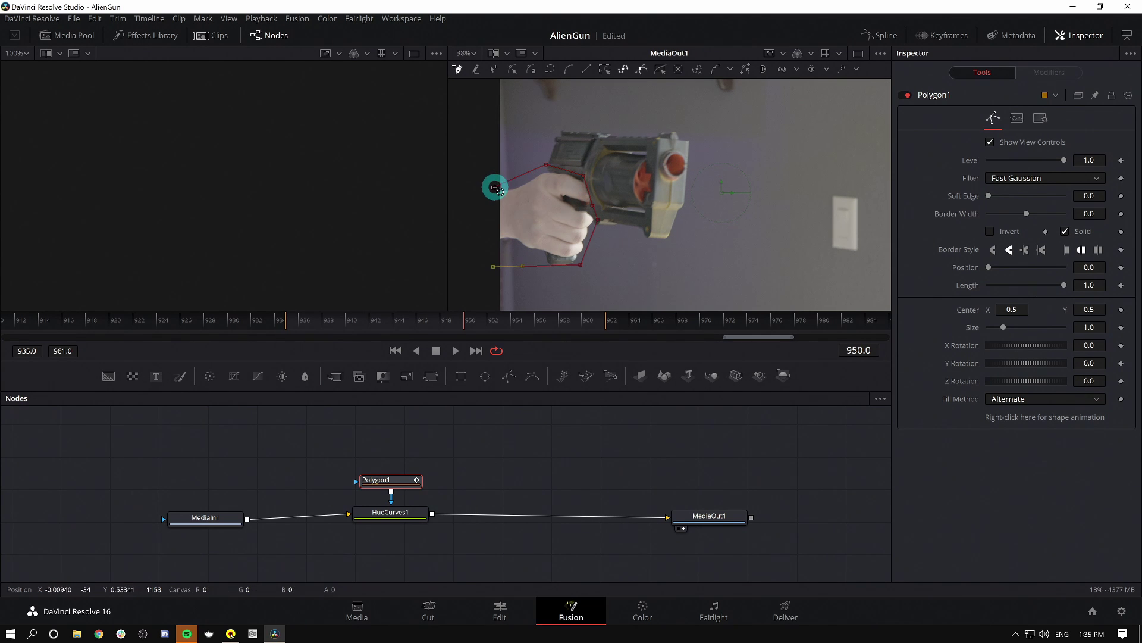
left_click(493, 187)
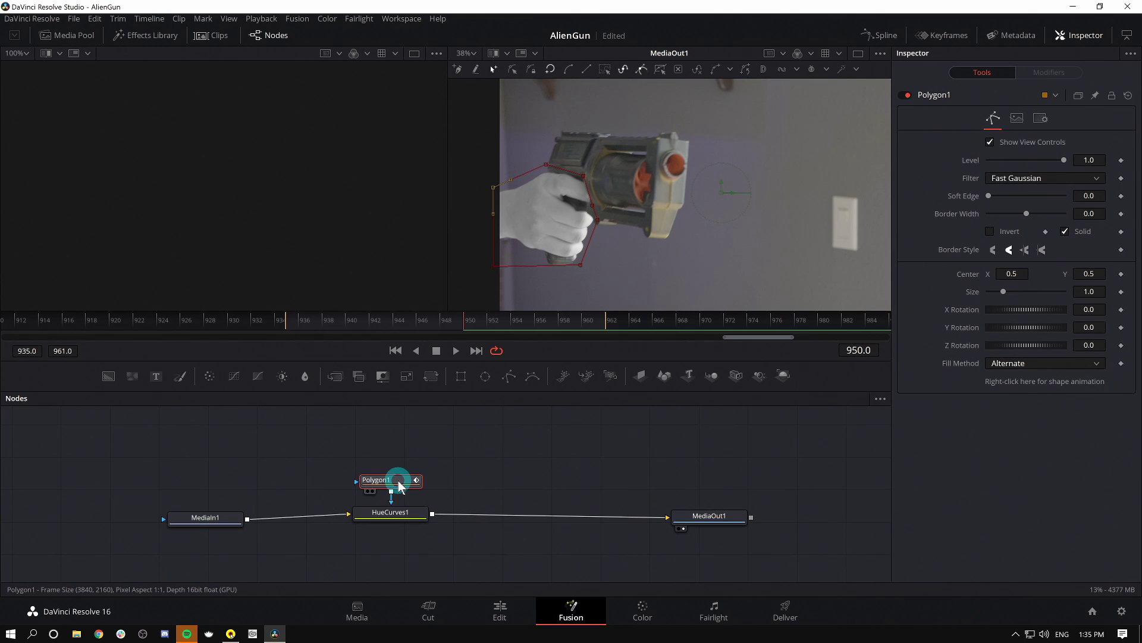
- Invert the polygon mask and set a shape animation key at frame 950
left_click(998, 238)
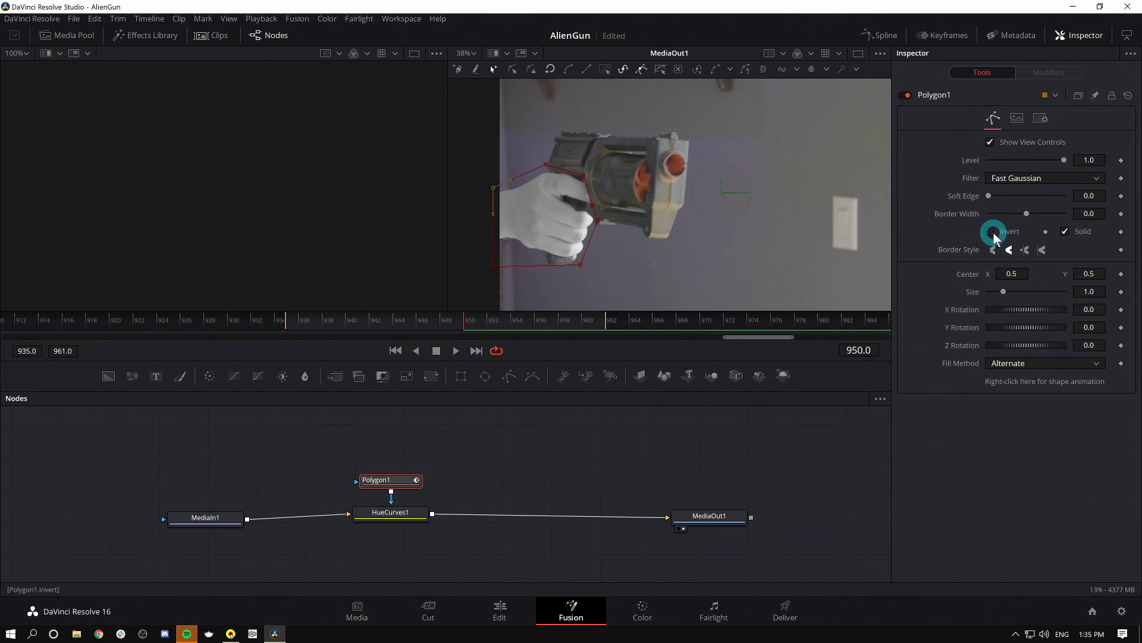
left_click(686, 169)
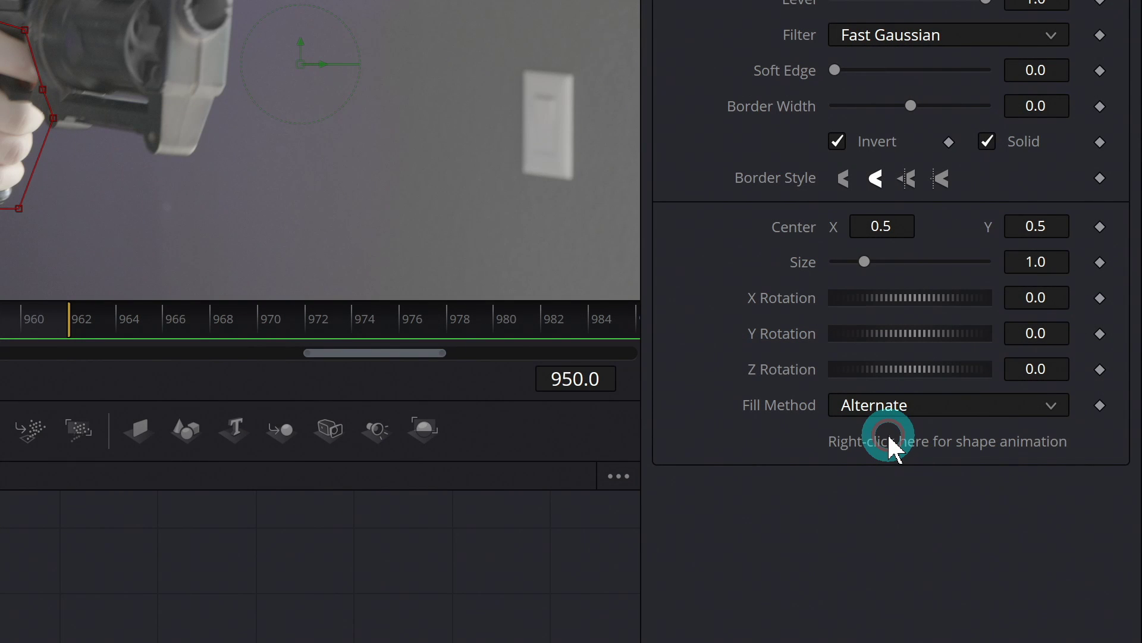
right_click(891, 447)
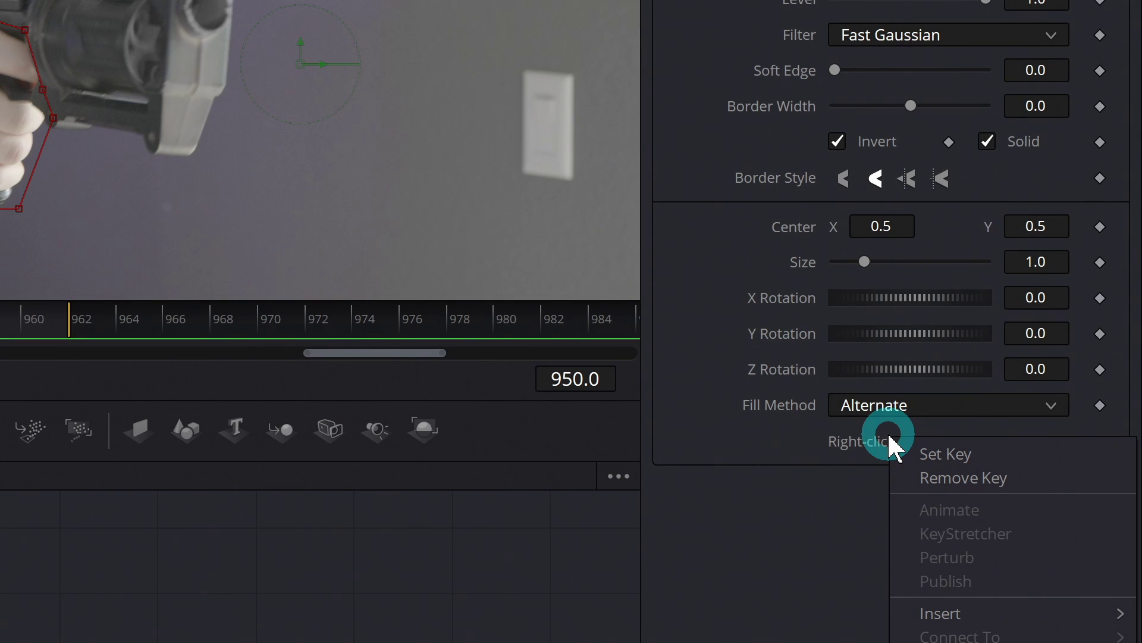
left_click(935, 454)
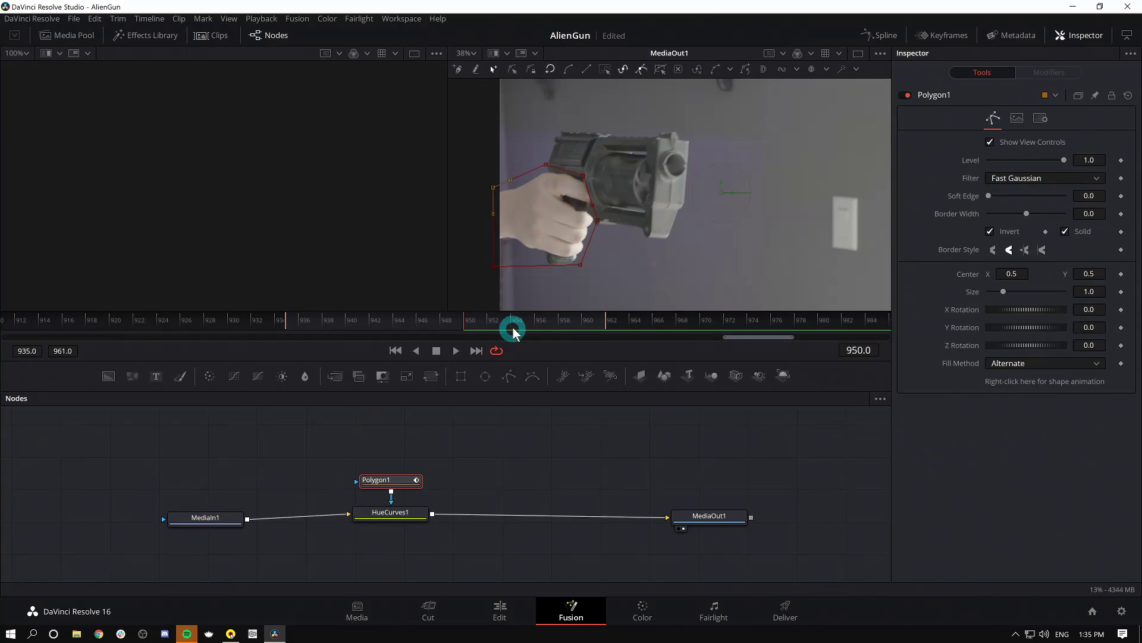
- Go to frame 961 and reshape the mask's finger-side points to fit the hand
left_click(0, 320)
left_click_drag(533, 322, 601, 324)
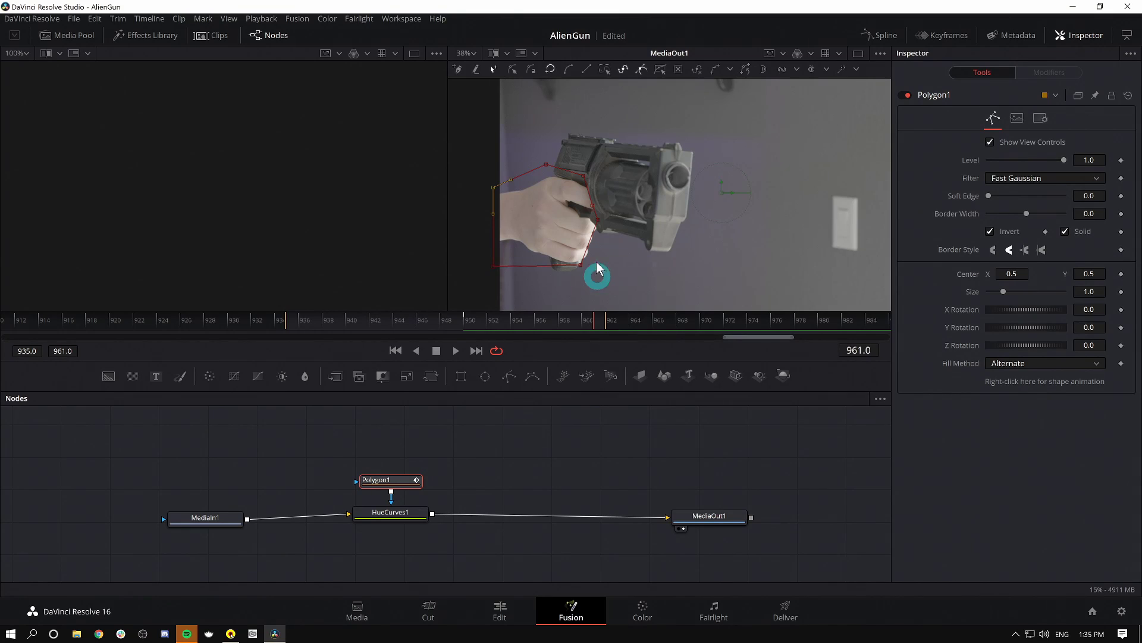
left_click_drag(598, 225, 595, 255)
left_click(592, 206)
left_click_drag(592, 207, 582, 168)
- Go to frame 936 and refit the mask's finger-side points to the hand
left_click_drag(321, 319, 299, 319)
left_click(507, 259)
left_click(596, 221)
left_click_drag(611, 229, 599, 204)
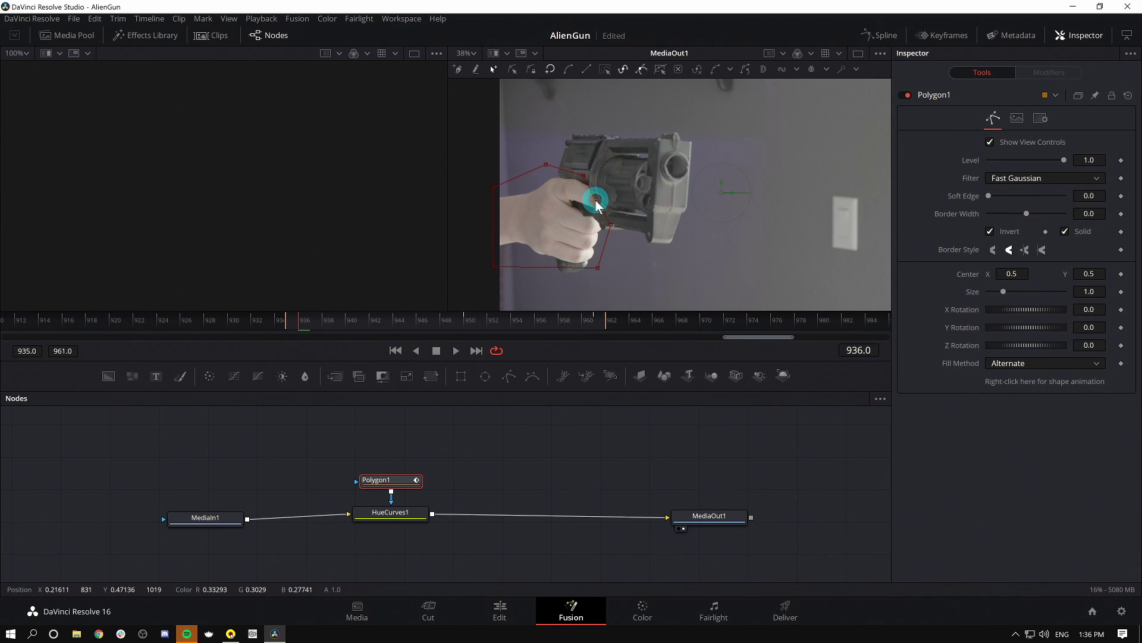
- Check the animated mask at frame 943 and correct its finger-side points at frame 956
left_click(381, 320)
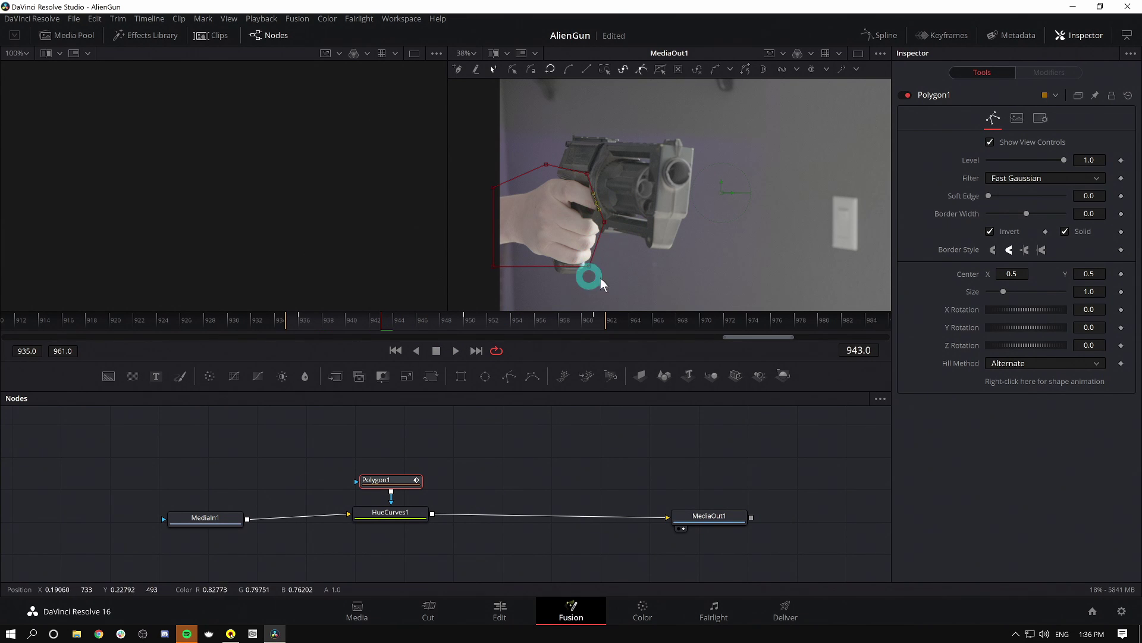
key("space")
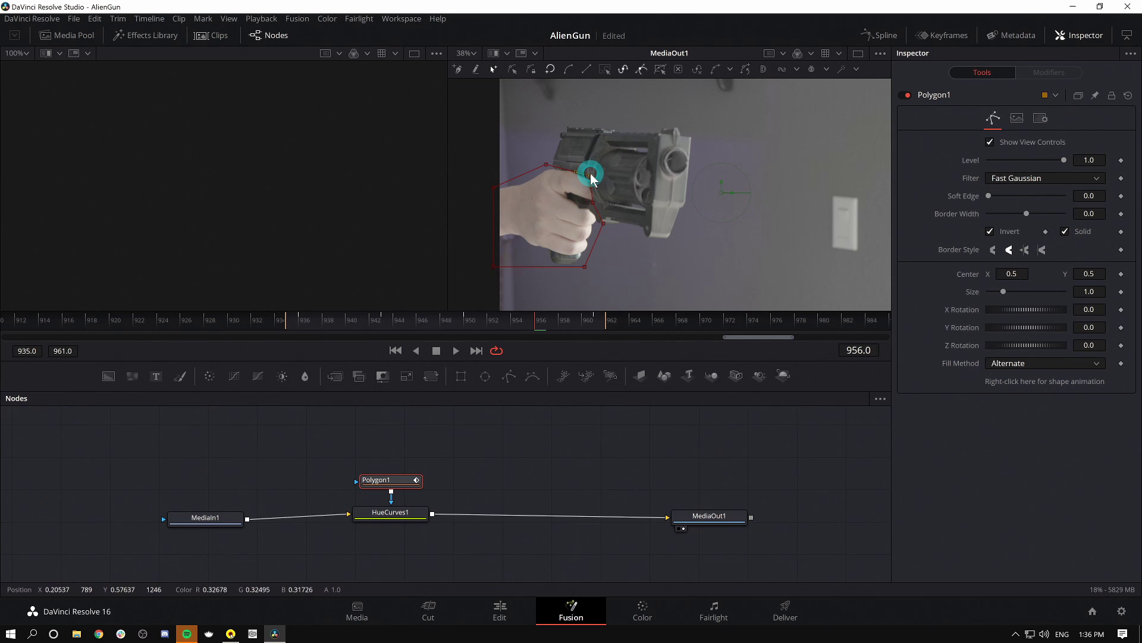
left_click_drag(598, 205, 613, 240)
- Adjust the mask points beside the fingers and gun body at frame 953
mouse_move(508, 321)
left_mouse_down()
mouse_move(417, 330)
mouse_move(499, 321)
left_mouse_up()
left_click(589, 178)
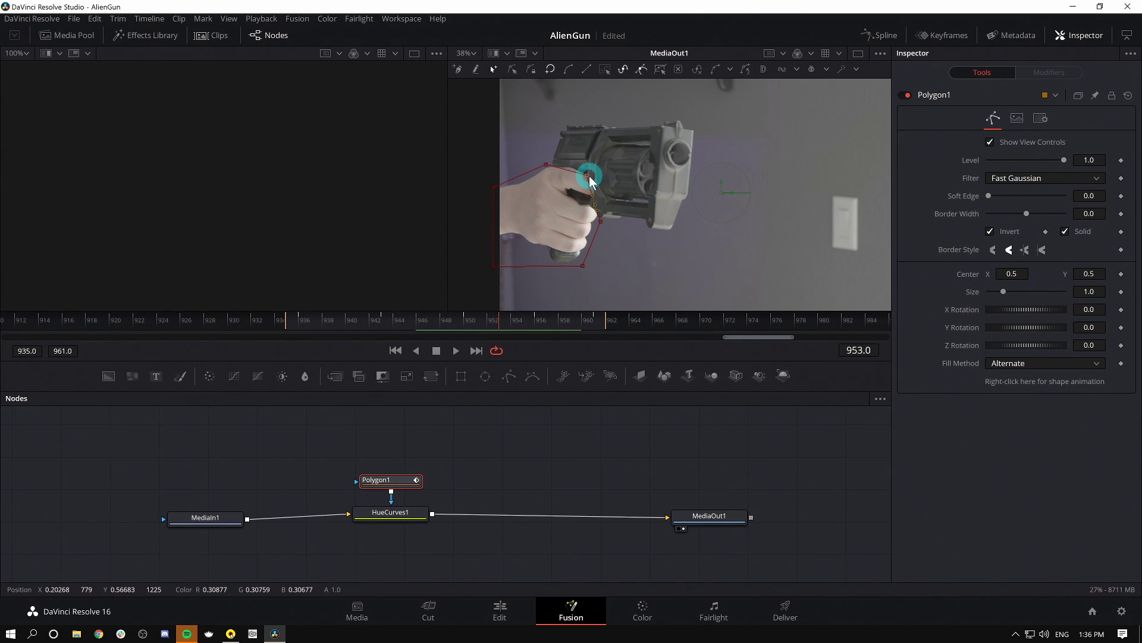
left_click(602, 219)
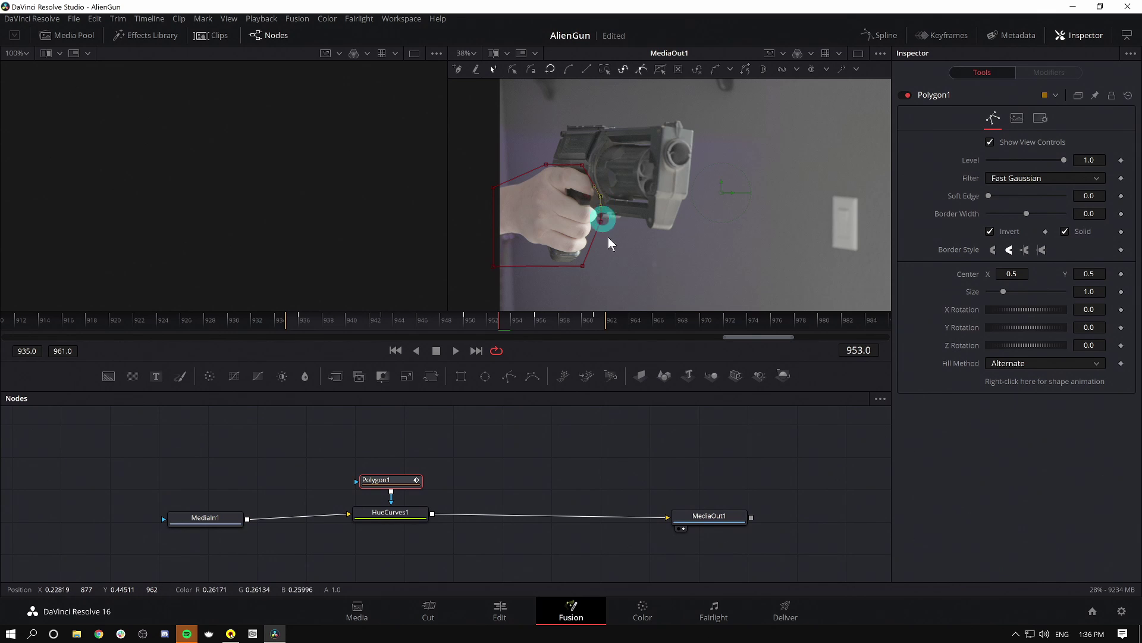
- Step back through the frames to 949 and refine the mask's finger-side edge at frame 951
left_click(691, 240)
key("Left")
key("Left")
key("Left")
key("Left")
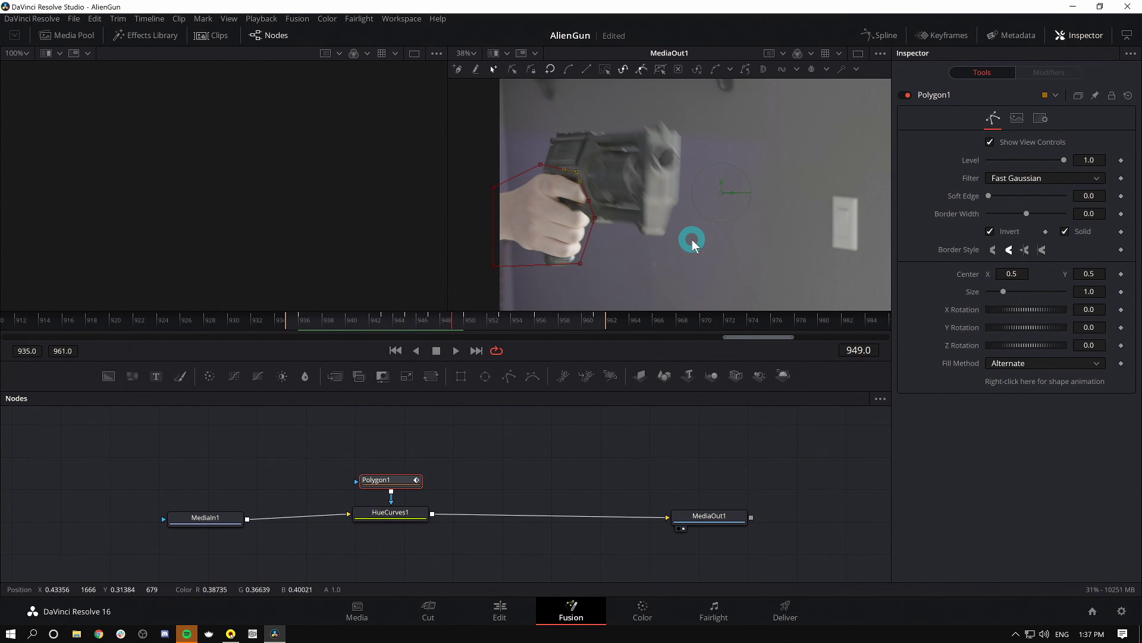
key("Right")
key("Right")
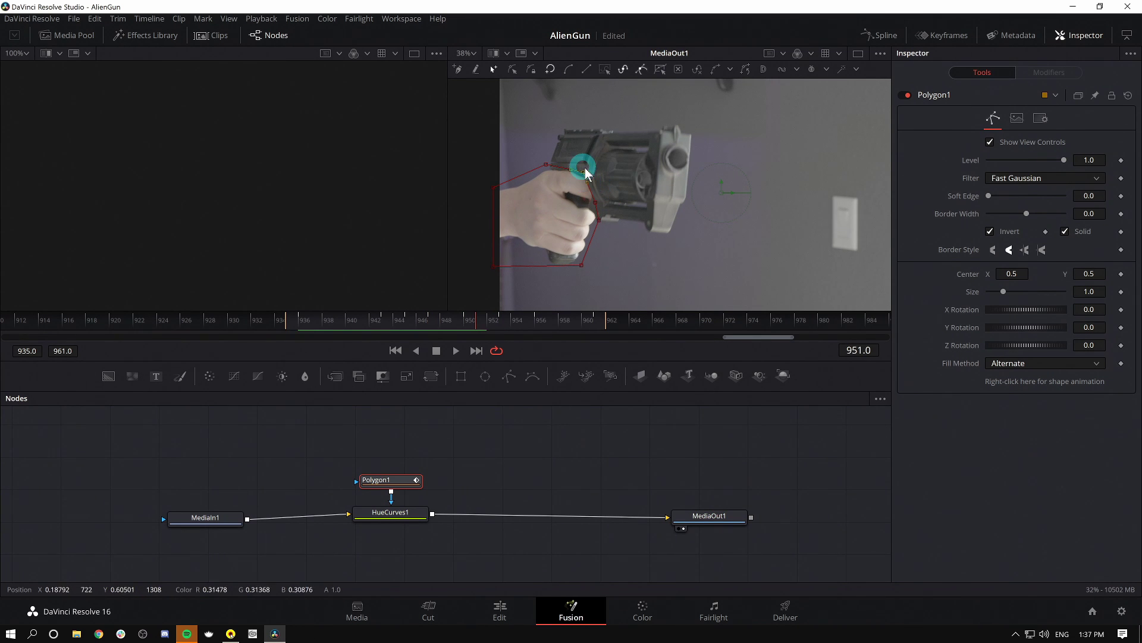
left_click(596, 204)
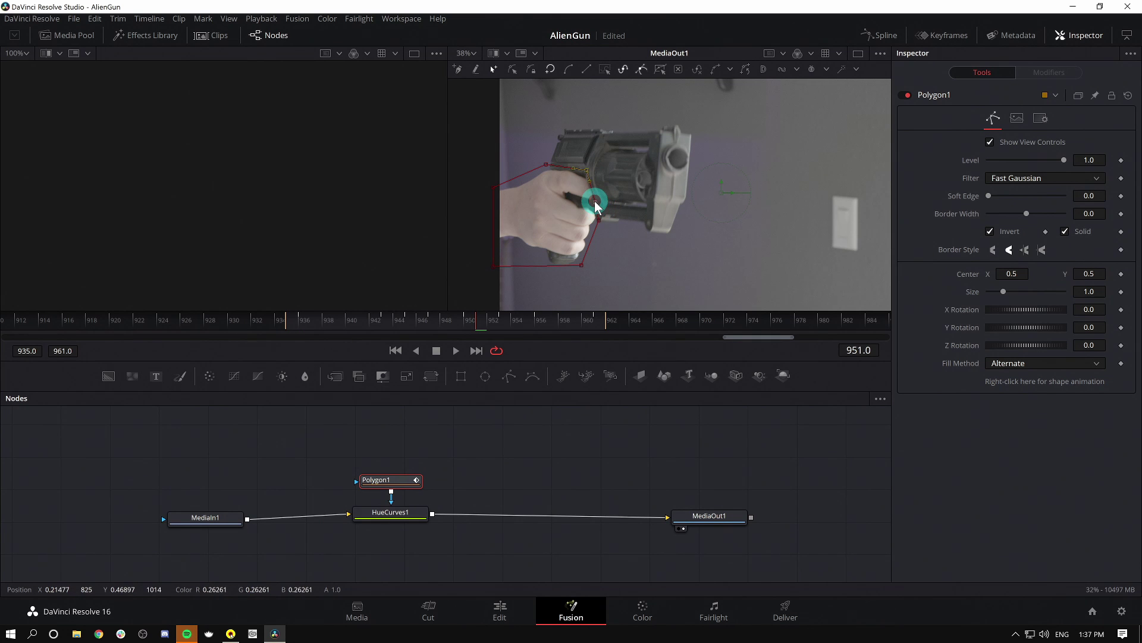
- Refine the mask's upper wrist point at frame 954, check through frame 957 and return to frame 935
key("Right")
key("Right")
key("Right")
key("Right")
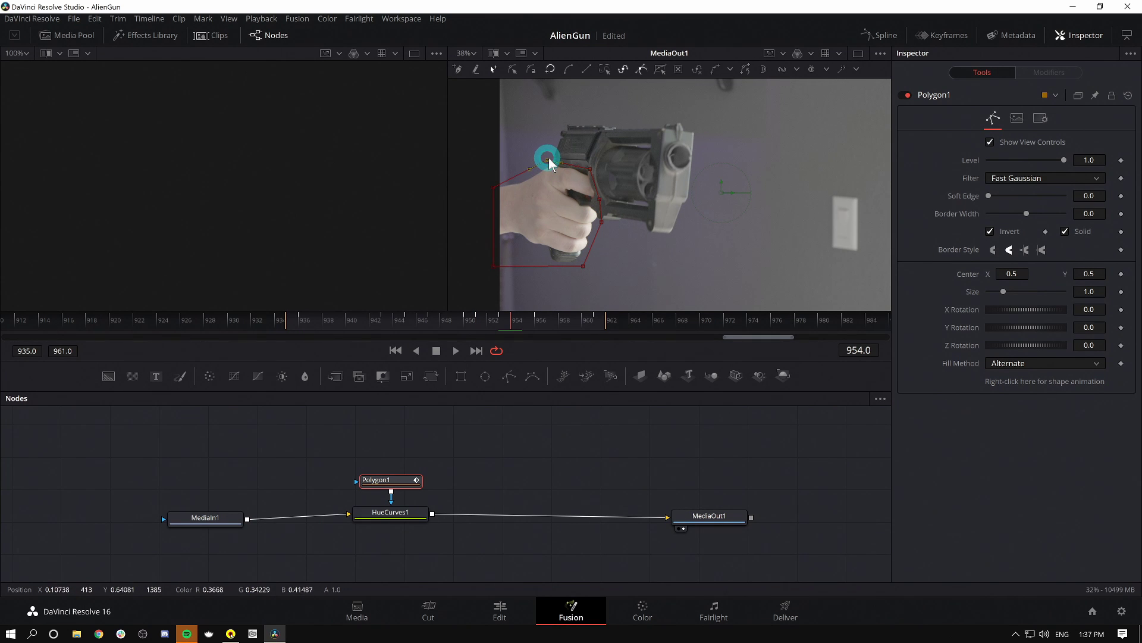
left_click(656, 247)
key("Right")
key("Right")
key("Right")
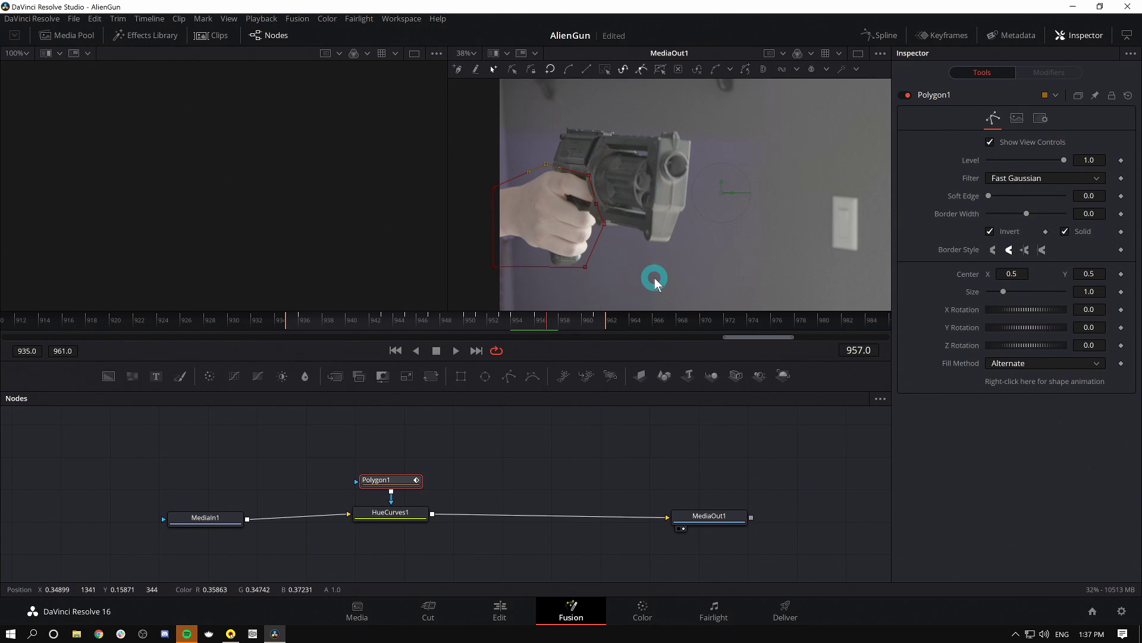
left_click_drag(458, 324, 292, 321)
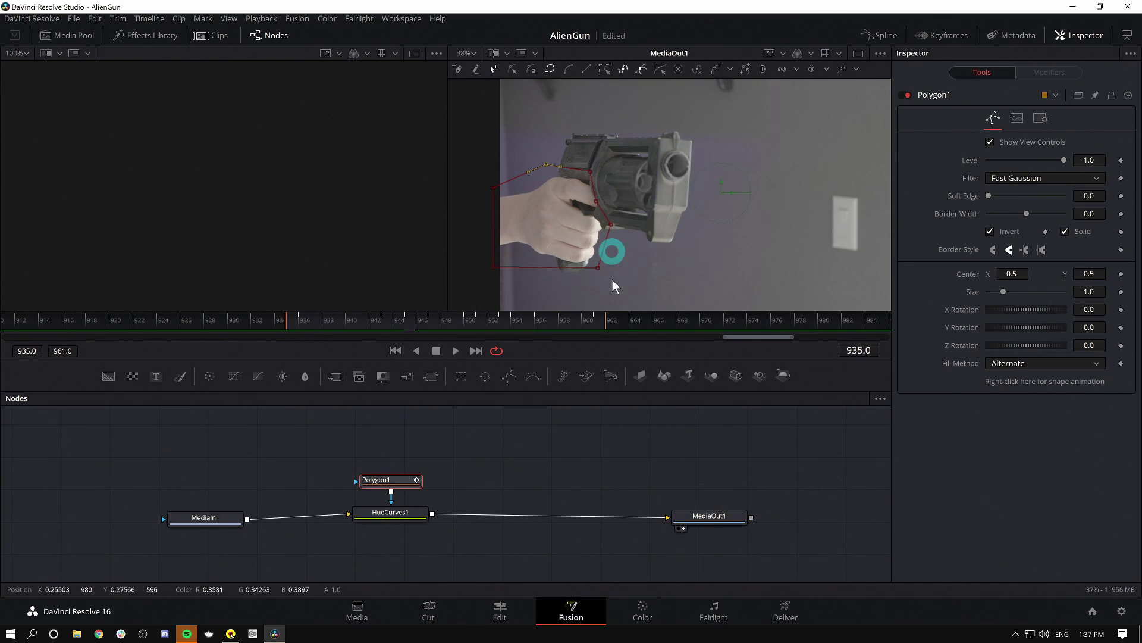
- Move HueCurves1 and its Polygon1 mask closer to MediaIn1, and select only HueCurves1
left_click_drag(410, 515, 349, 515)
left_click(350, 515)
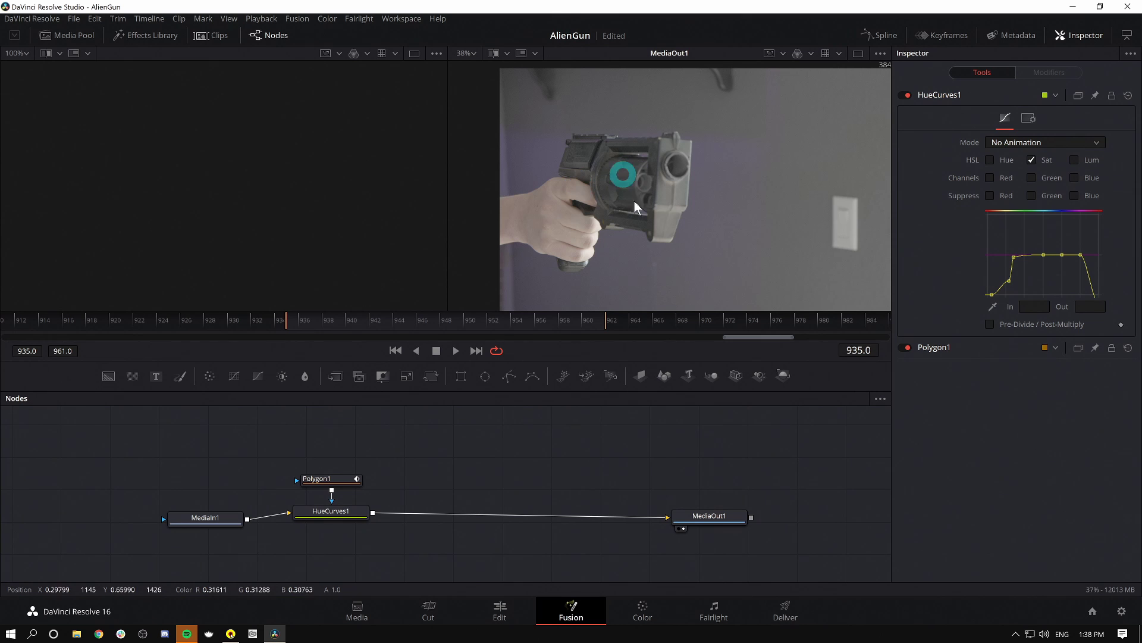
left_click(352, 510)
left_click(434, 498)
- Compare the shot with HueCurves1 disabled and enabled, and scrub through the frames to examine the masked desaturation
left_click(905, 95)
left_click(905, 94)
left_click(905, 94)
left_click(905, 95)
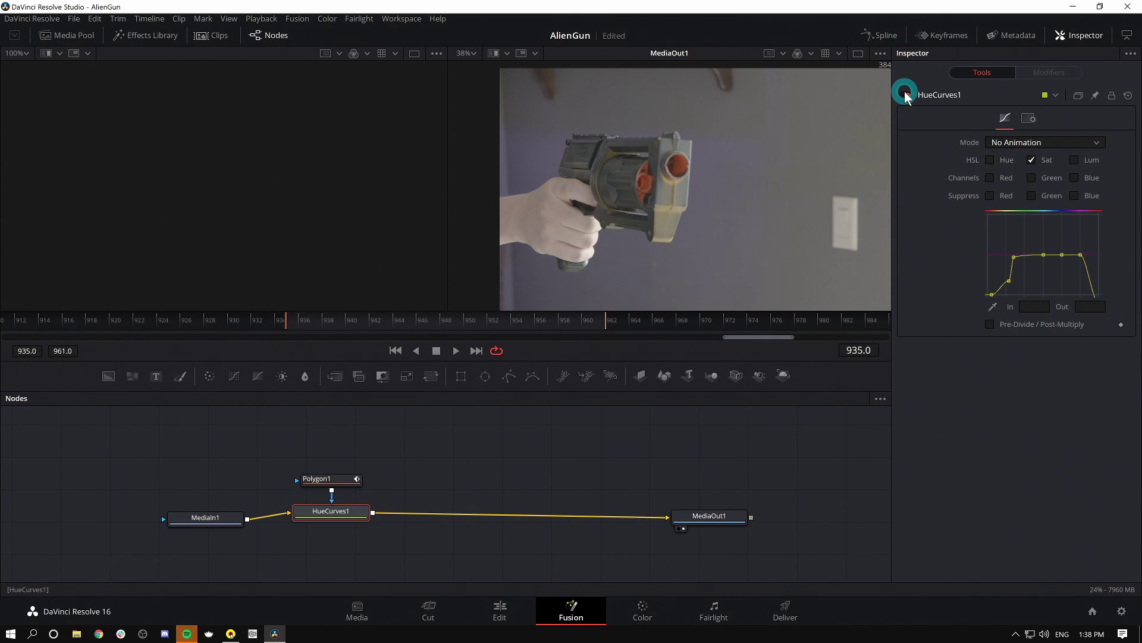
left_click(759, 210)
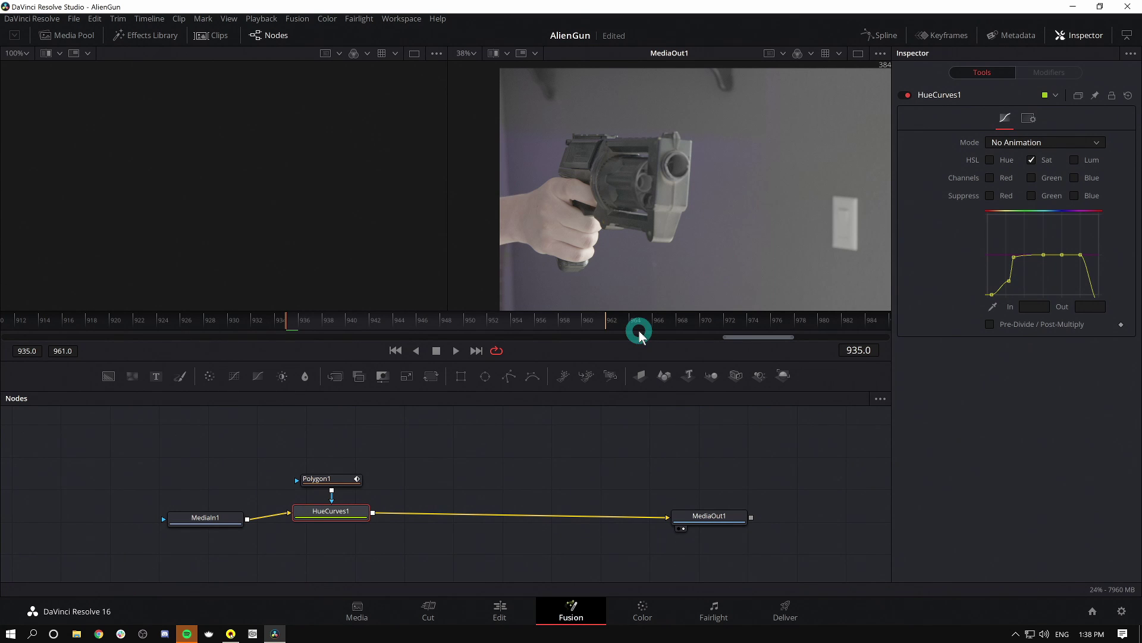
left_click_drag(397, 318, 480, 331)
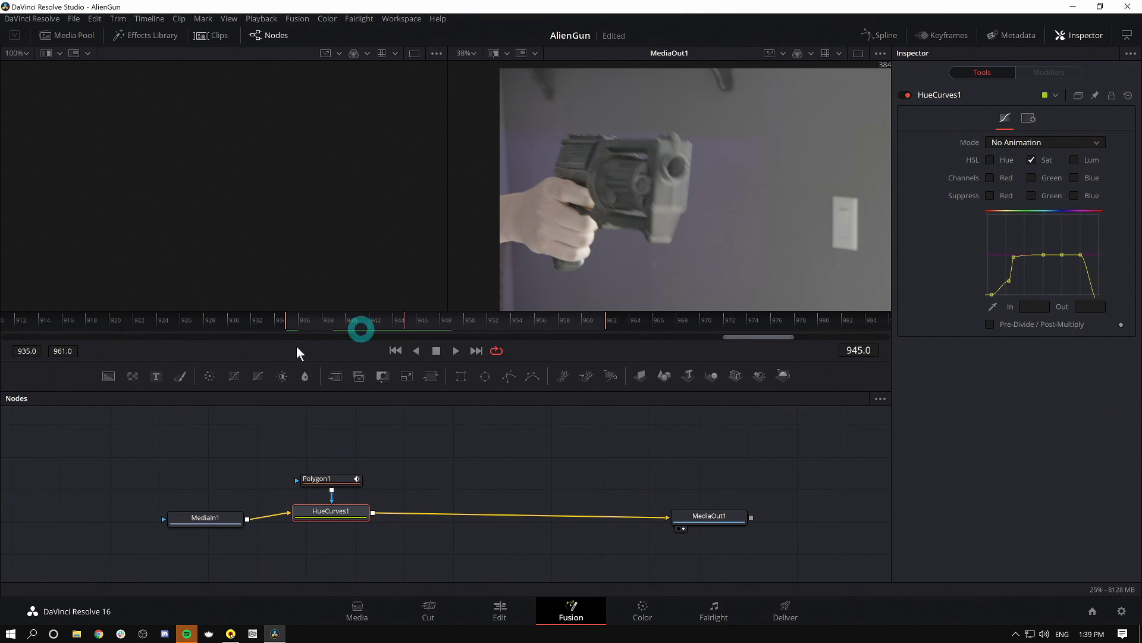
- Add a Background node merged over the HueCurves1 output and open the Background's settings
left_click_drag(108, 378, 472, 509)
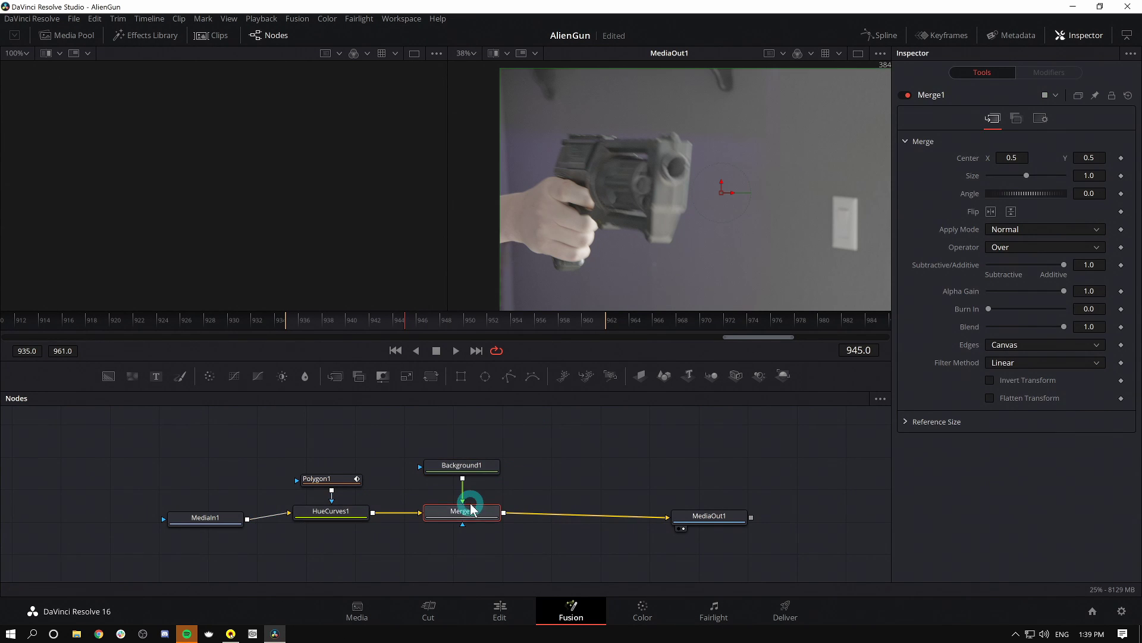
left_click(466, 465)
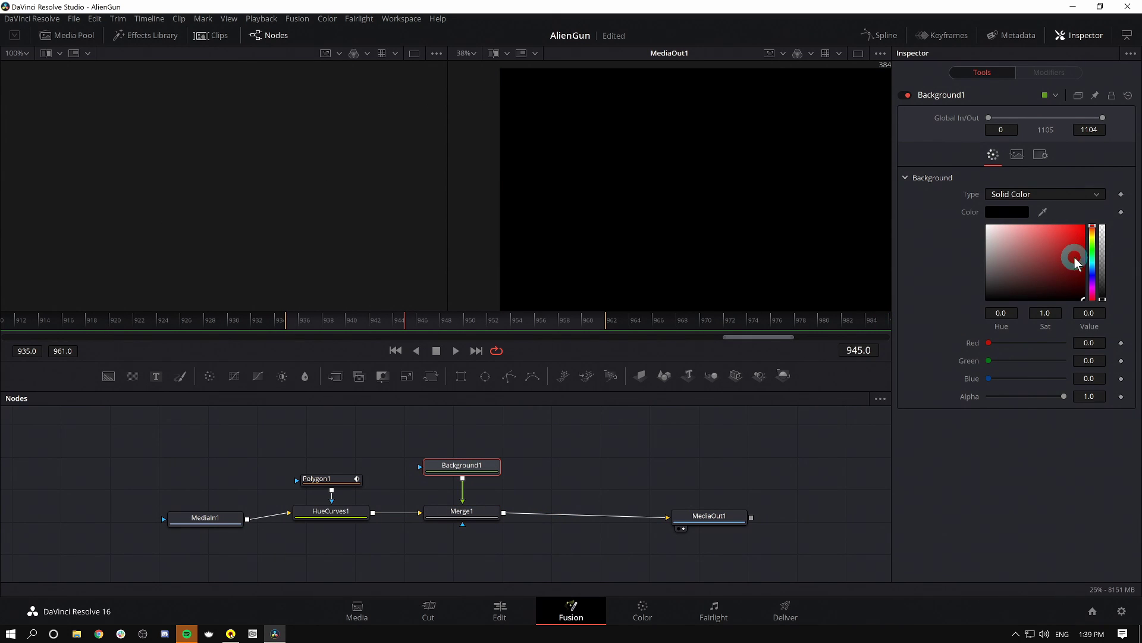
- Set Background1's solid color to purple (Red 0.8, Green 0.0, Blue 1.0) and attach a polygon mask to it
left_click_drag(1097, 261, 1095, 298)
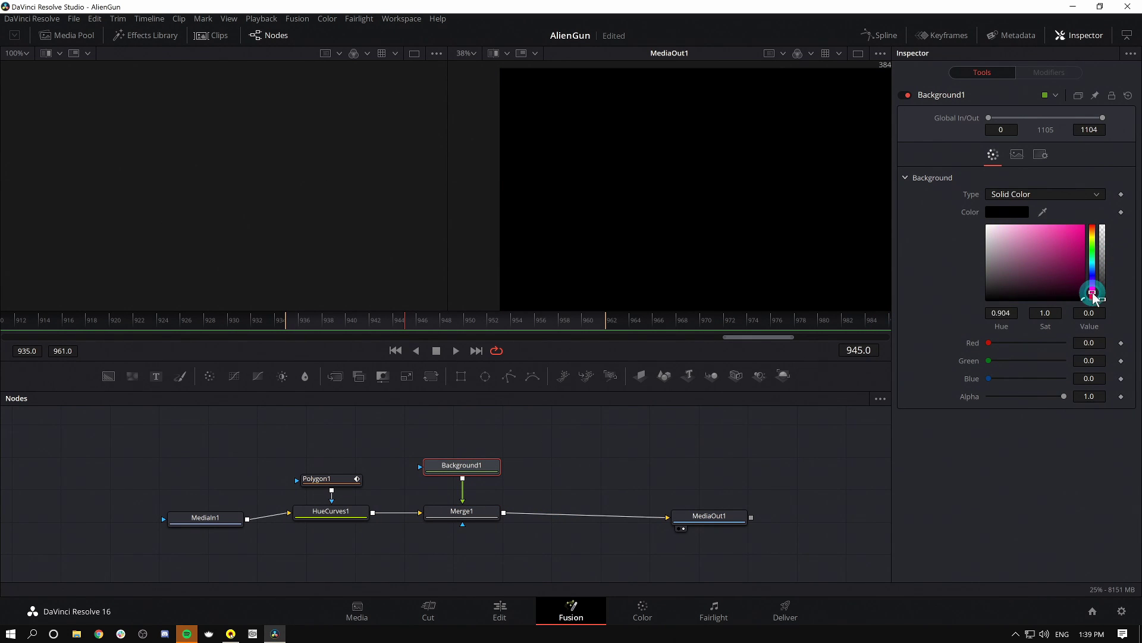
left_click_drag(1076, 250, 1083, 220)
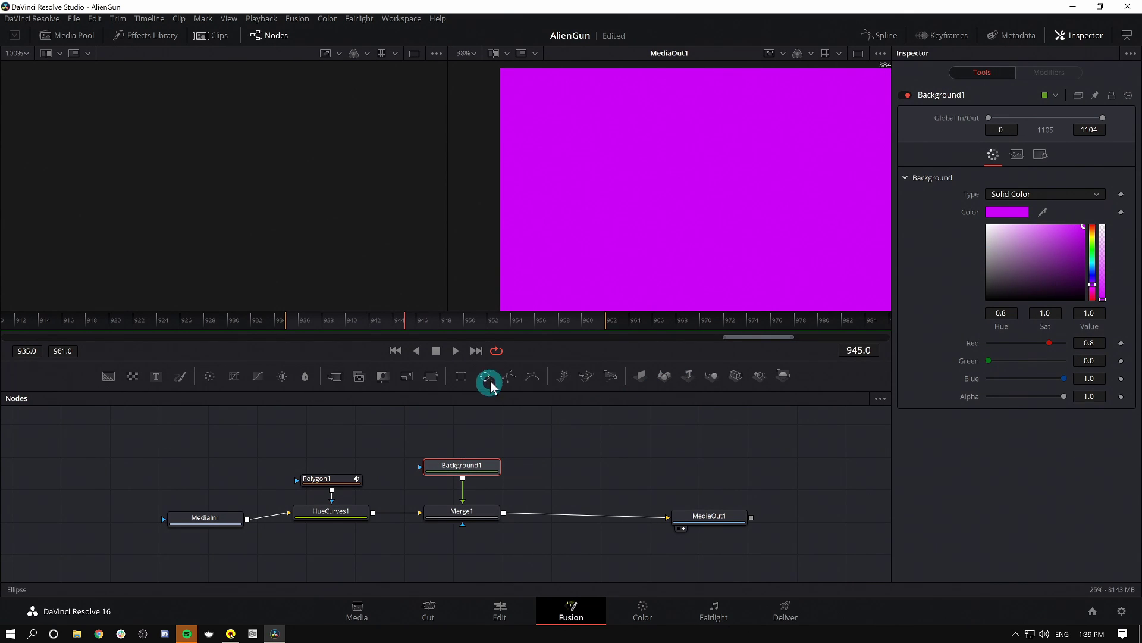
left_click(509, 376)
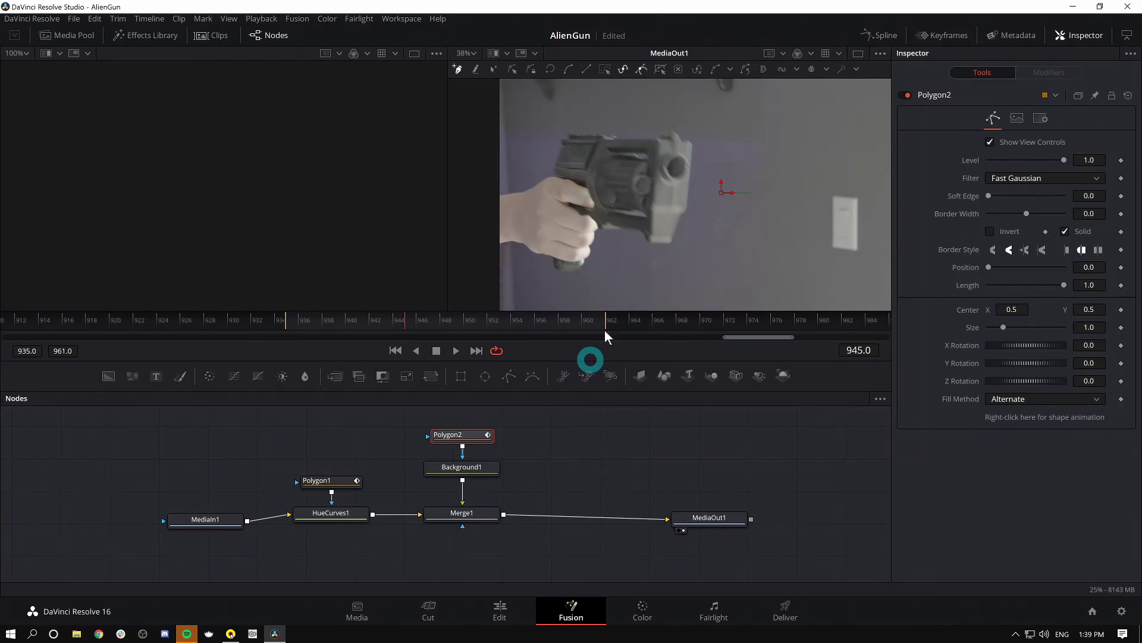
- Draw a closed, spiky muzzle-flash shape with Polygon2, starting at the gun barrel and with its longest spike reaching toward the light switch
left_click(667, 158)
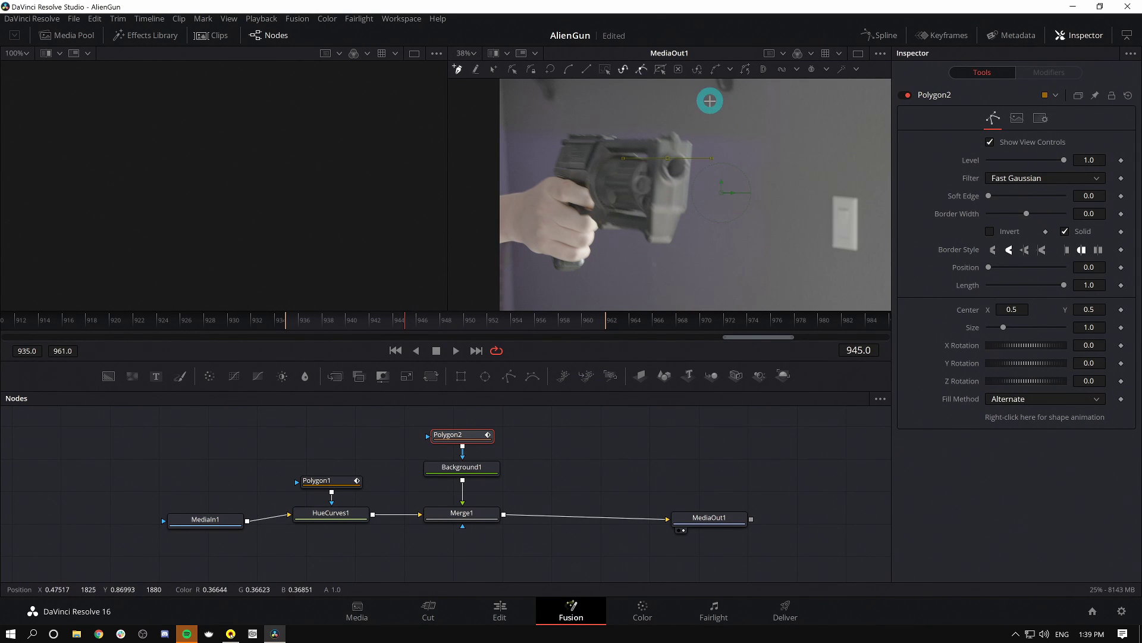
left_click(705, 99)
left_click(708, 151)
left_click(789, 138)
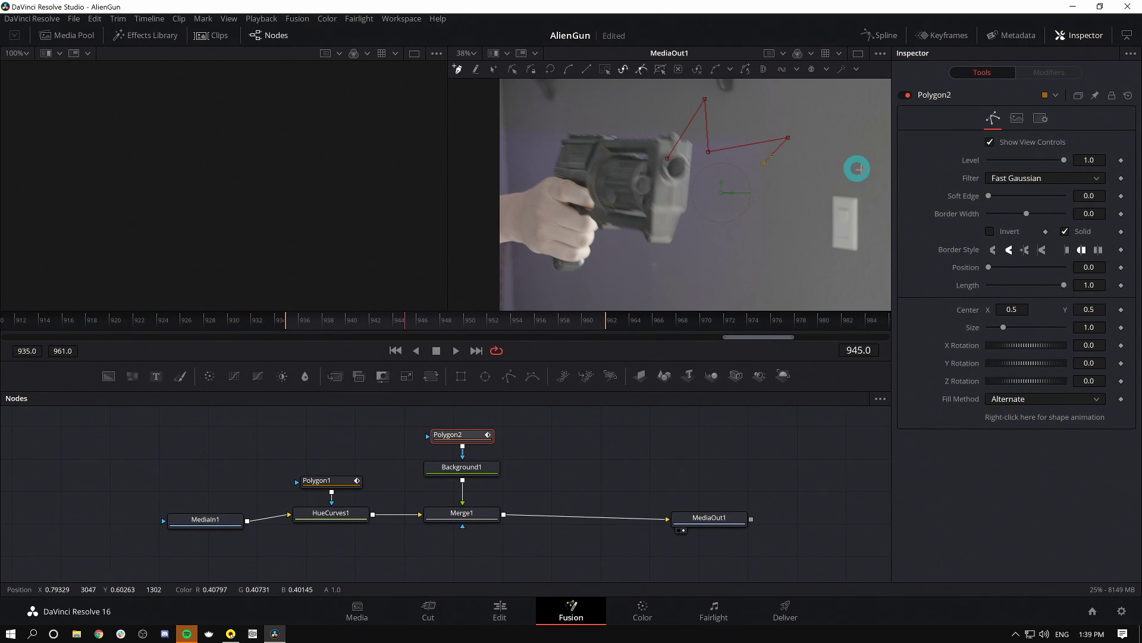
left_click(866, 183)
left_click(752, 192)
left_click(765, 229)
left_click(708, 196)
left_click(683, 233)
left_click(667, 159)
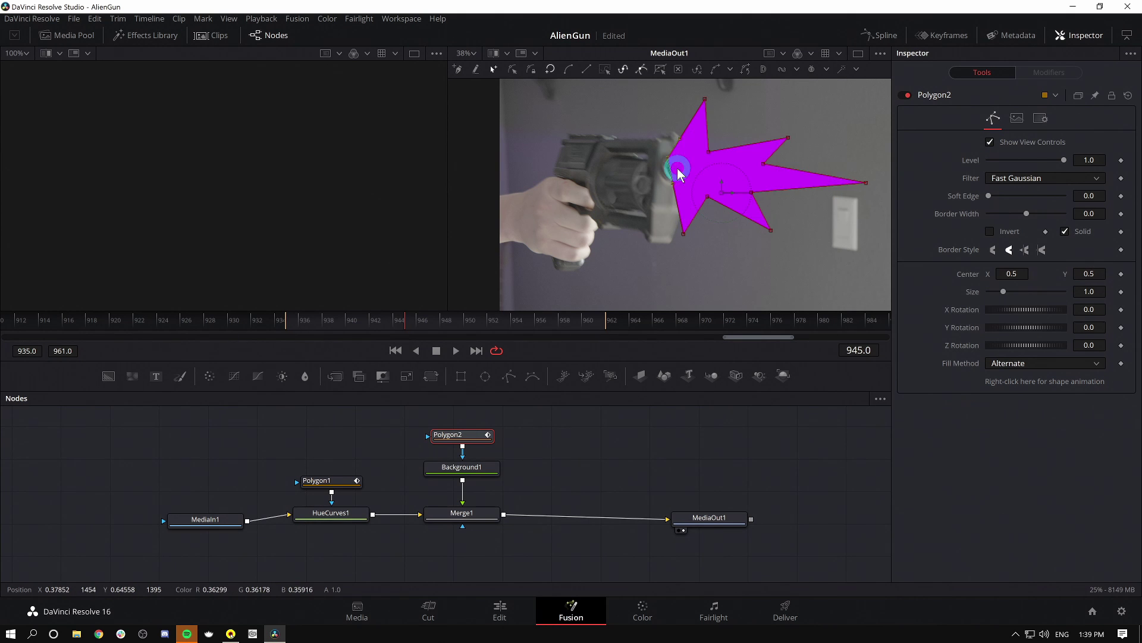
- Refine Polygon2's lower inner corner and lower spike point to tidy the muzzle-flash outline
left_click(713, 195)
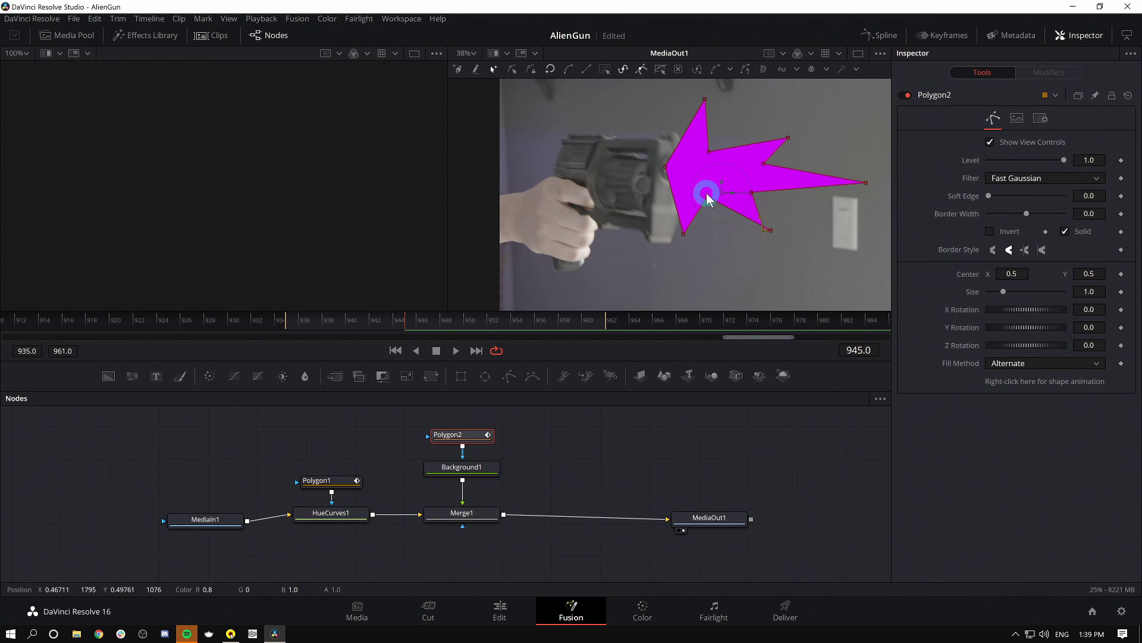
left_click(766, 229)
left_click(888, 225)
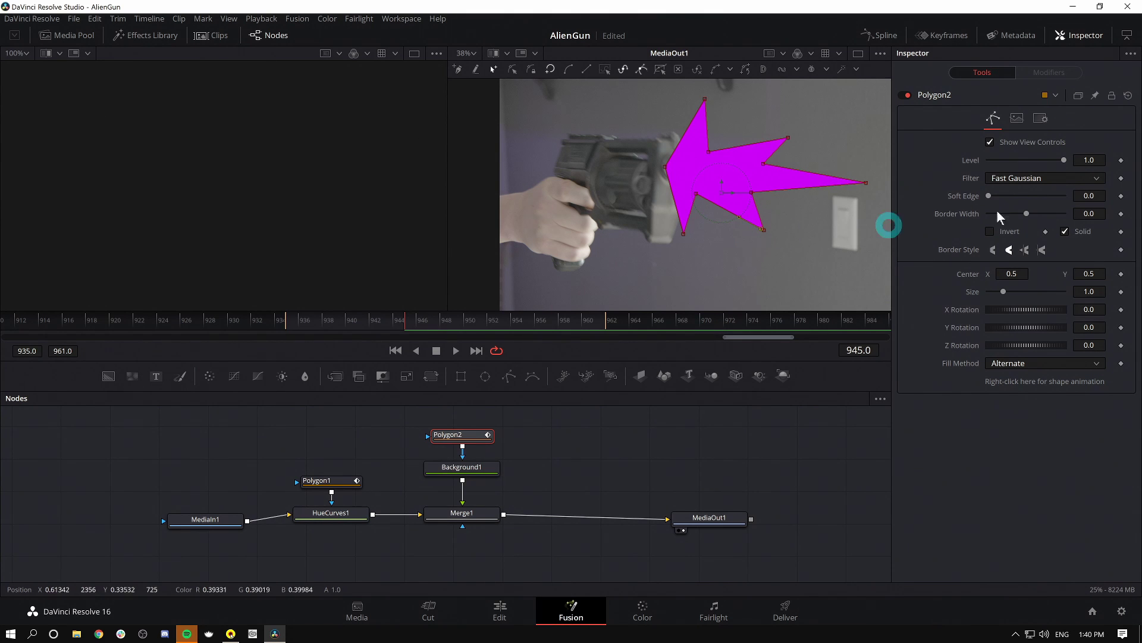
- Set Polygon2's Soft Edge to 0.0472 and deselect the mask to see the flash without its outline
left_click_drag(991, 199, 1009, 200)
left_click(666, 167)
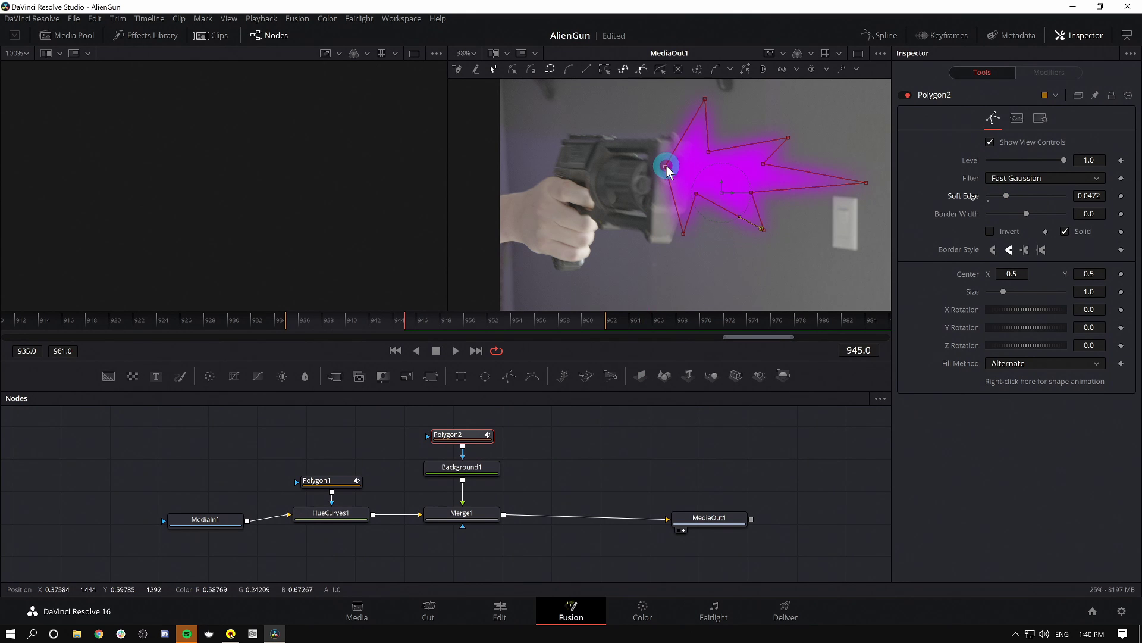
left_click(643, 406)
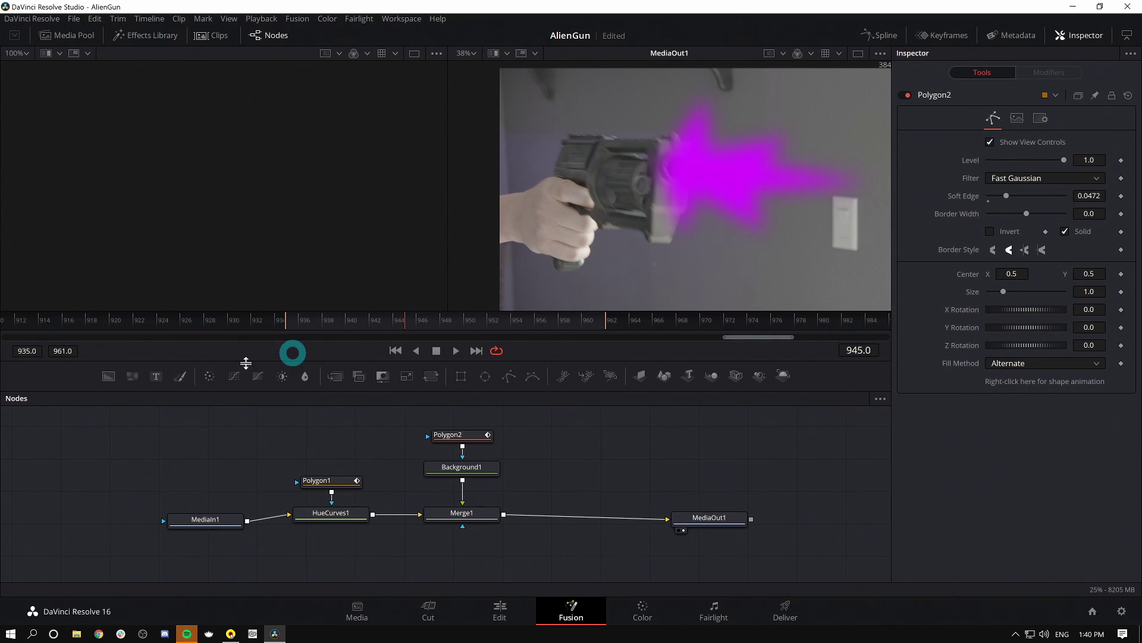
- Add a second Background merged over the Merge1 output and set its color to white
left_click_drag(108, 378, 503, 516)
left_click(685, 506)
left_click_drag(572, 468, 577, 471)
left_click_drag(1020, 276, 936, 194)
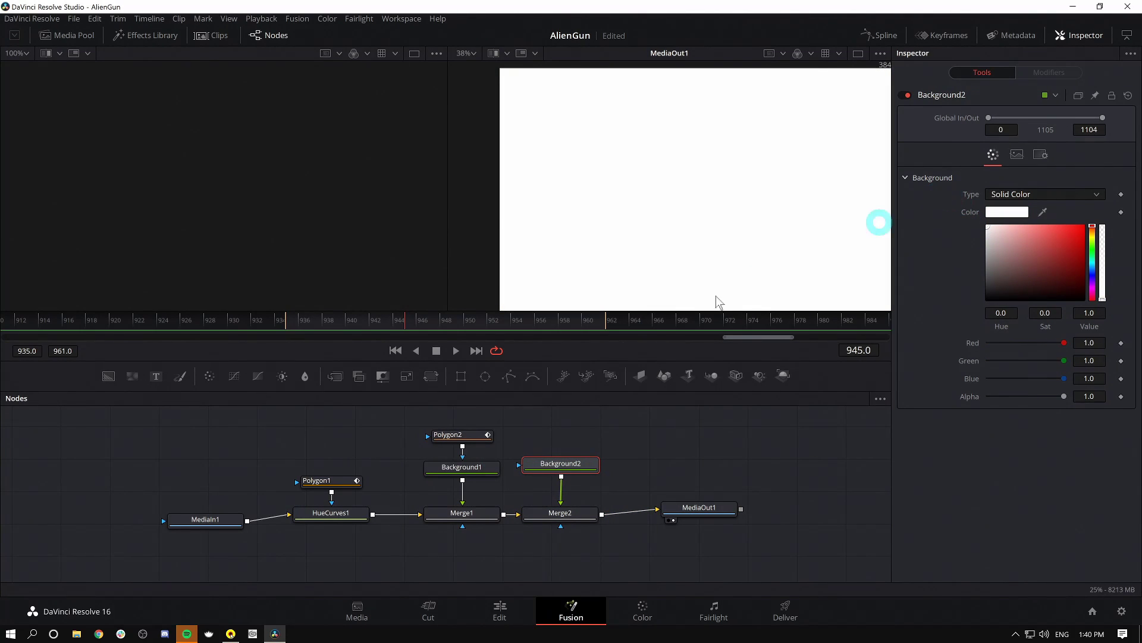
- Mask Background2 with a new polygon and draw a smaller closed spiky core inside the purple flash at the barrel
left_click(509, 376)
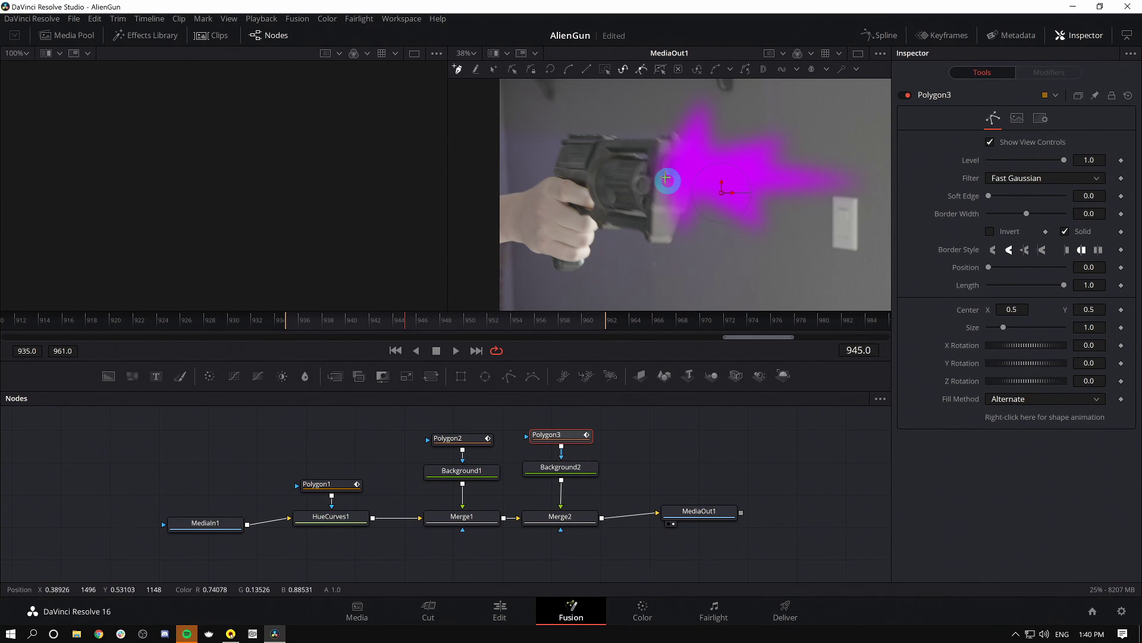
left_click(670, 165)
left_click(691, 140)
left_click(691, 169)
left_click_drag(714, 168, 775, 174)
left_click(721, 184)
left_click(733, 194)
left_click(679, 189)
left_click(669, 165)
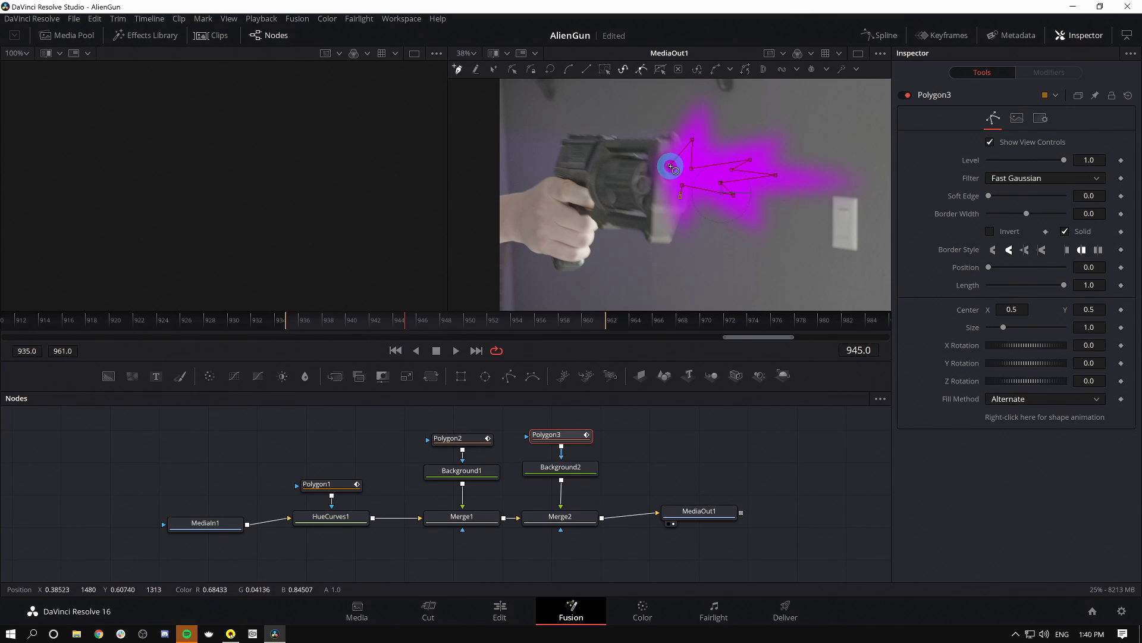
- Set Polygon3's Soft Edge to 0.022 and reshape its points, pulling the upper inner spike closer to the barrel
left_click_drag(988, 196, 996, 199)
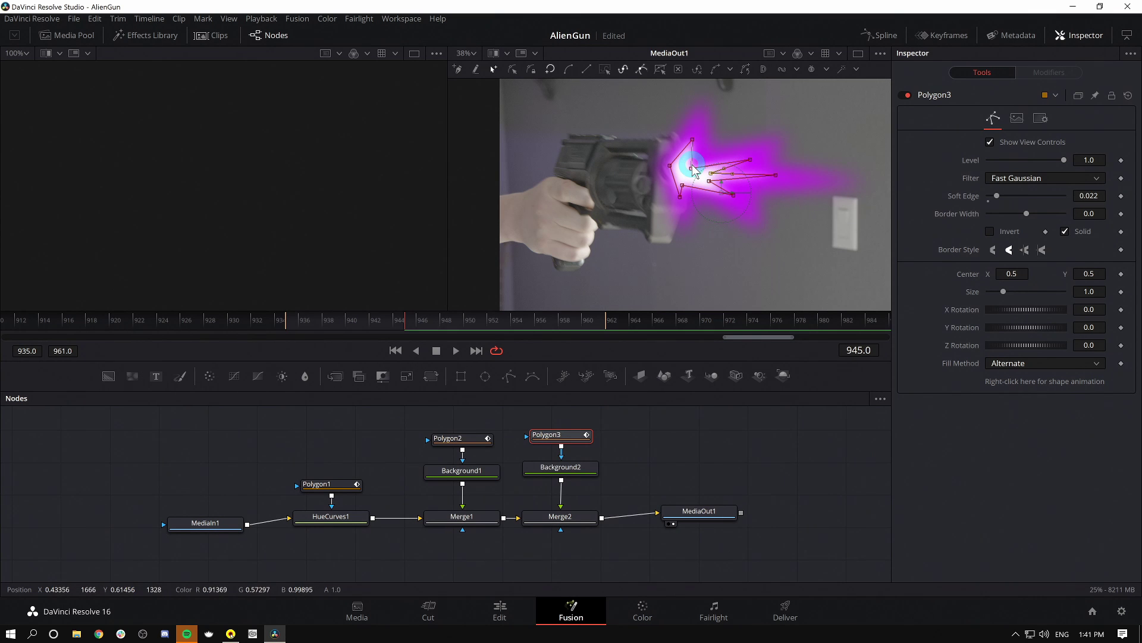
left_click_drag(751, 160, 724, 159)
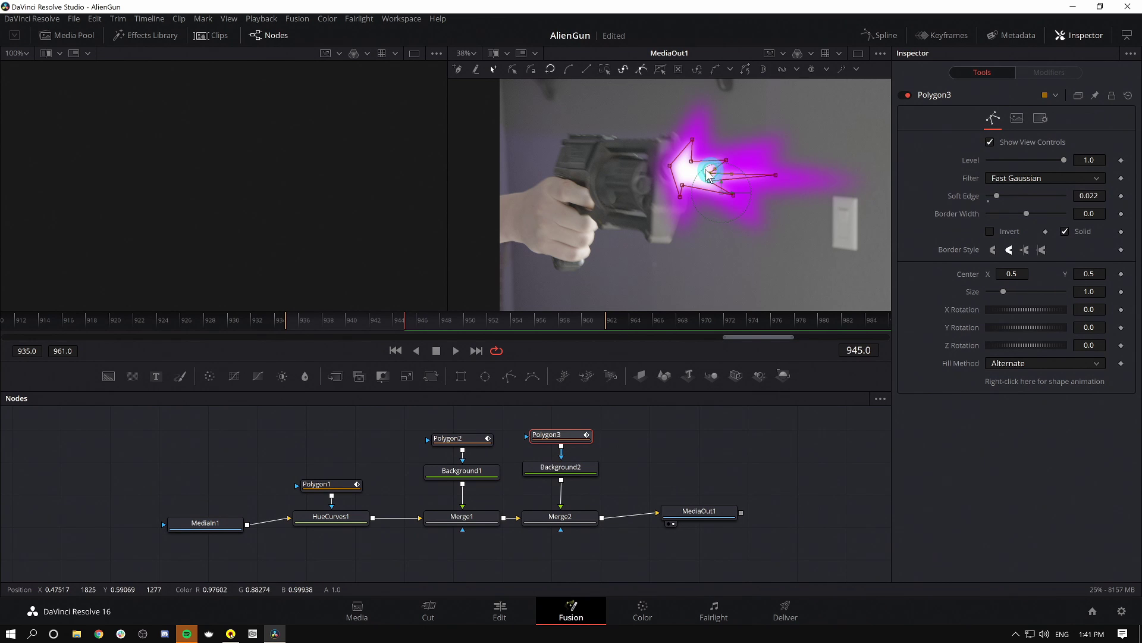
left_click(769, 180)
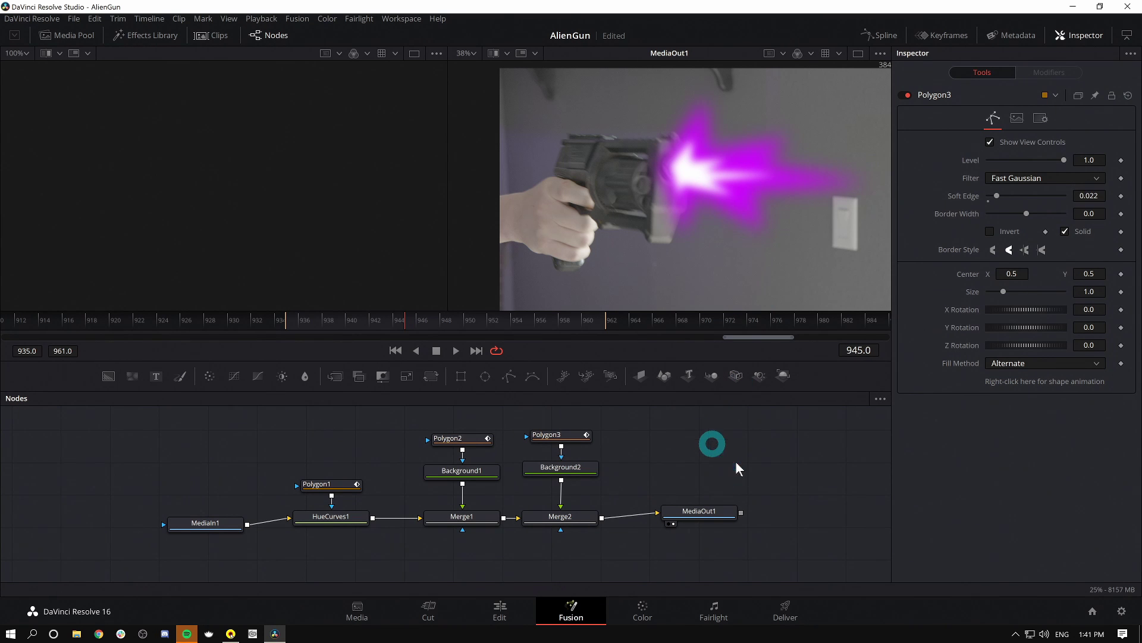
- Insert a Displace node between Merge2 and MediaOut1, moving MediaOut1 aside to make room
left_click_drag(700, 511, 720, 518)
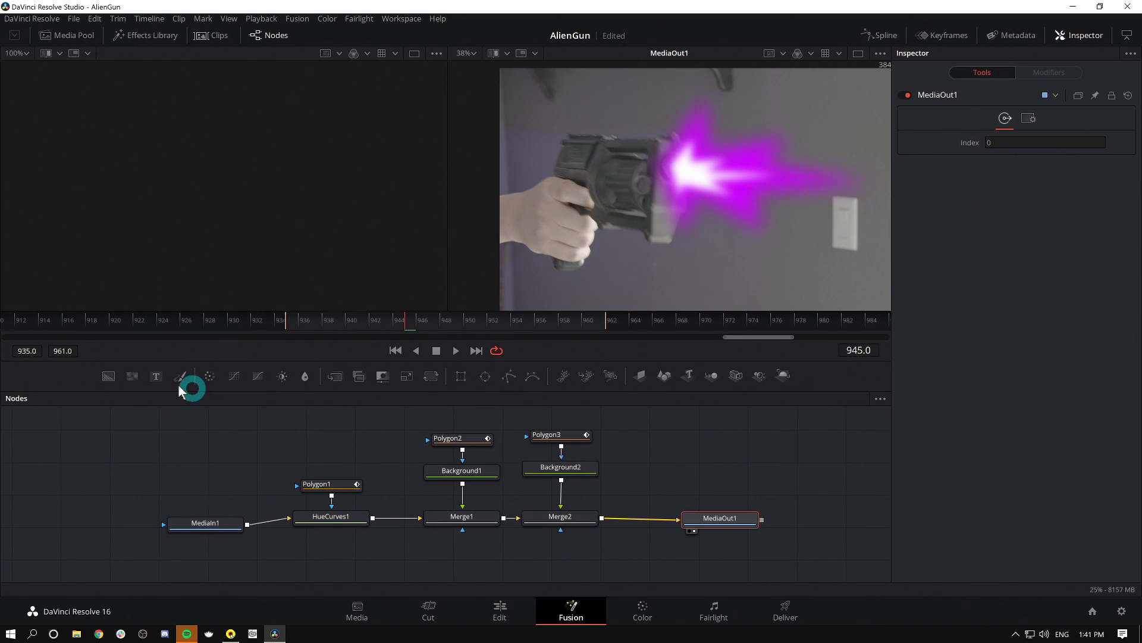
left_click_drag(137, 381, 659, 473)
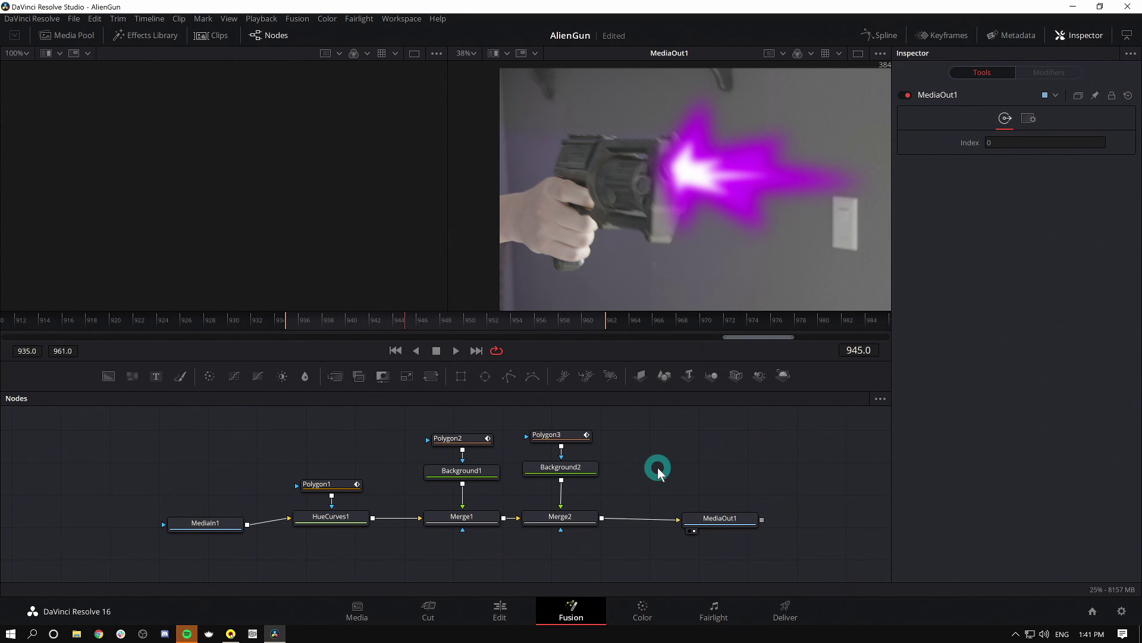
key("shift+space")
type("hue")
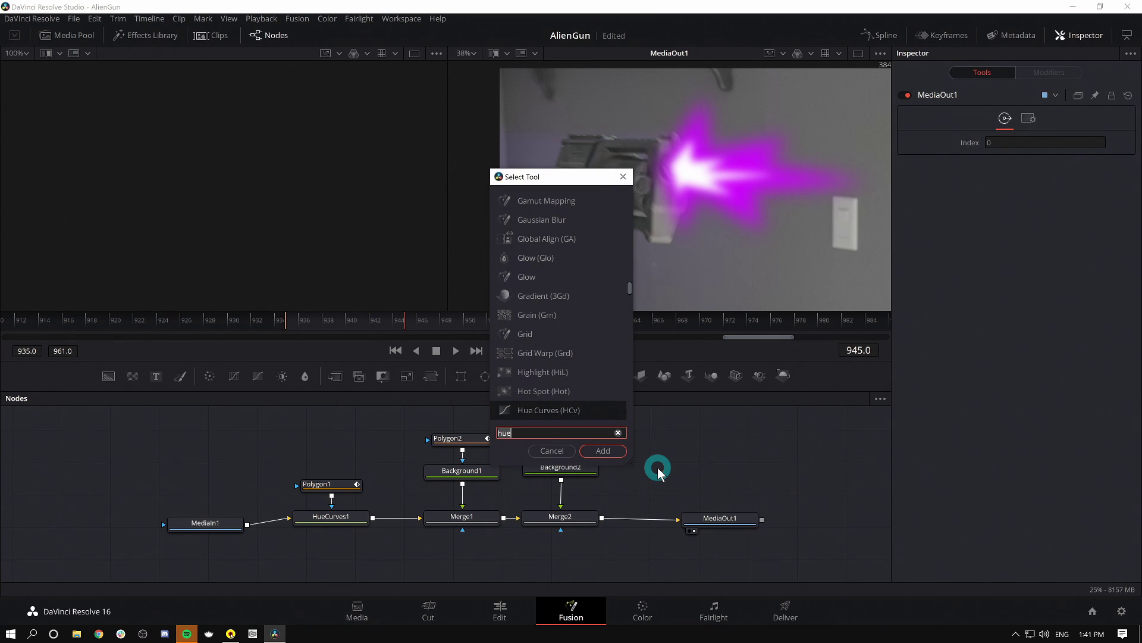
key("BackSpace")
key("BackSpace")
key("BackSpace")
type("disp")
key("Down")
key("Down")
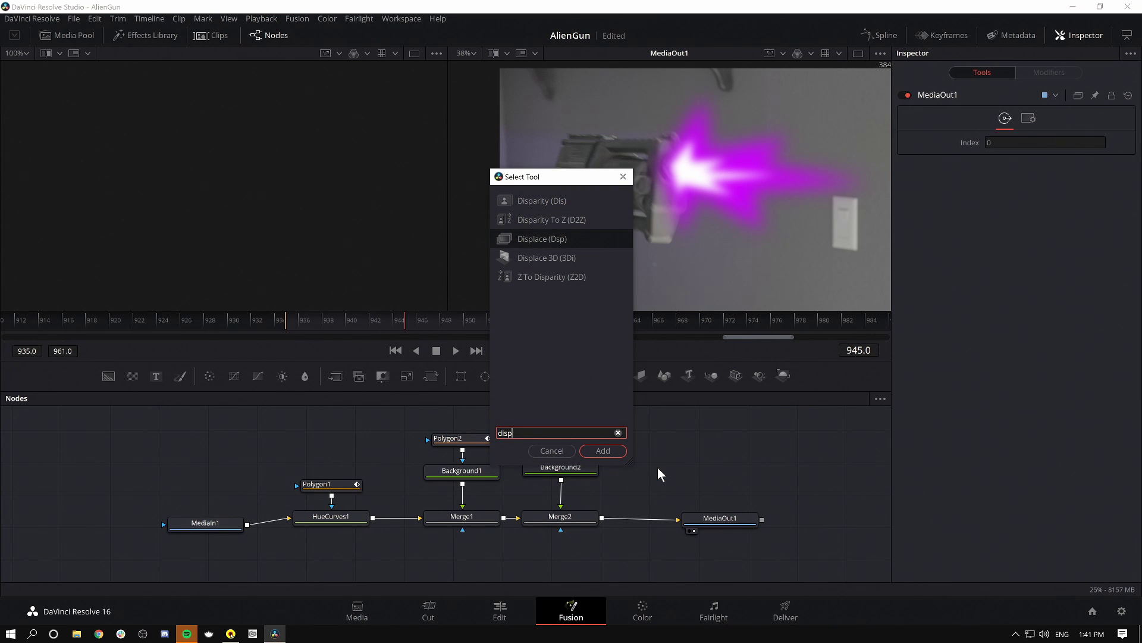
key("Return")
left_click_drag(678, 473, 783, 520)
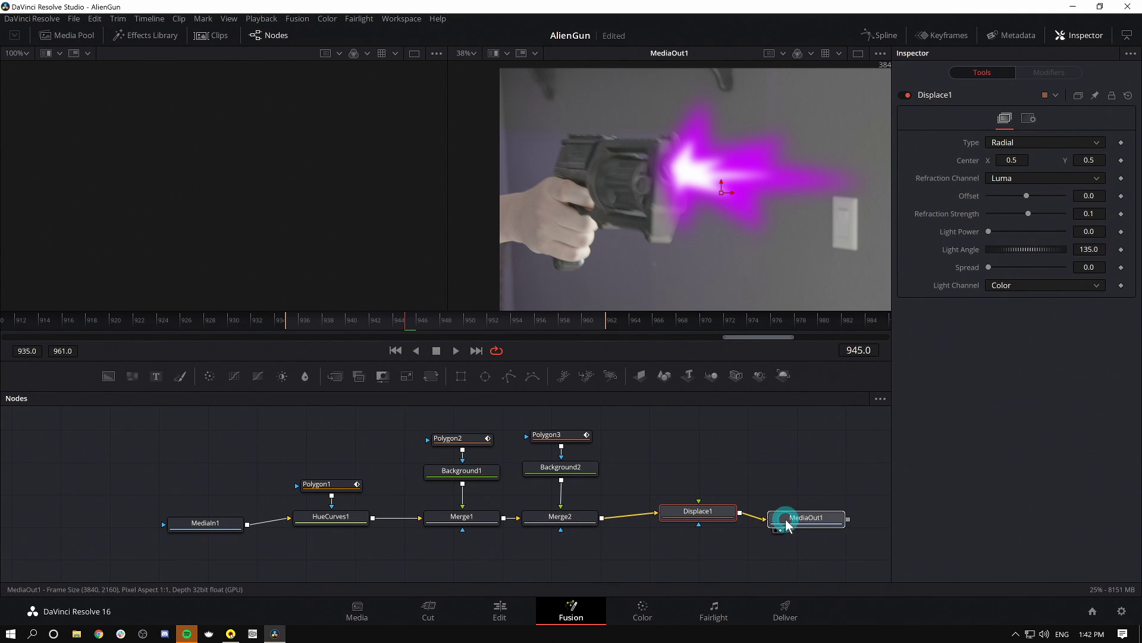
- Set Displace1's Offset to -0.086
left_click(714, 512)
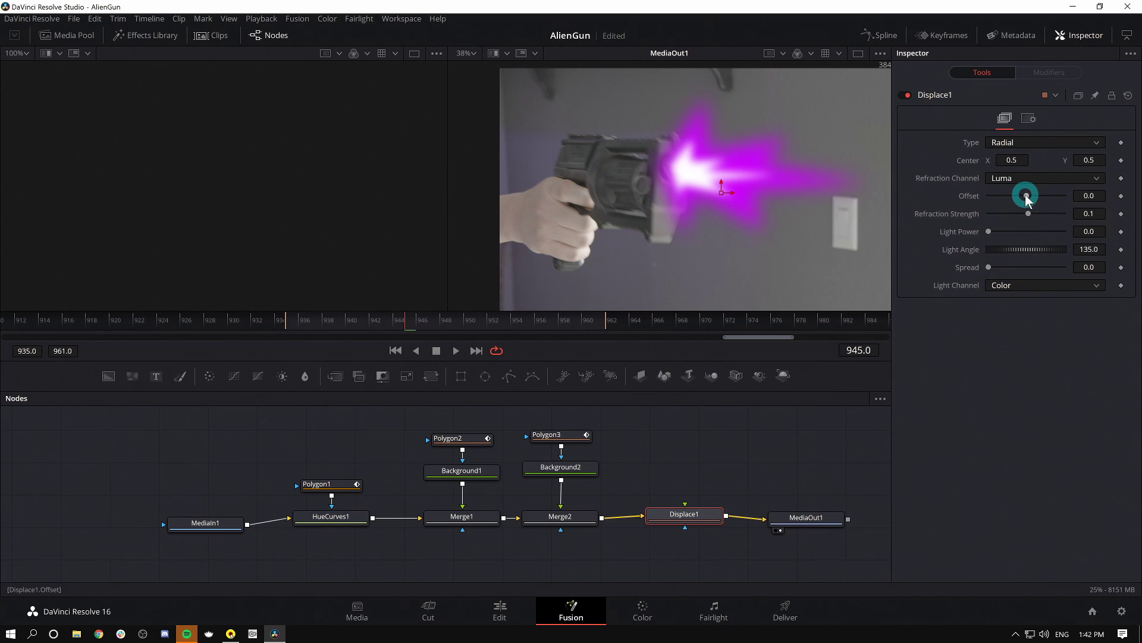
left_click_drag(1026, 200, 1021, 201)
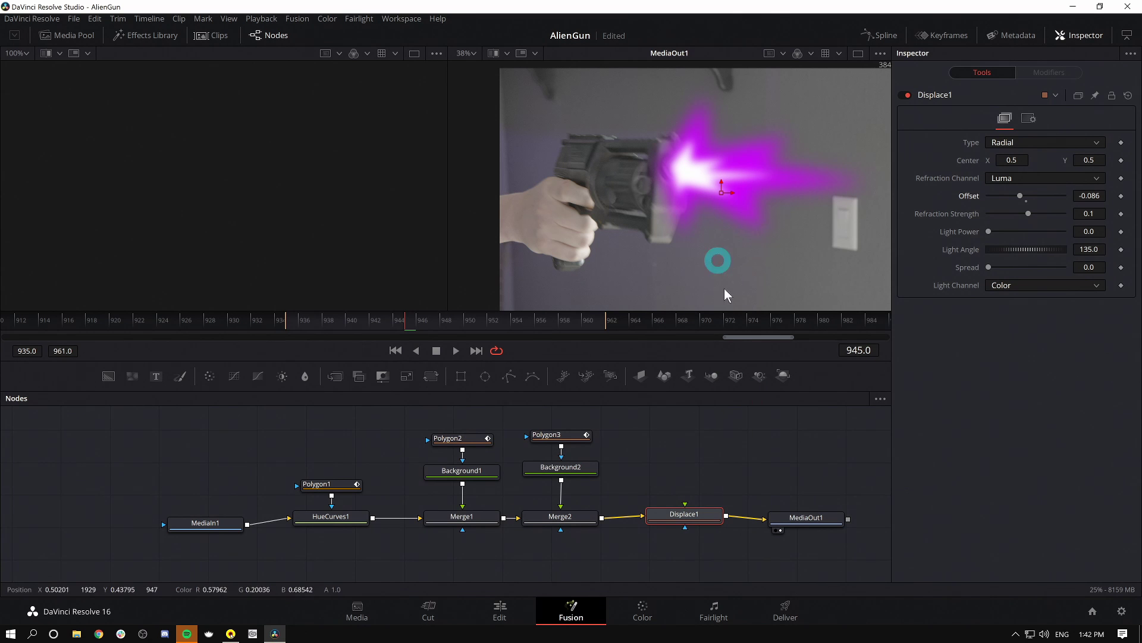
left_click(723, 221)
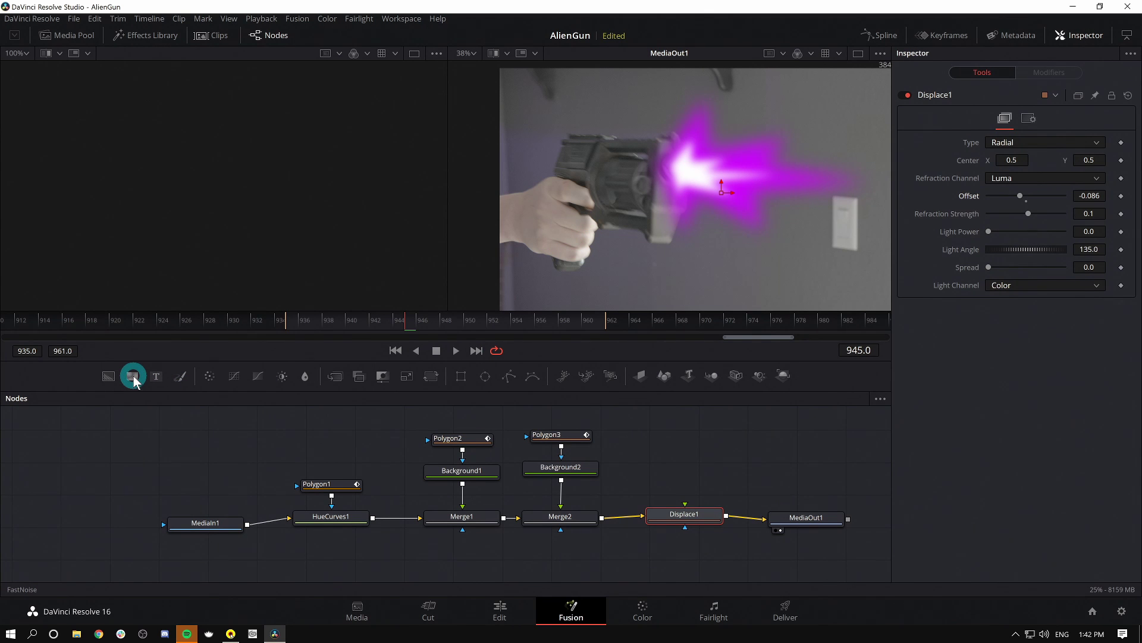
- Feed a FastNoise node into Displace1, show the noise in the first viewer, and set its Detail to 4.49 and Scale to 10.71
left_click_drag(133, 377, 690, 511)
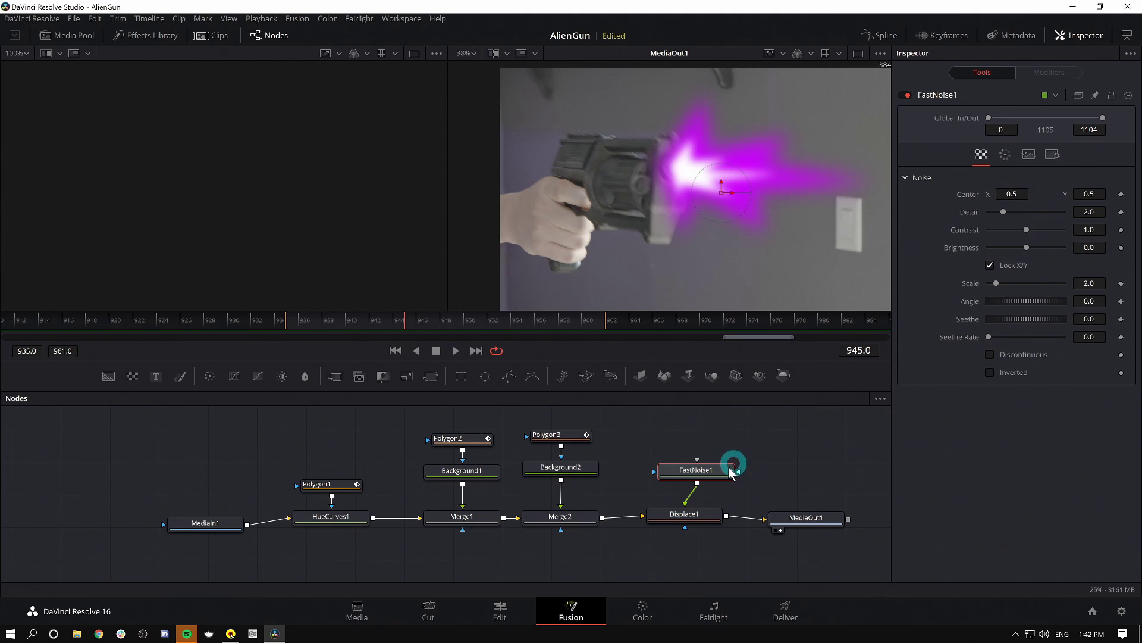
left_click(710, 474)
key("1")
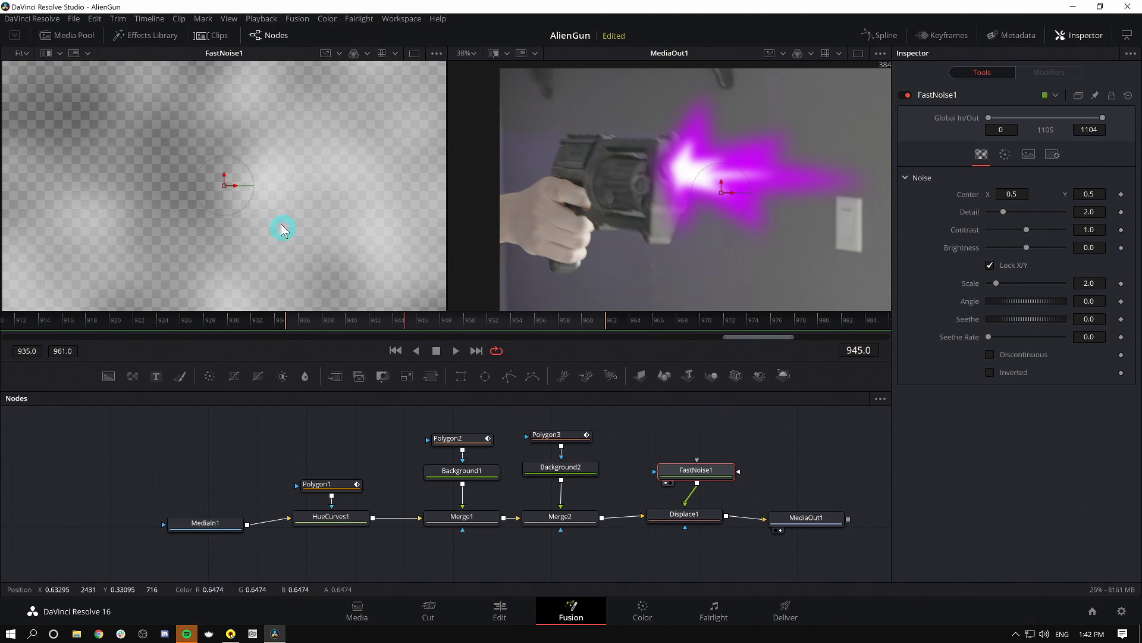
left_click_drag(1003, 212, 1028, 220)
left_click_drag(998, 285, 1030, 289)
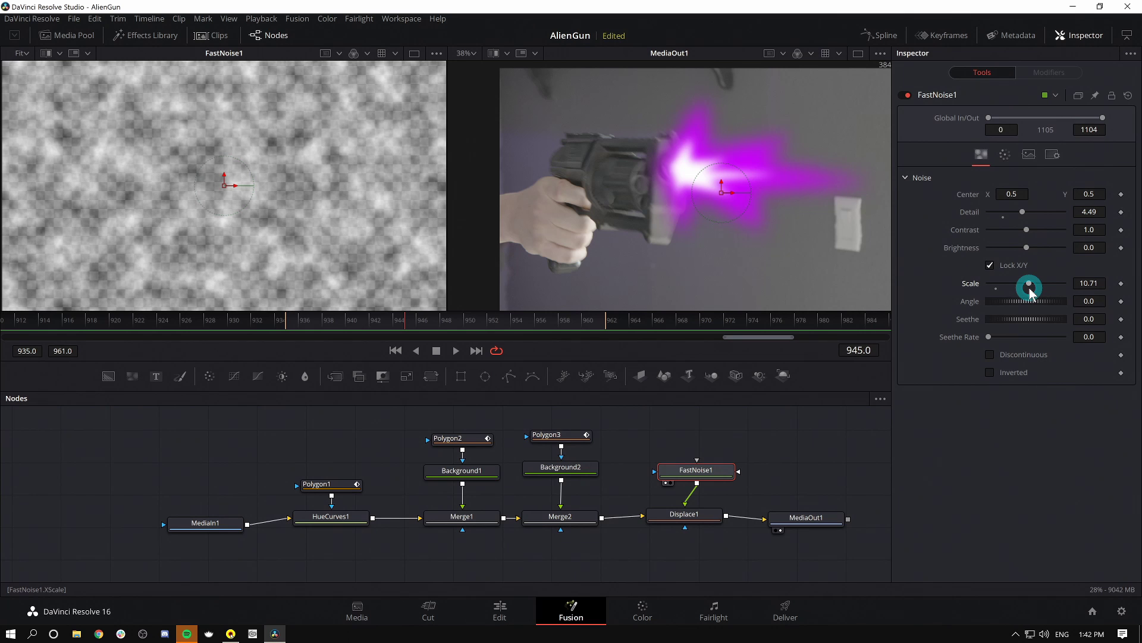
- Set Displace1's Offset to 0.063 and its Refraction Strength to 0.57
left_click(691, 515)
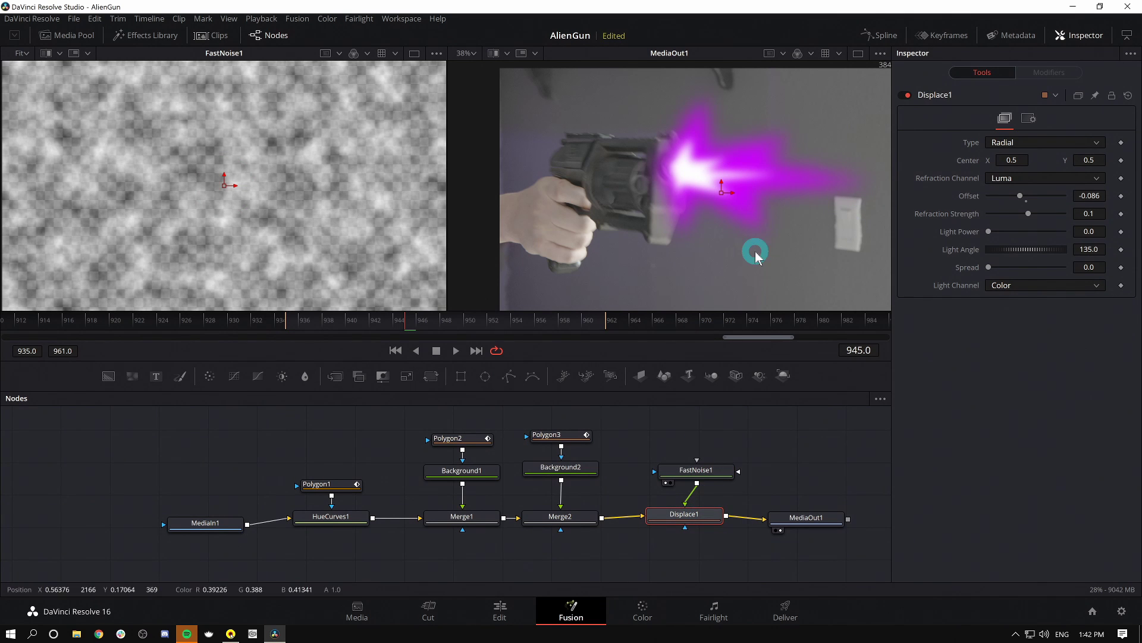
left_click_drag(1026, 201, 1036, 197)
left_click_drag(1029, 214, 1035, 214)
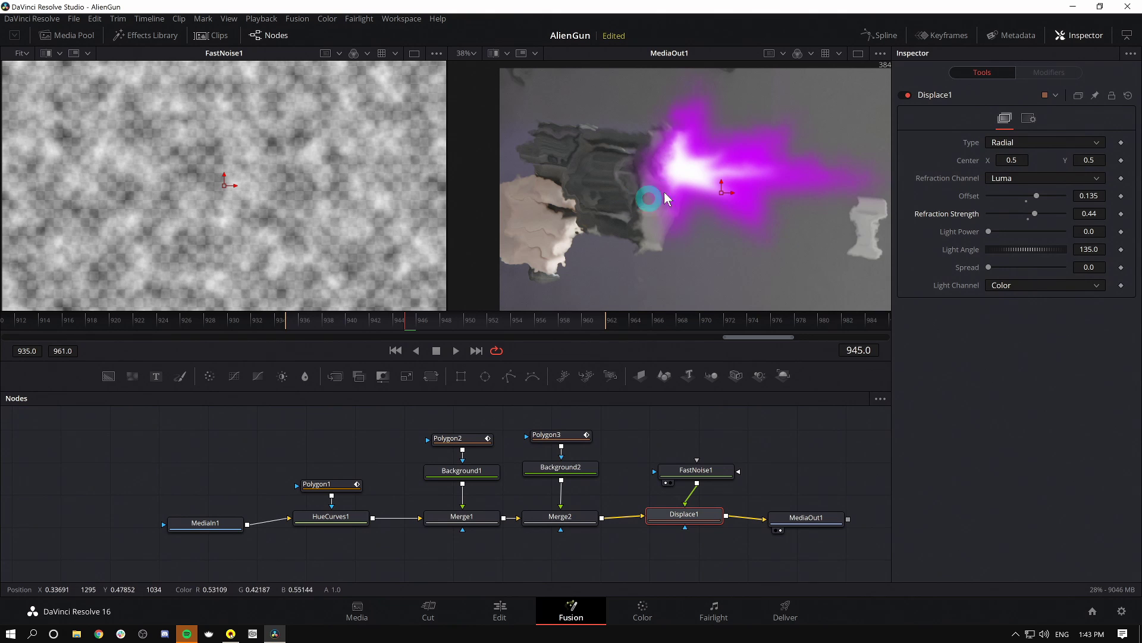
left_click_drag(1037, 218, 1040, 210)
left_click(1033, 199)
- Set FastNoise1's Detail to 6.22 and Contrast to 1.76
left_click(696, 470)
left_click(1031, 216)
mouse_move(1030, 220)
left_mouse_down()
mouse_move(1043, 216)
mouse_move(1040, 230)
left_mouse_up()
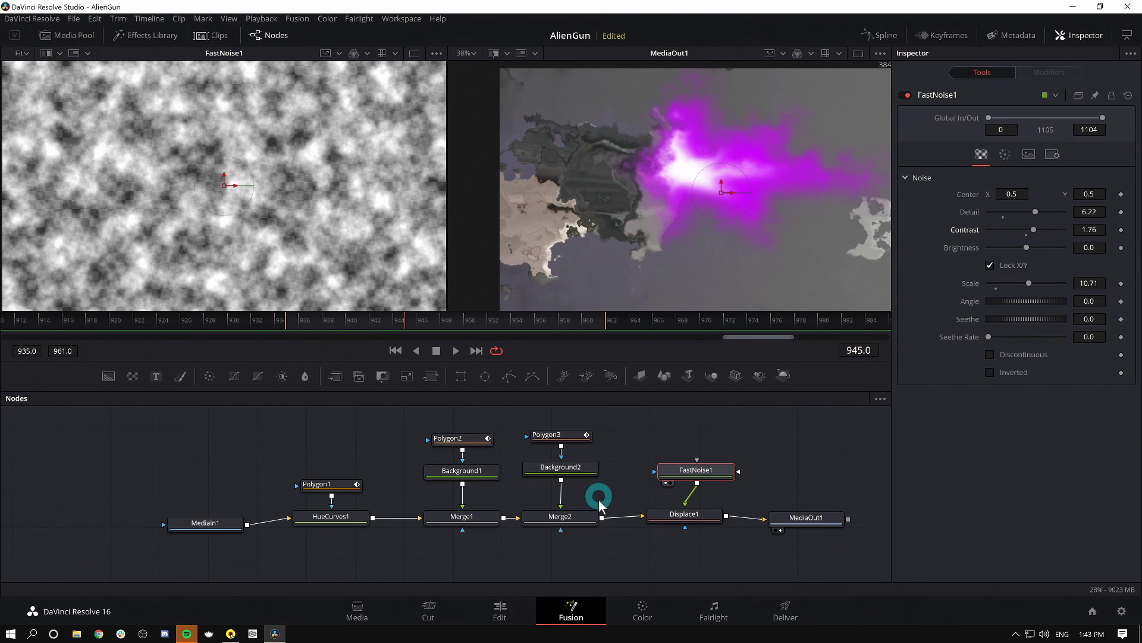
- Disconnect HueCurves1 from Merge1, and move both Merges with their Backgrounds and masks up above the main node row
left_click_drag(410, 524, 221, 169)
left_click_drag(353, 415, 605, 531)
left_click_drag(610, 391, 608, 323)
left_click_drag(548, 501, 551, 438)
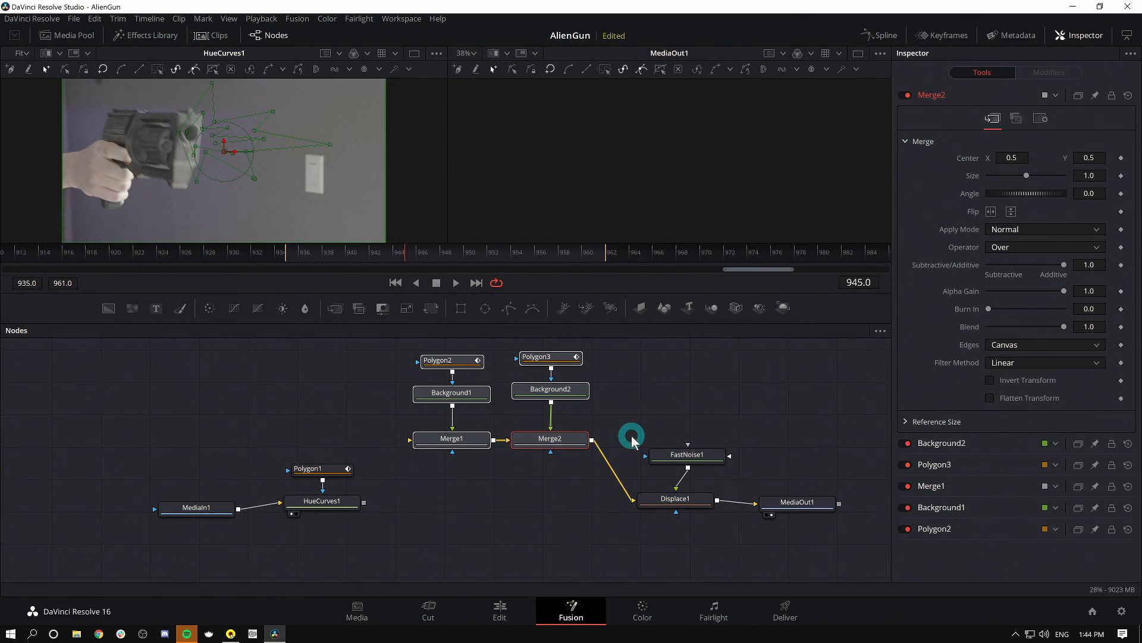
- Show the Merge2 output in the second viewer to examine the detached flash
left_click(632, 440)
left_click(447, 439)
left_click(514, 431)
left_click(548, 439)
left_click(523, 451)
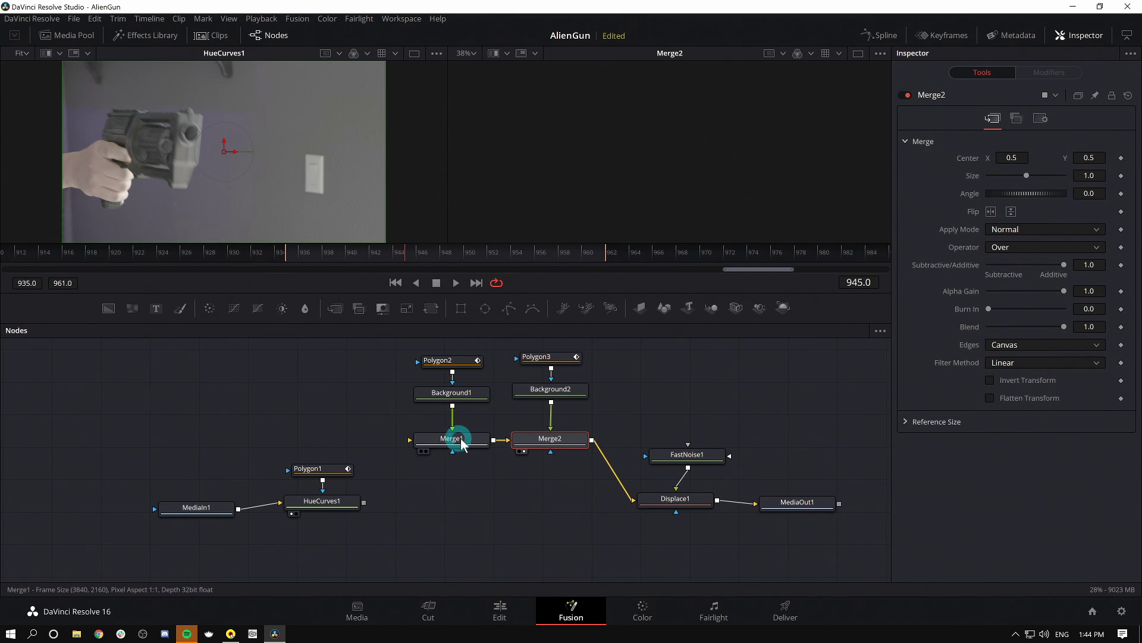
- Delete Merge1, connect Background1 directly into Merge2, and place Background1 and Polygon2 beside Merge2
left_click(462, 443)
key("Delete")
left_click_drag(452, 406, 518, 441)
left_click(441, 361)
left_click(466, 389, "ctrl")
left_click_drag(467, 390, 460, 435)
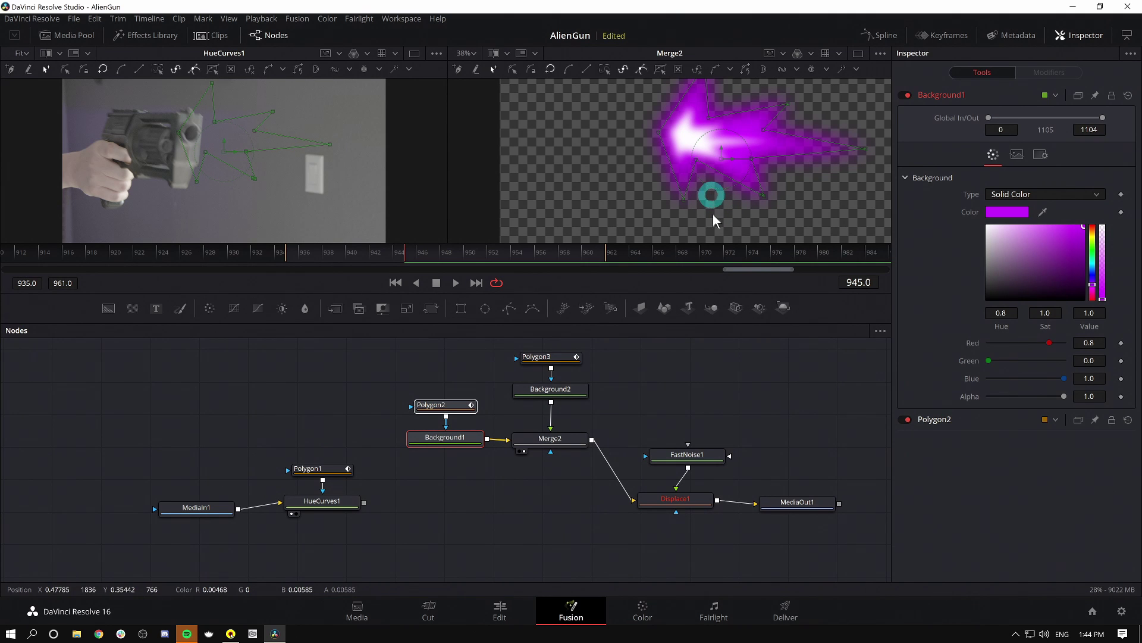
- Detach Displace1 from MediaOut1, move it with FastNoise1 up beside Merge2, and show Displace1 in the second viewer
left_click_drag(612, 474, 560, 445)
left_click(561, 445)
left_click_drag(726, 532, 652, 416)
left_click(676, 506)
left_click_drag(676, 506, 663, 441)
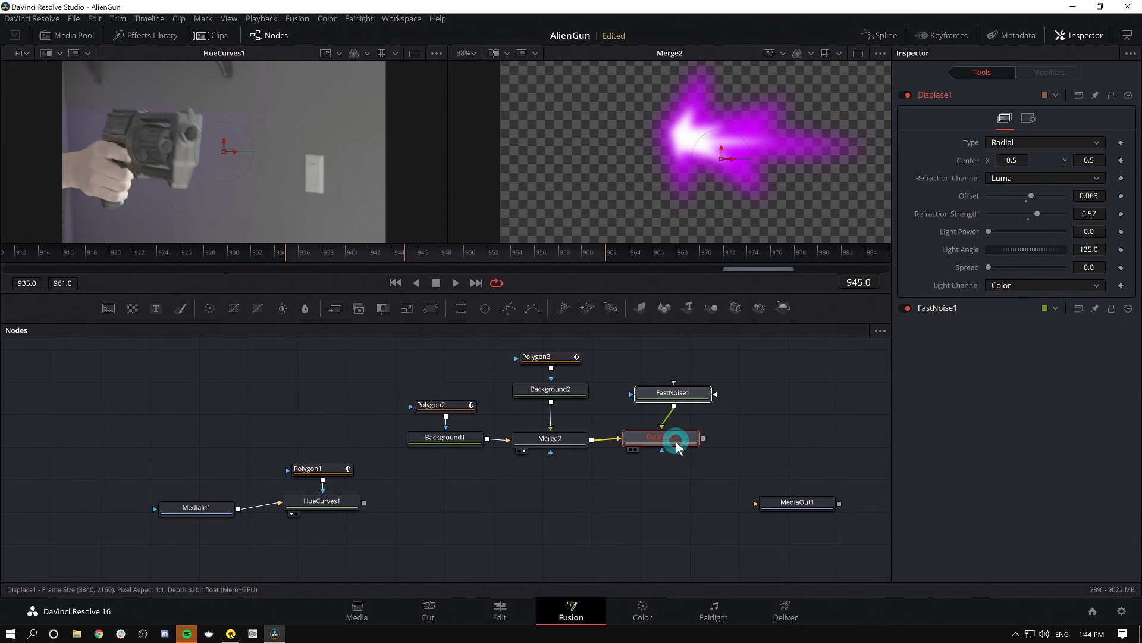
key("2")
- Shift the flash nodes left, merge the Displace1 output over HueCurves1, and connect the new Merge to MediaOut1
left_click(749, 444)
left_click_drag(735, 455, 397, 340)
left_click(670, 446)
left_click_drag(670, 448, 363, 503)
left_click(381, 497)
left_click(657, 440)
left_click_drag(649, 504, 792, 510)
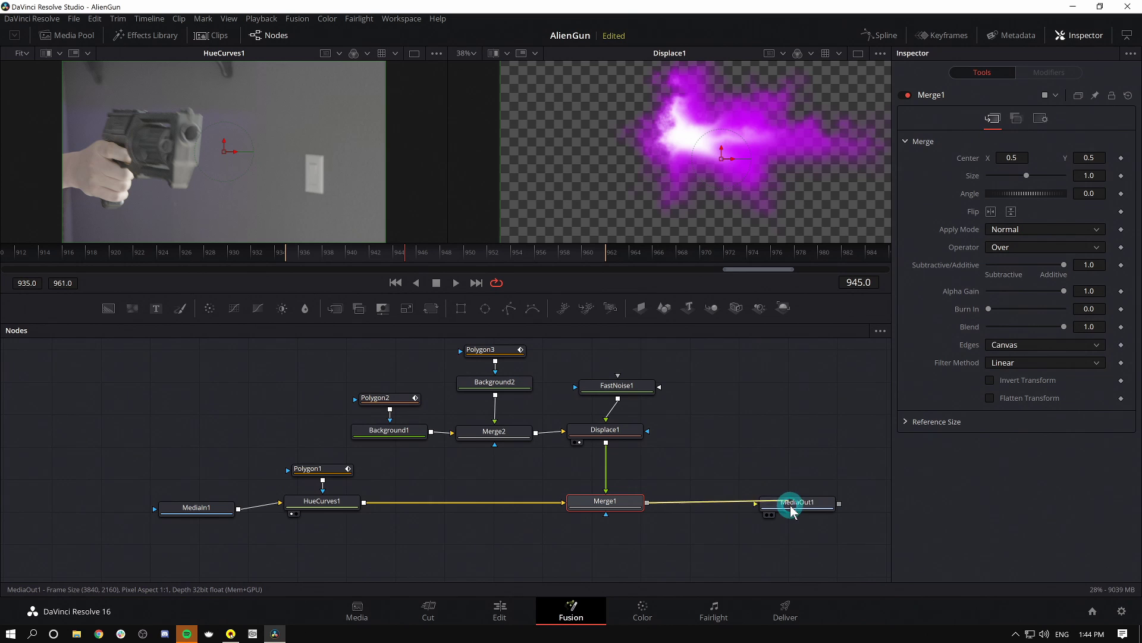
- Show MediaOut1 in the second viewer and enlarge the viewer area above the node graph
left_click(797, 507)
key("2")
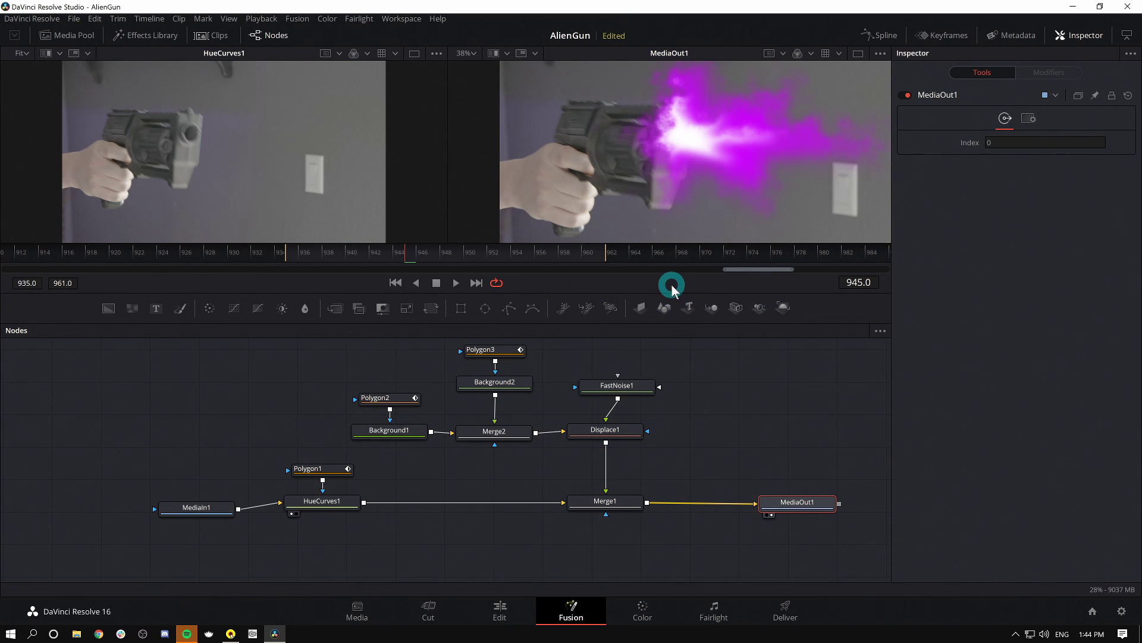
left_click_drag(670, 291, 670, 338)
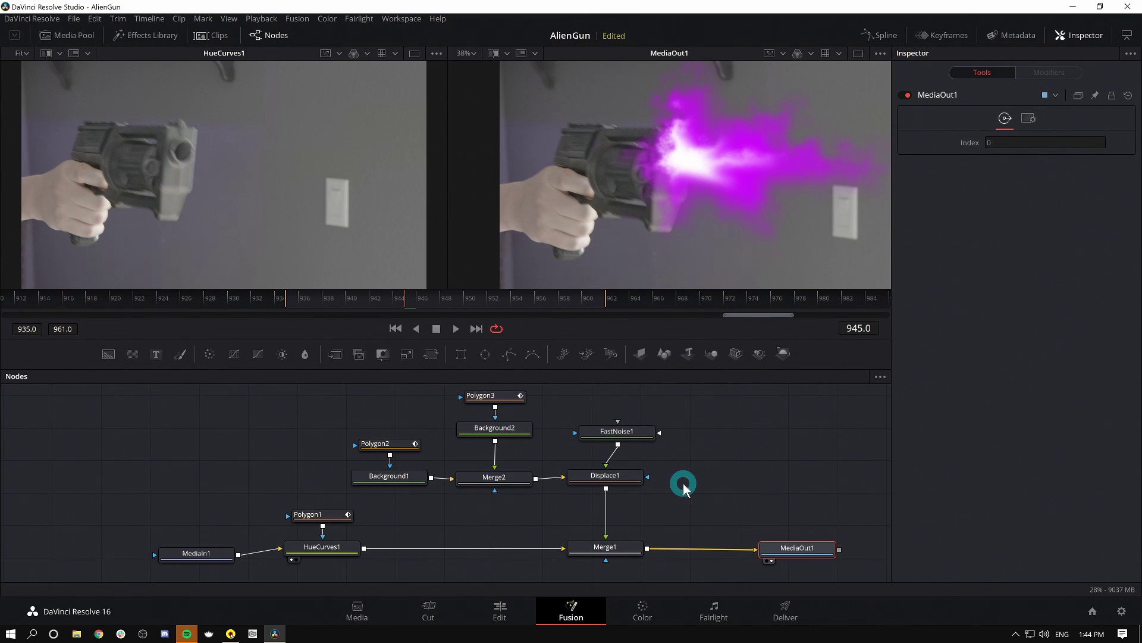
- Review the muzzle flash branch, checking the settings of Background1, Merge2 and Displace1 in turn
left_click_drag(693, 511, 360, 402)
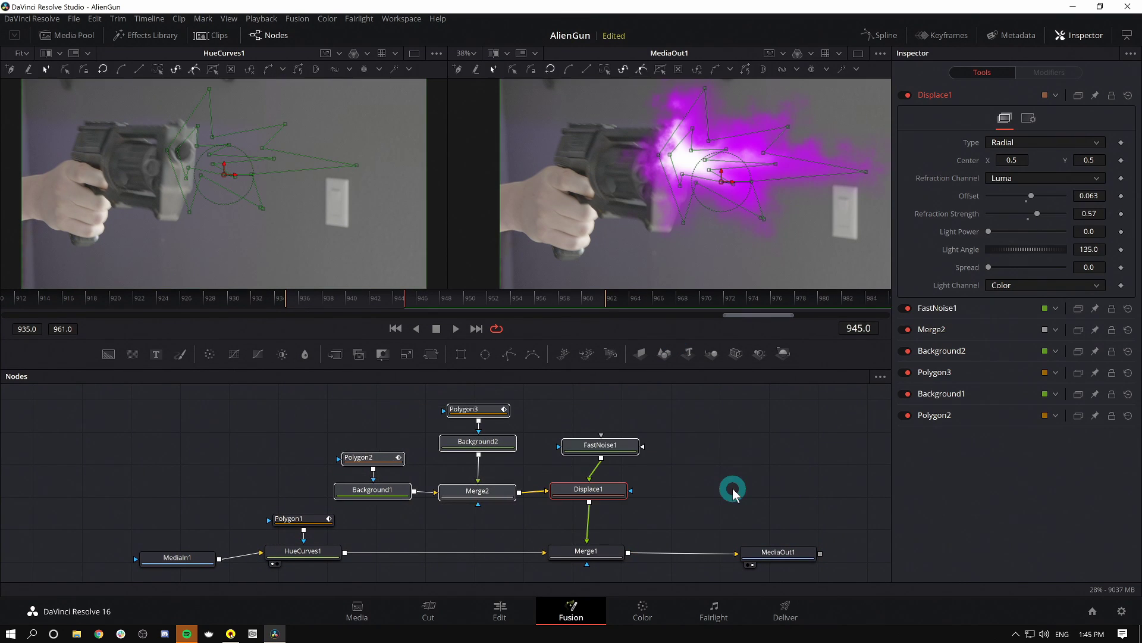
left_click(389, 498)
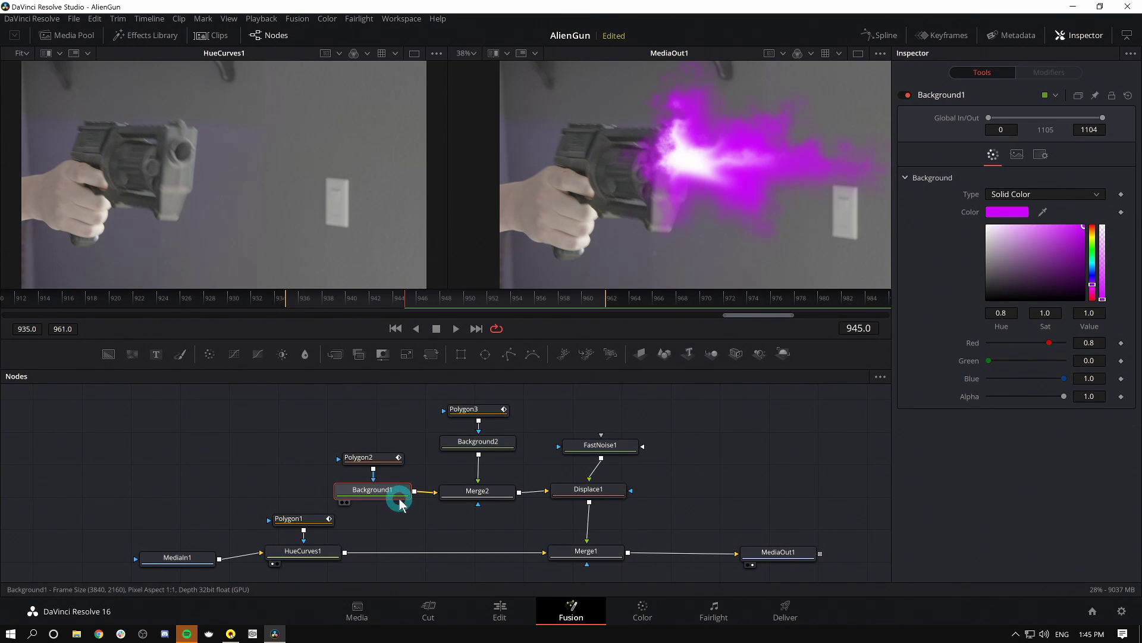
left_click(479, 494)
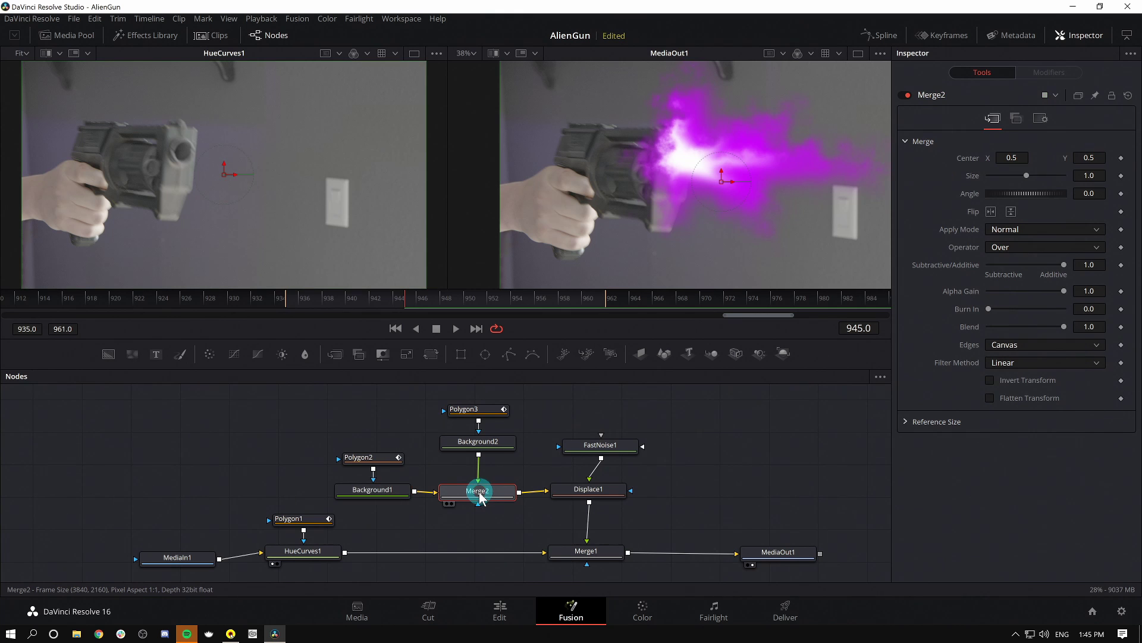
left_click(581, 491)
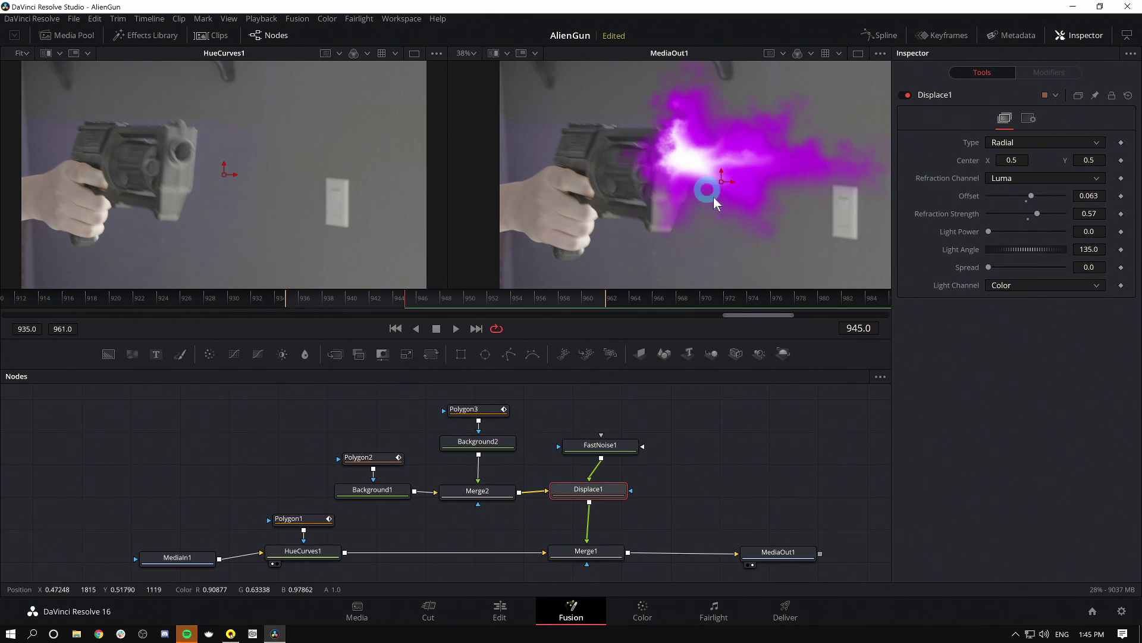
- Line up all nodes to the grid and arrange the flash branch above Merge1, with FastNoise1 directly over Displace1
left_click_drag(687, 473, 613, 467)
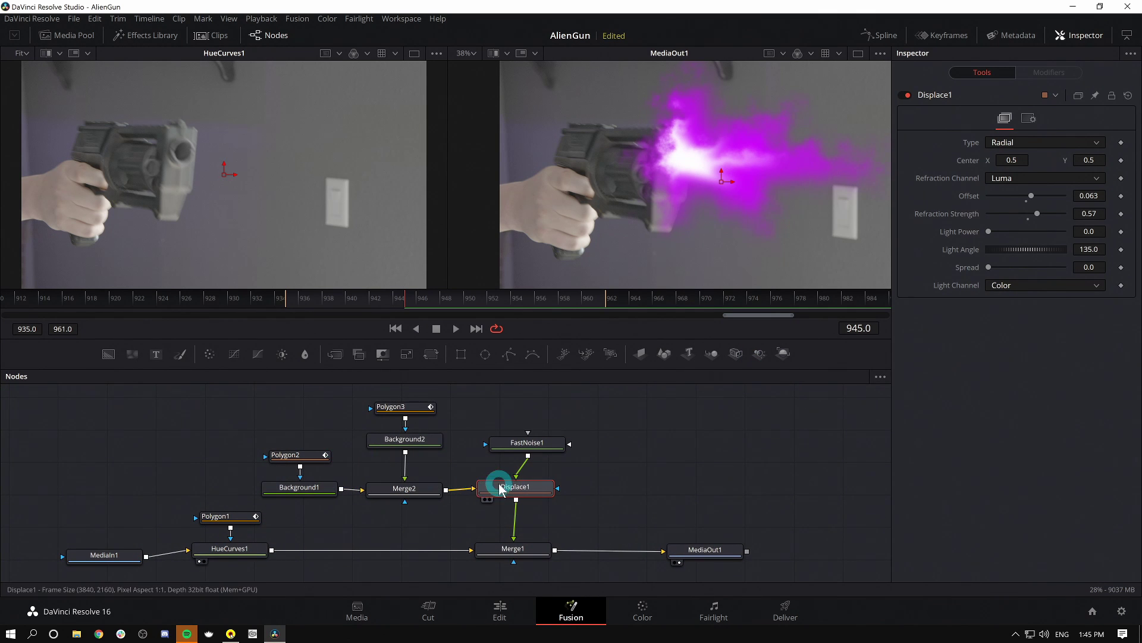
right_click(614, 421)
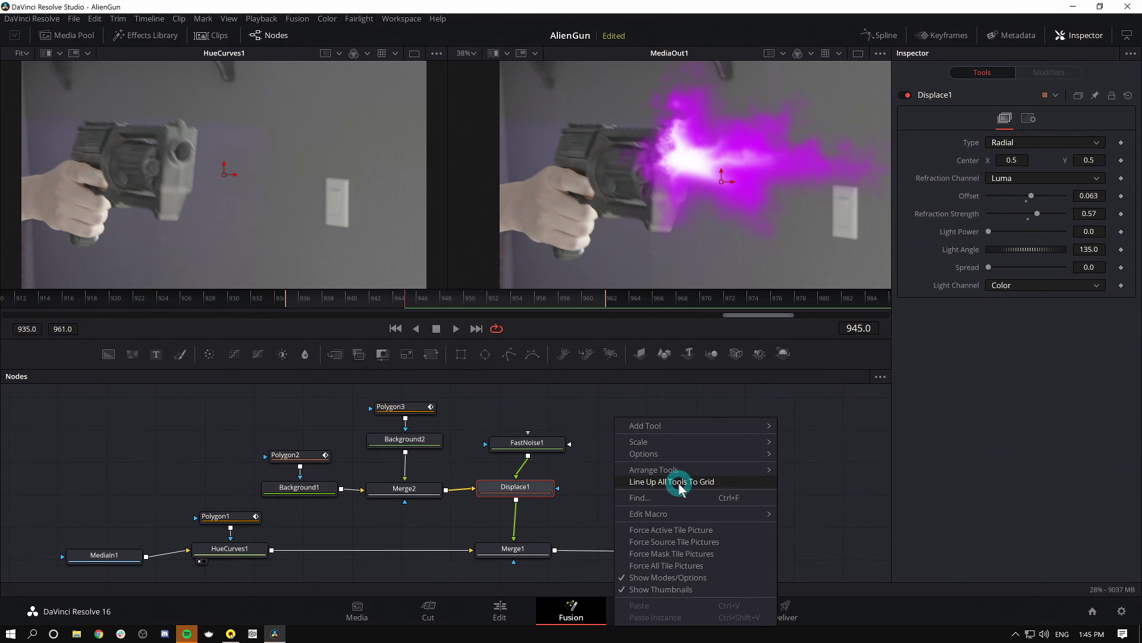
left_click(679, 482)
right_click(637, 426)
mouse_move(703, 480)
left_click(828, 481)
left_click_drag(562, 433, 503, 437)
left_click_drag(578, 459, 408, 460)
left_click_drag(265, 416, 518, 453)
left_click(614, 467)
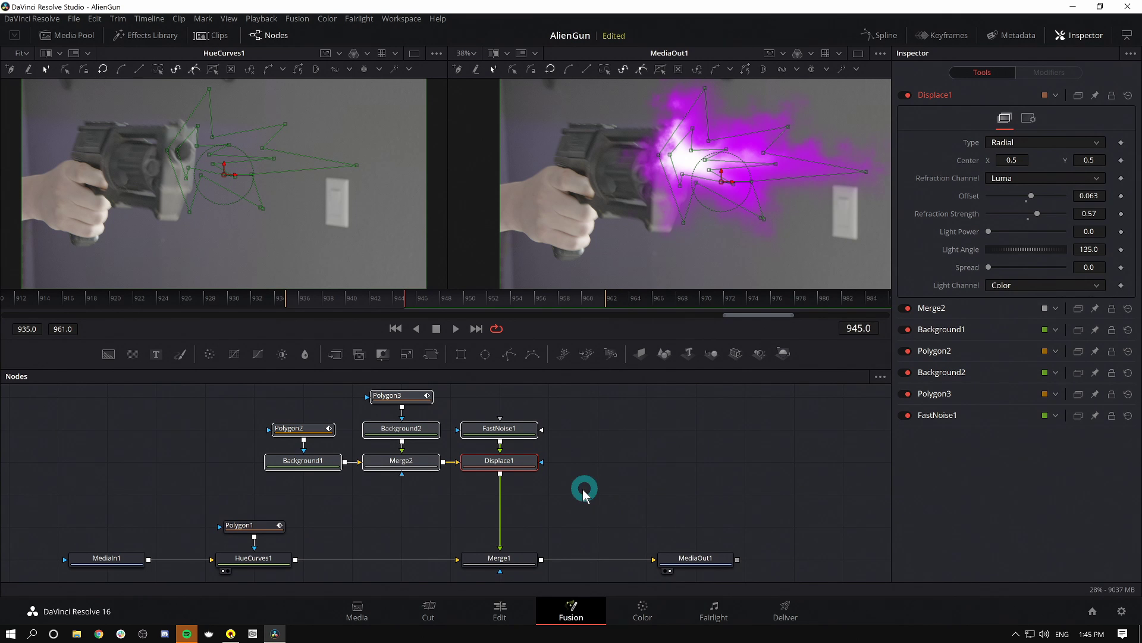
left_click(599, 471)
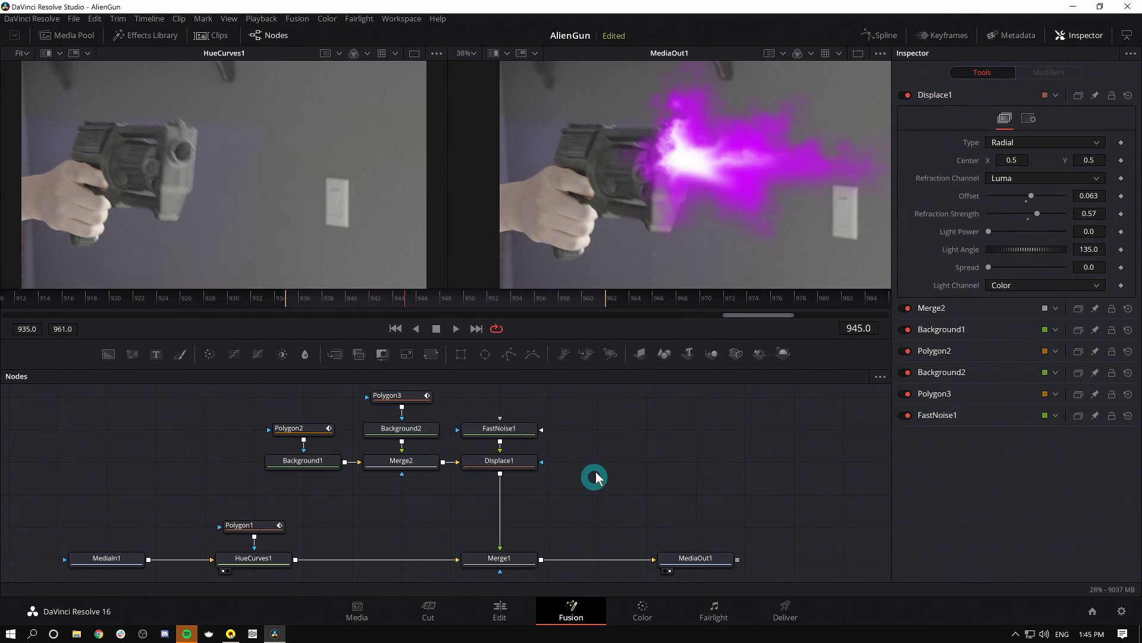
- Add an Underlay behind all the flash nodes from Polygon2 through Displace1
left_click_drag(593, 487, 276, 395)
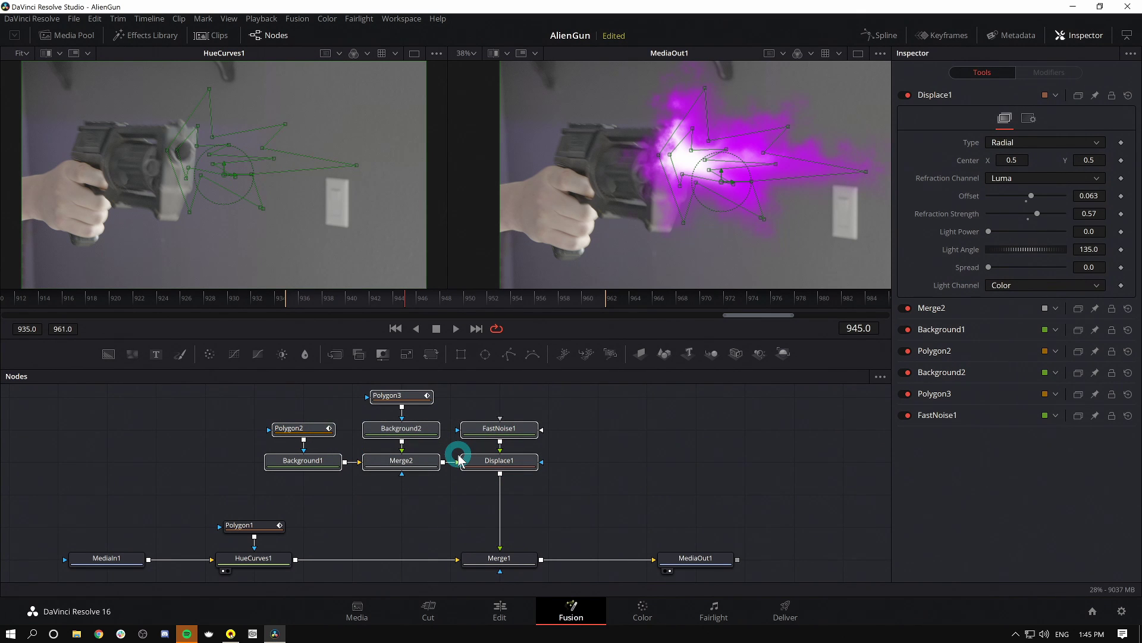
key("shift+space")
type("disp")
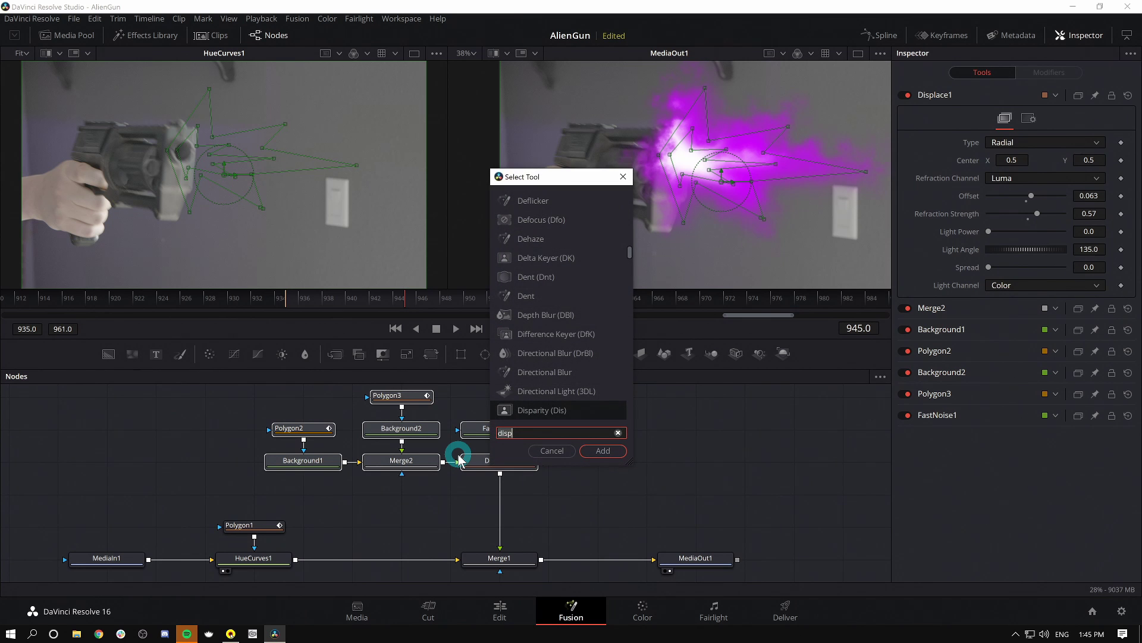
key("BackSpace")
key("BackSpace")
key("BackSpace")
key("BackSpace")
type("und")
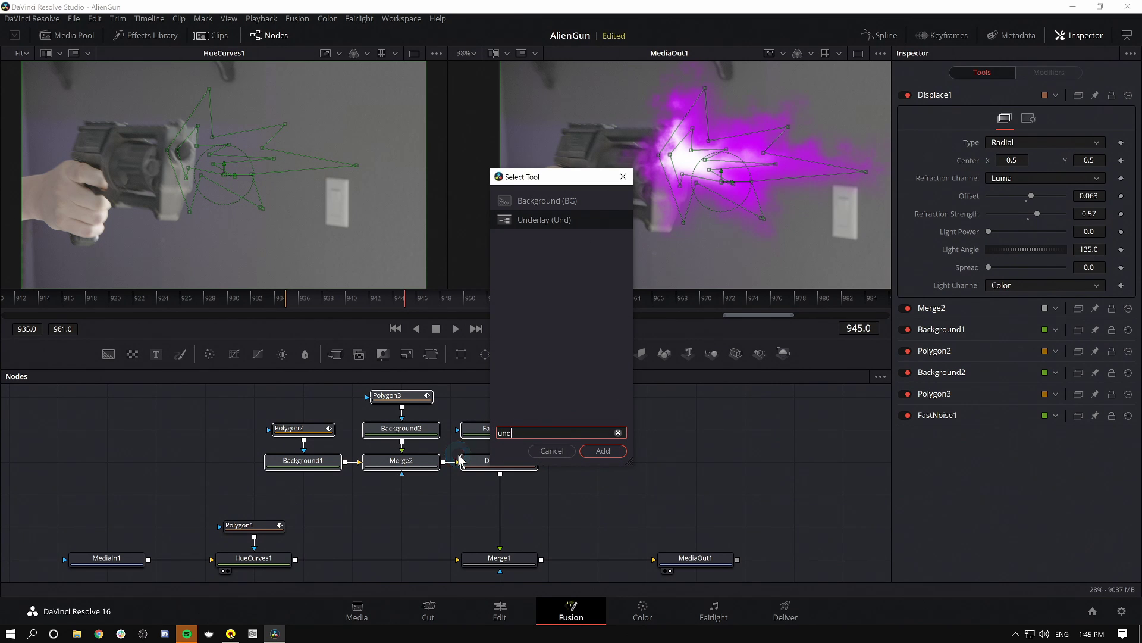
key("Return")
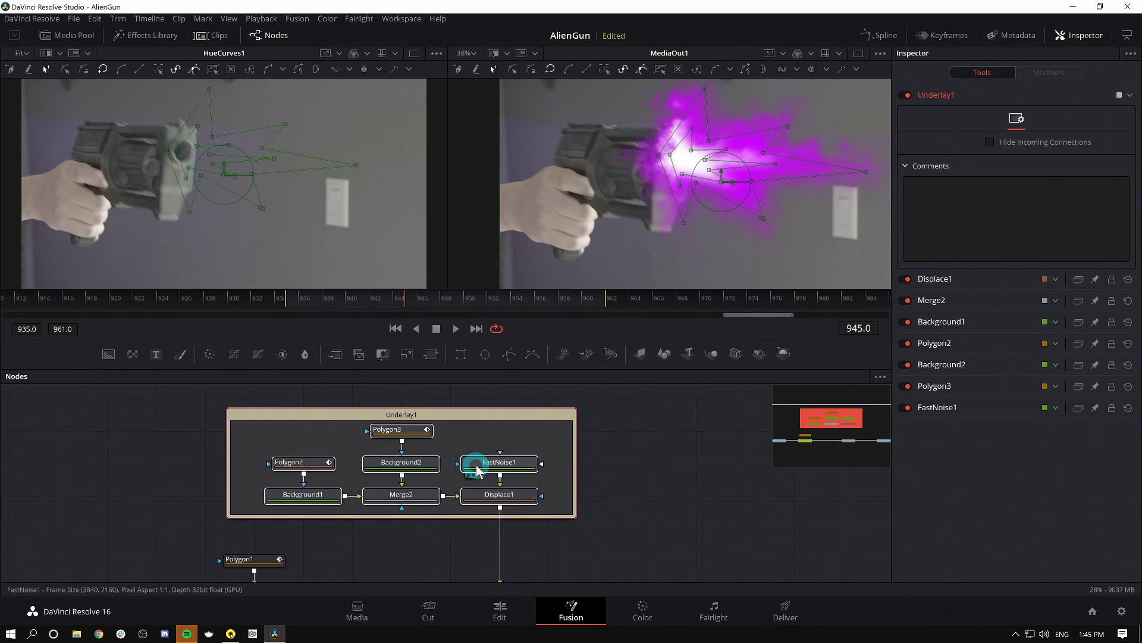
- Rename the new underlay around the flash nodes as MUZZLEFLASH
left_click(613, 426)
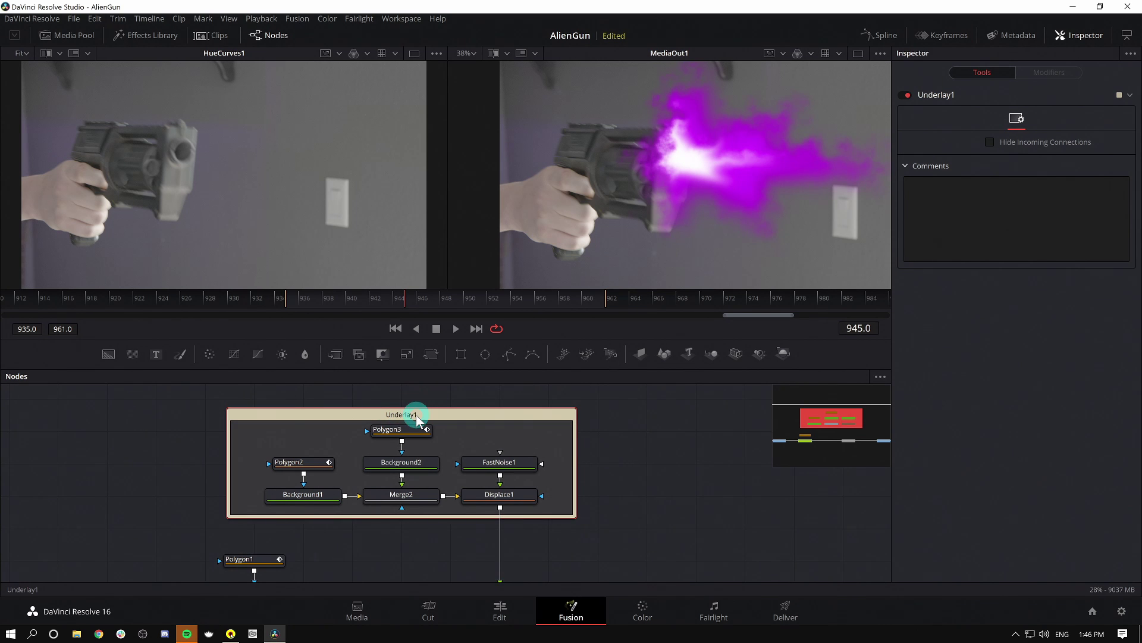
key("F2")
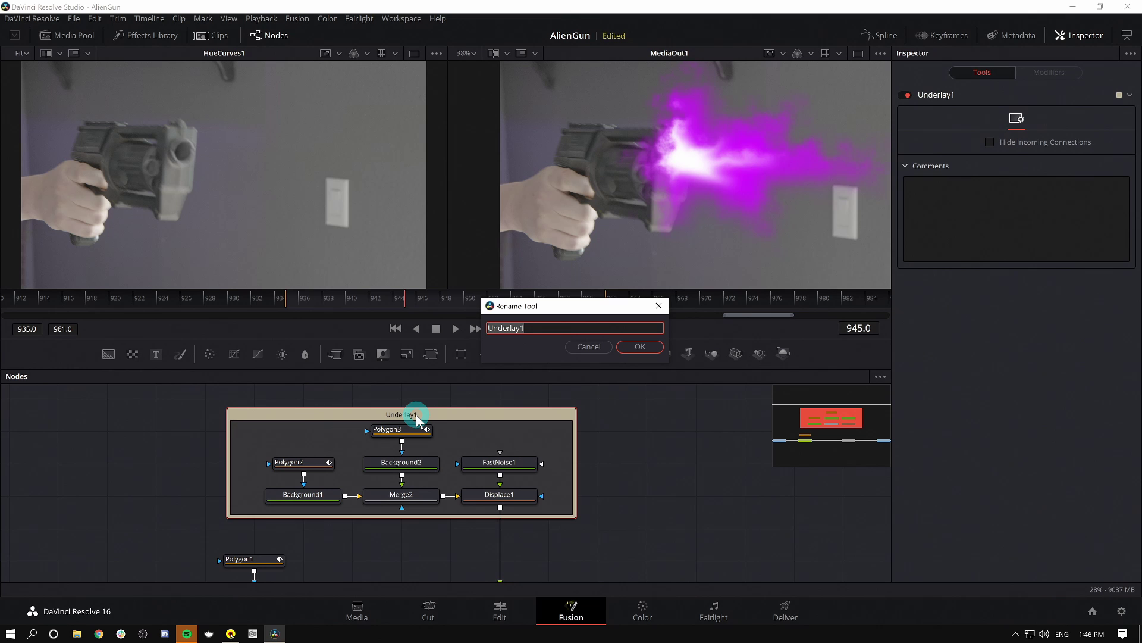
type("MUZZLEFLASH")
key("Return")
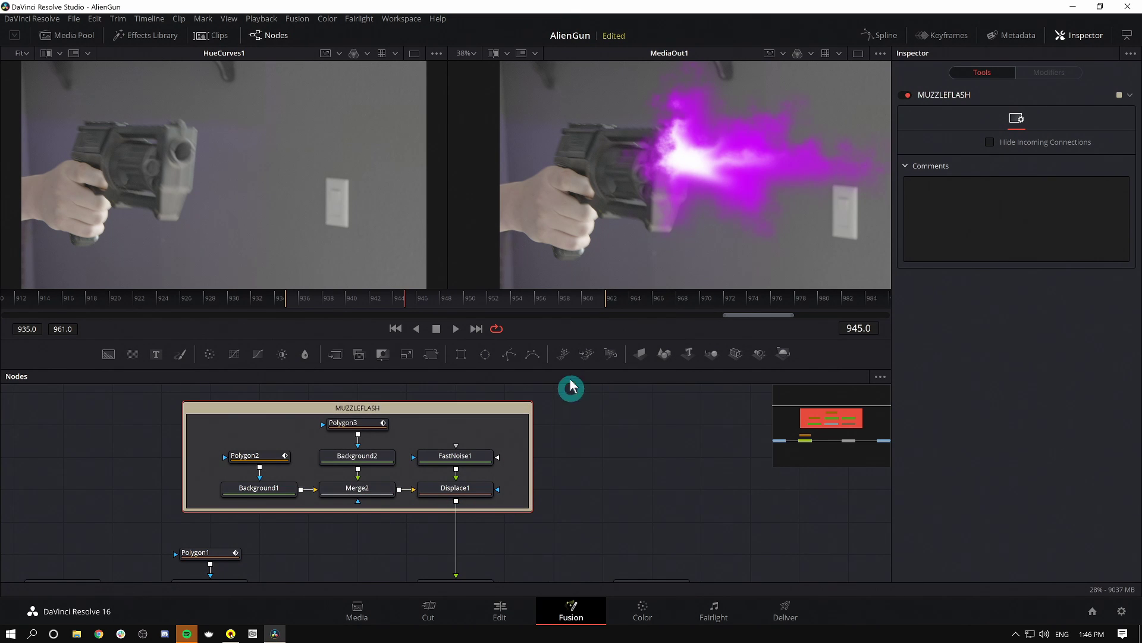
- Tidy the layout by shifting Polygon1 left and moving Merge1 and the MUZZLEFLASH group closer to HueCurves1
left_click_drag(565, 360, 558, 311)
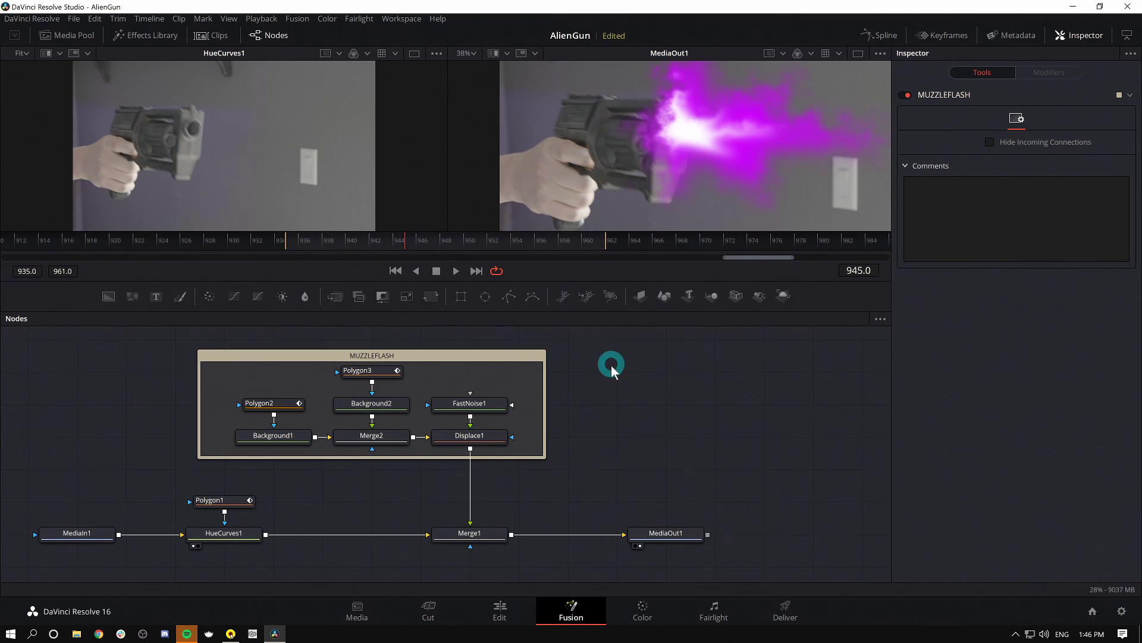
left_click(453, 356)
left_click_drag(415, 355, 408, 387)
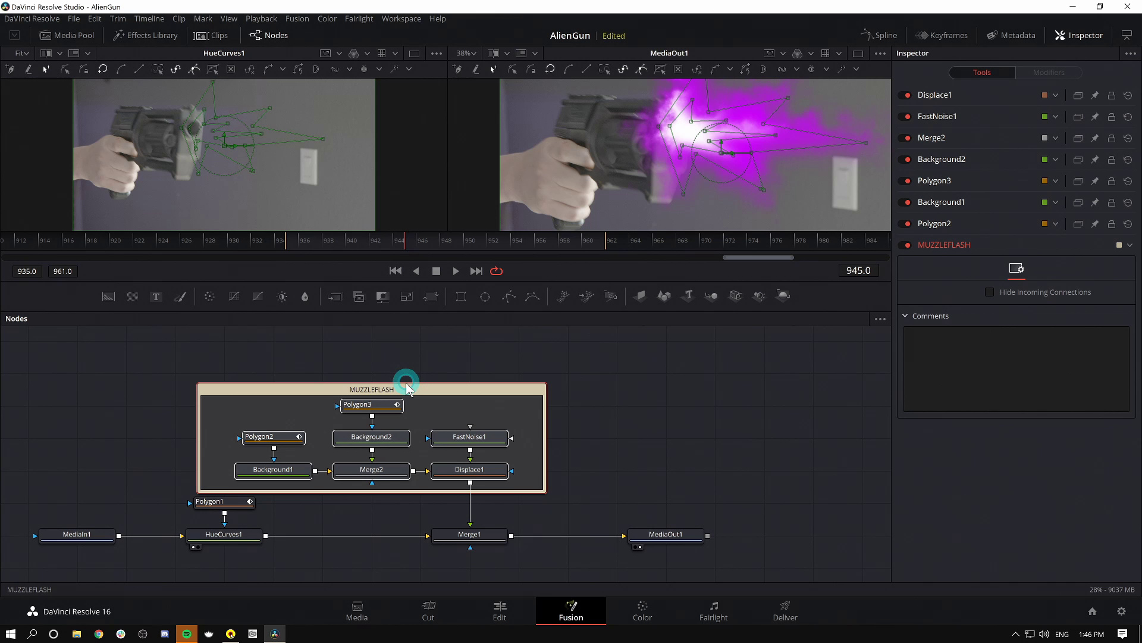
key("ctrl+z")
key("ctrl+z")
key("ctrl+z")
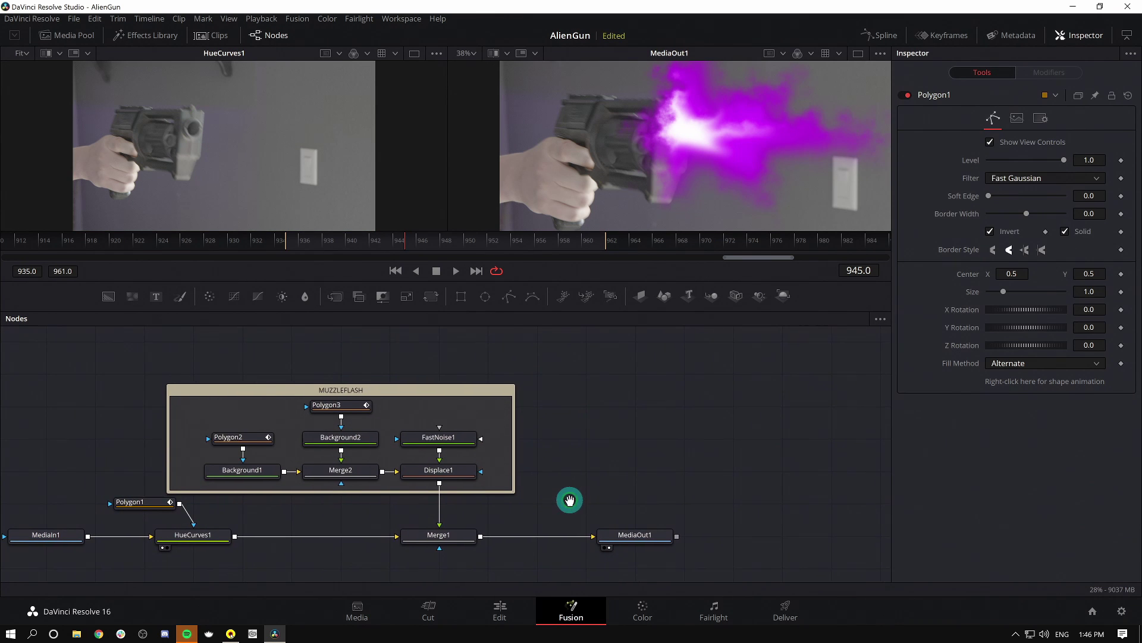
left_click(368, 539)
left_click(395, 364)
left_click_drag(589, 272, 589, 340)
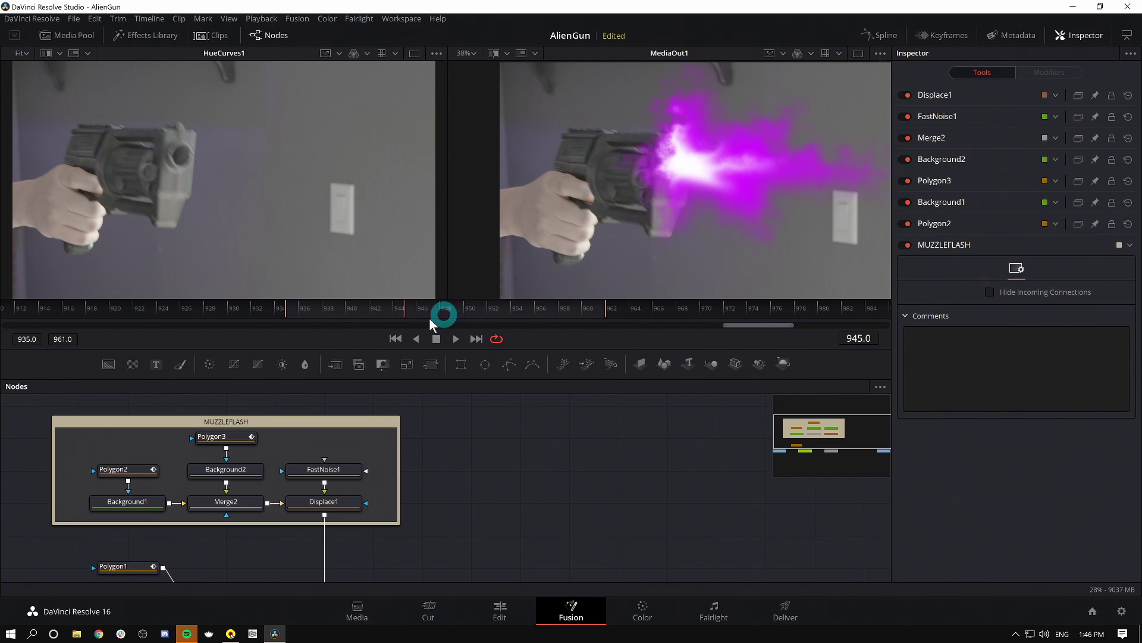
- Keyframe Merge1's Blend at 1.0 on frame 945 and 0.0 on frames 944 and 946
mouse_move(412, 313)
left_mouse_down()
mouse_move(396, 309)
mouse_move(441, 309)
mouse_move(388, 313)
mouse_move(431, 311)
mouse_move(415, 315)
left_mouse_up()
left_click(691, 224)
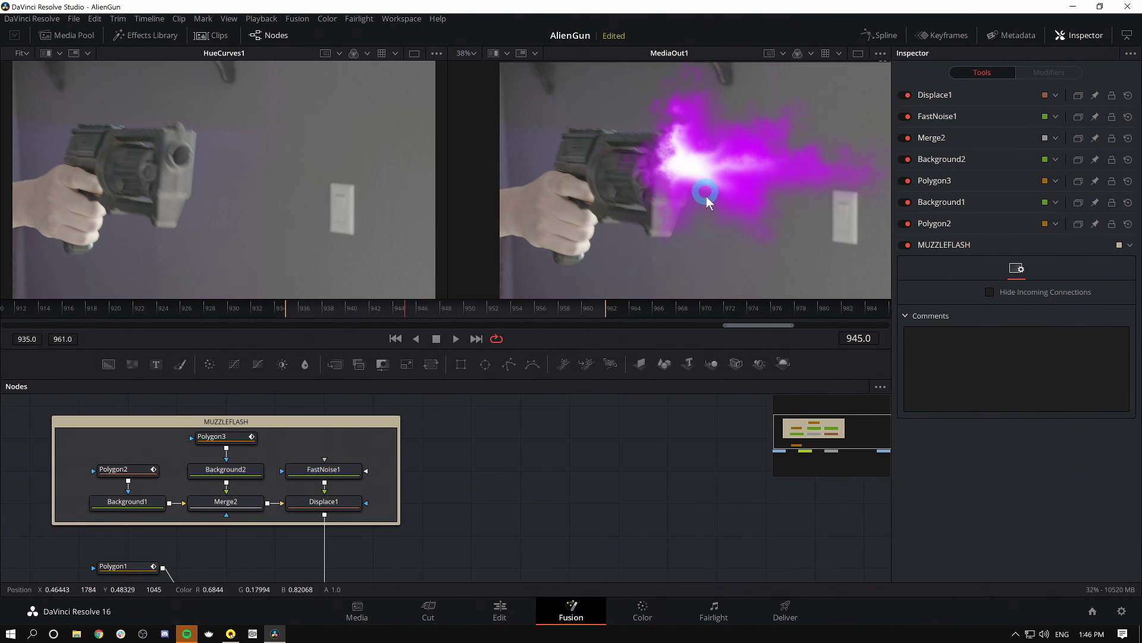
left_click(742, 206)
scroll(524, 494, "down", 3)
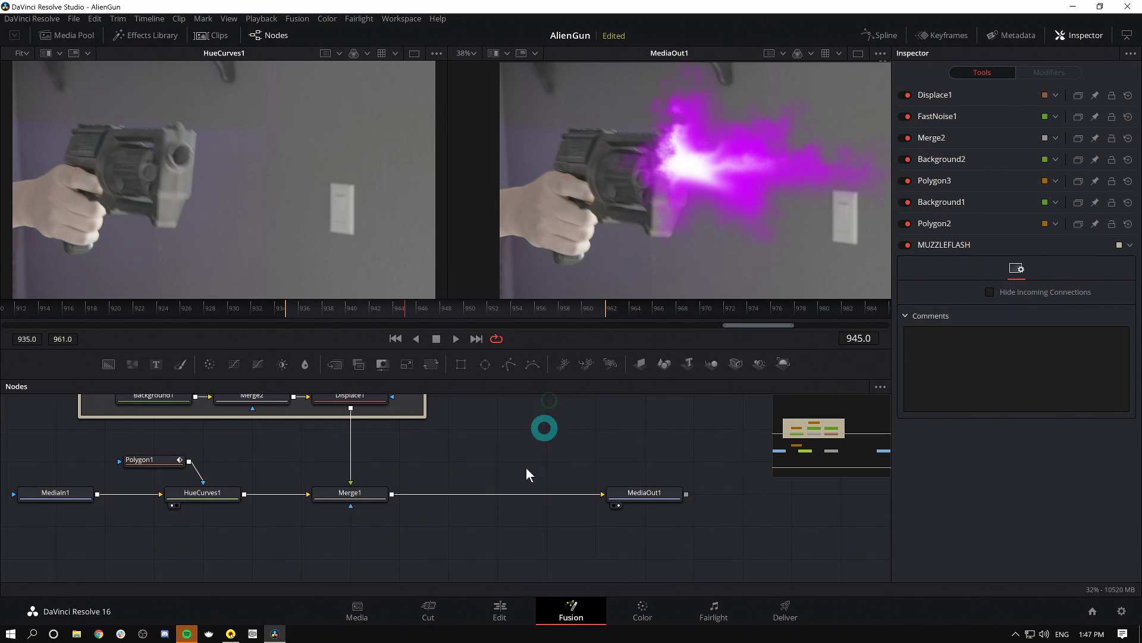
left_click(358, 501)
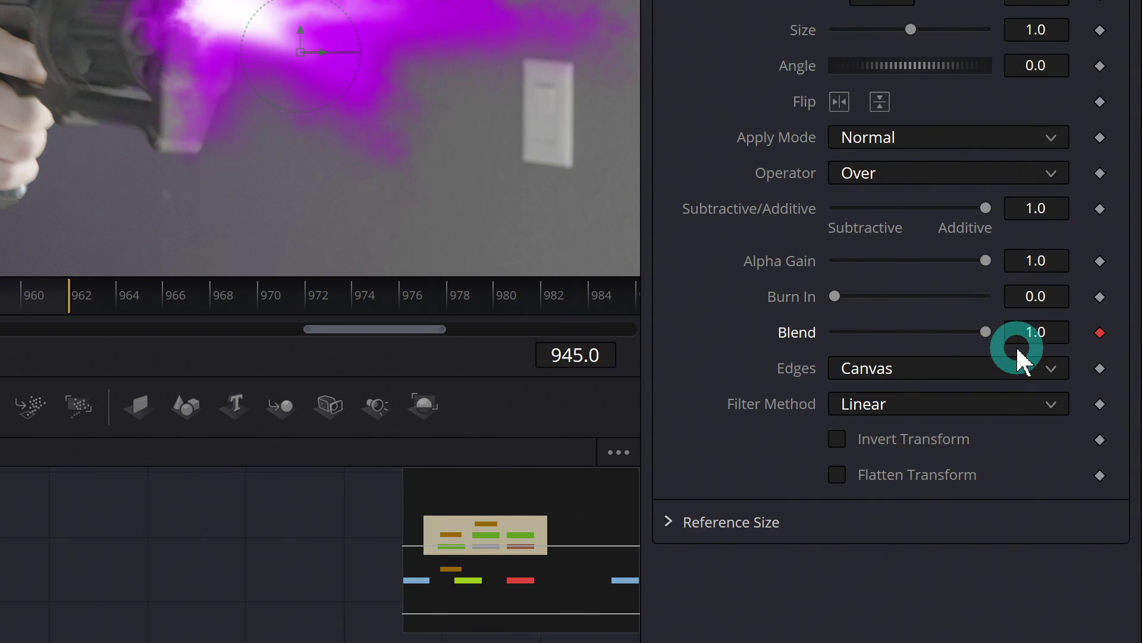
key("Left")
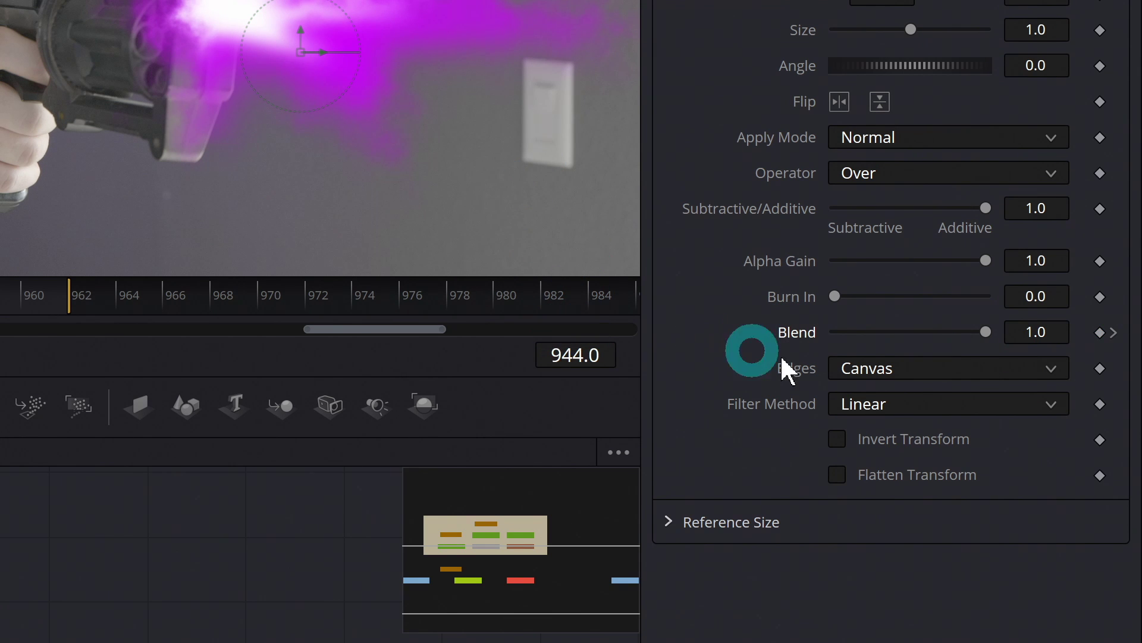
left_click_drag(986, 332, 473, 351)
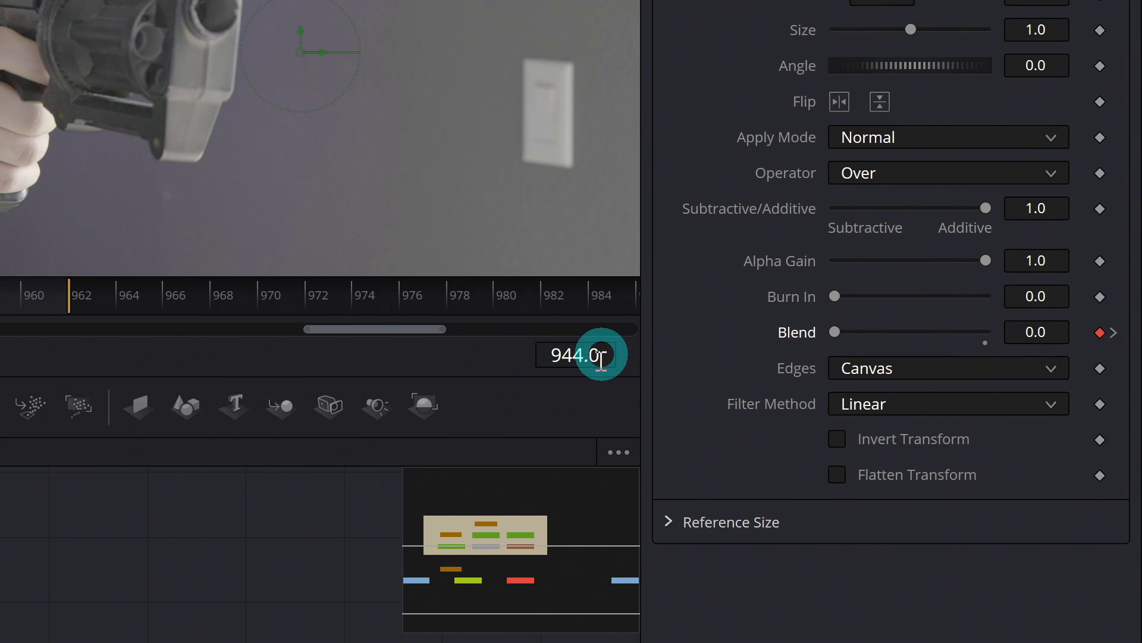
key("Right")
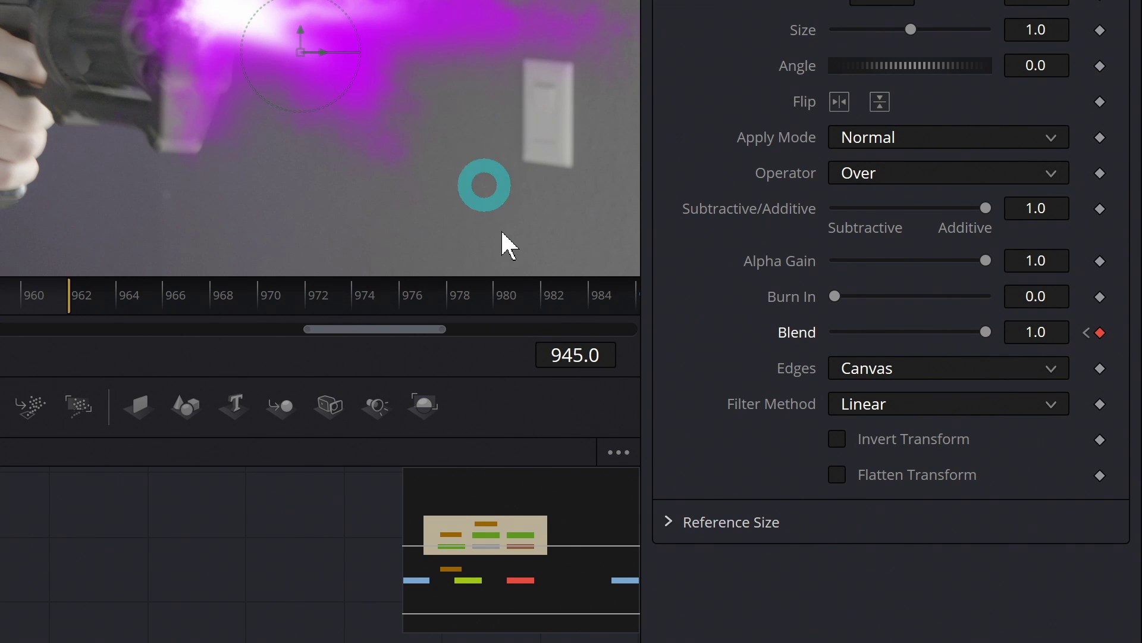
key("Right")
left_click_drag(986, 332, 64, 305)
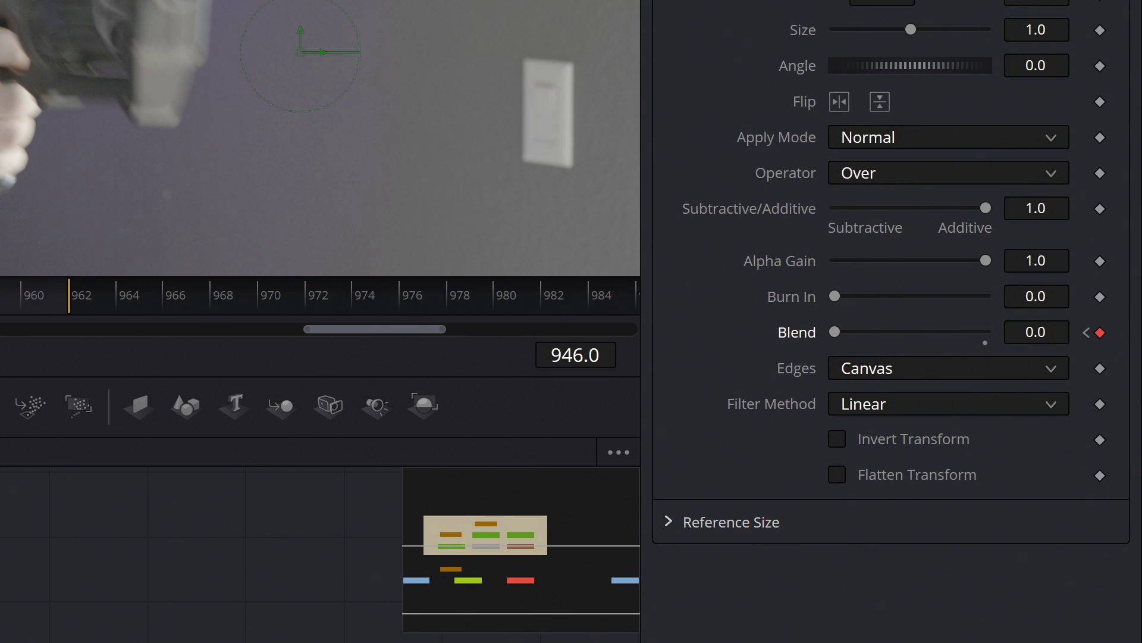
- Step back and forth through the frames around 945 and play the shot to check the flash timing
key("Left")
key("Left")
key("Left")
key("Right")
key("Right")
key("Right")
key("Right")
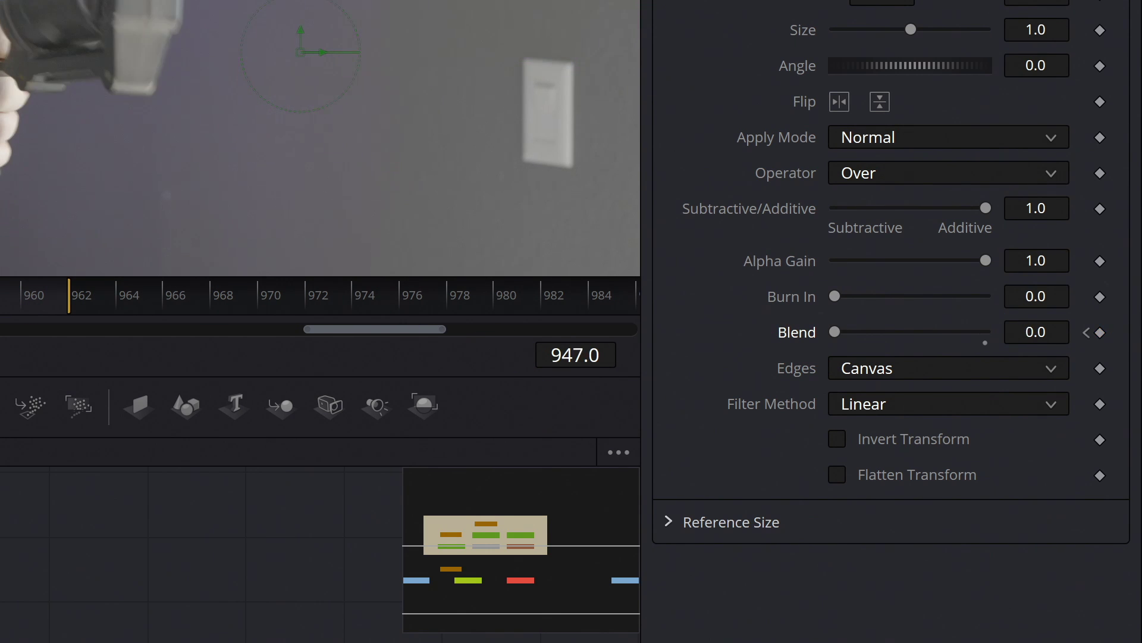
key("Left")
key("Left")
key("Left")
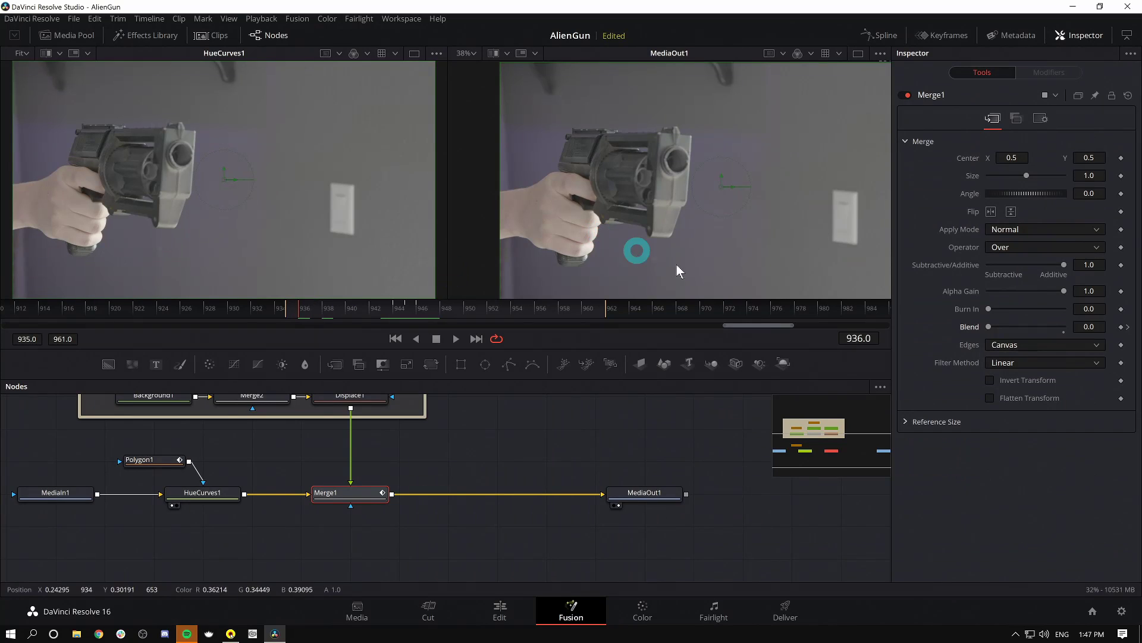
key("space")
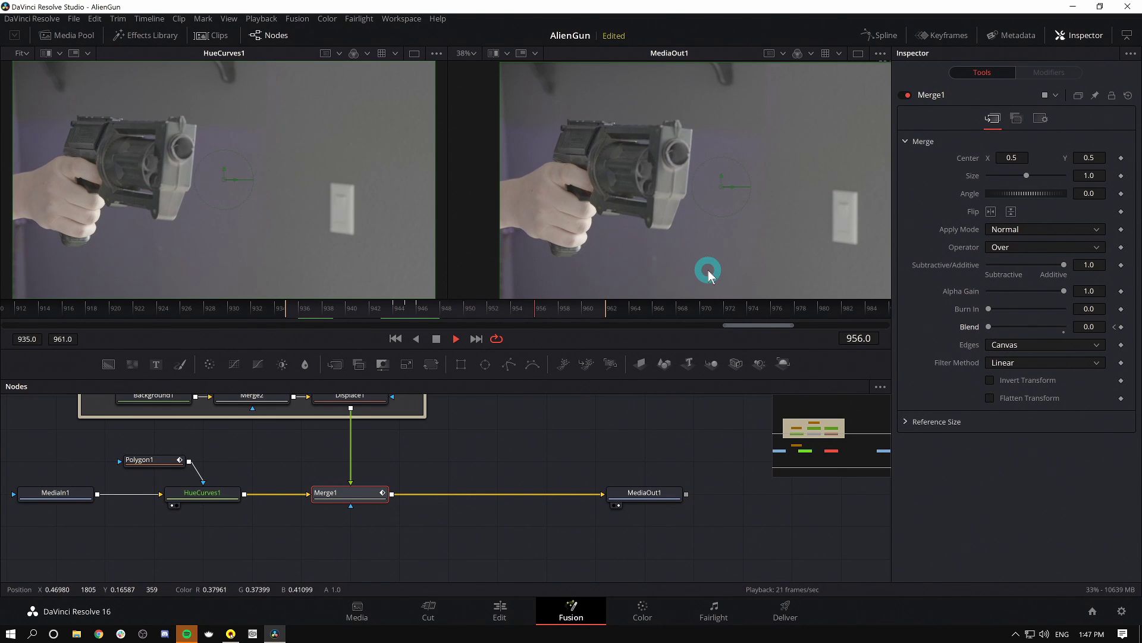
- Return to frame 945 and examine the gun body beside the flash up close in the MediaOut1 viewer
left_click(411, 308)
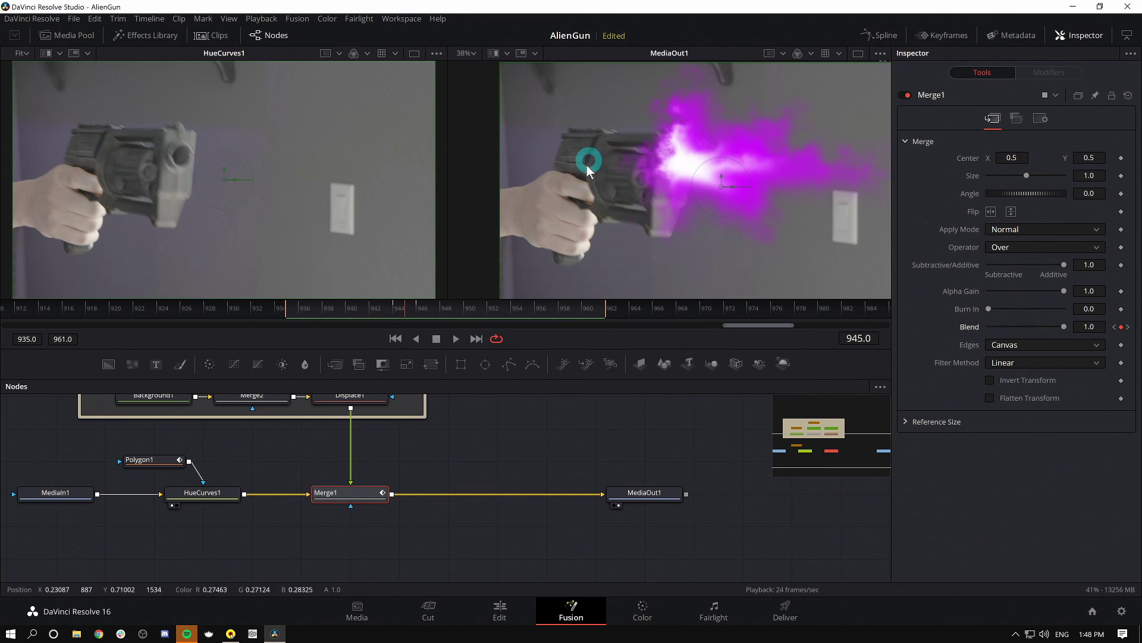
scroll(581, 143, "up", 5)
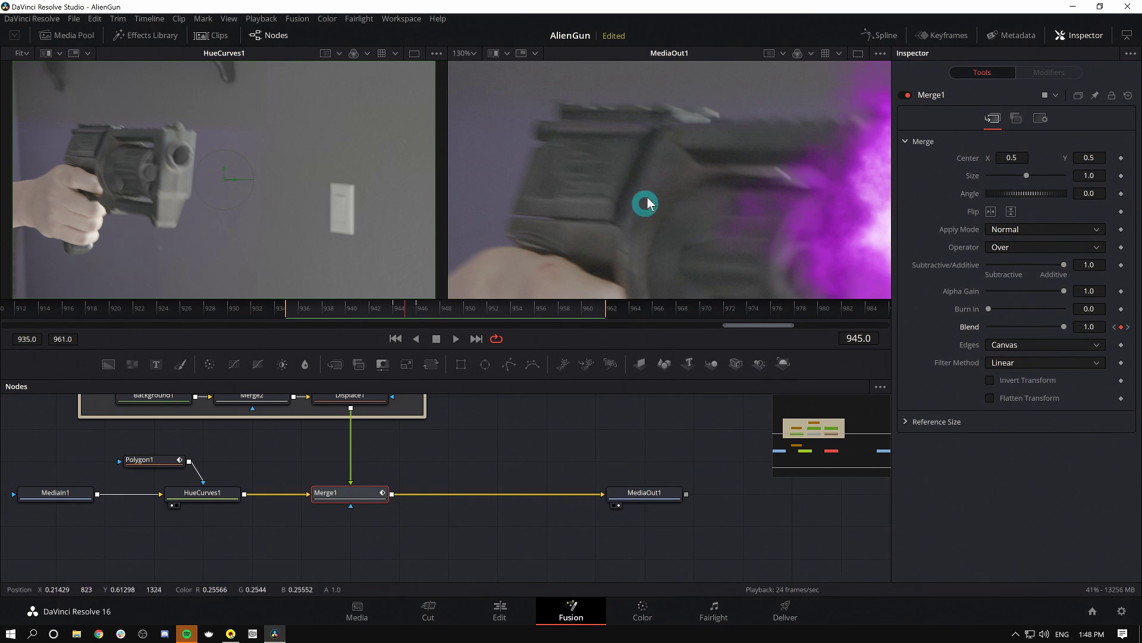
scroll(646, 207, "down", 5)
left_click_drag(740, 215, 641, 184)
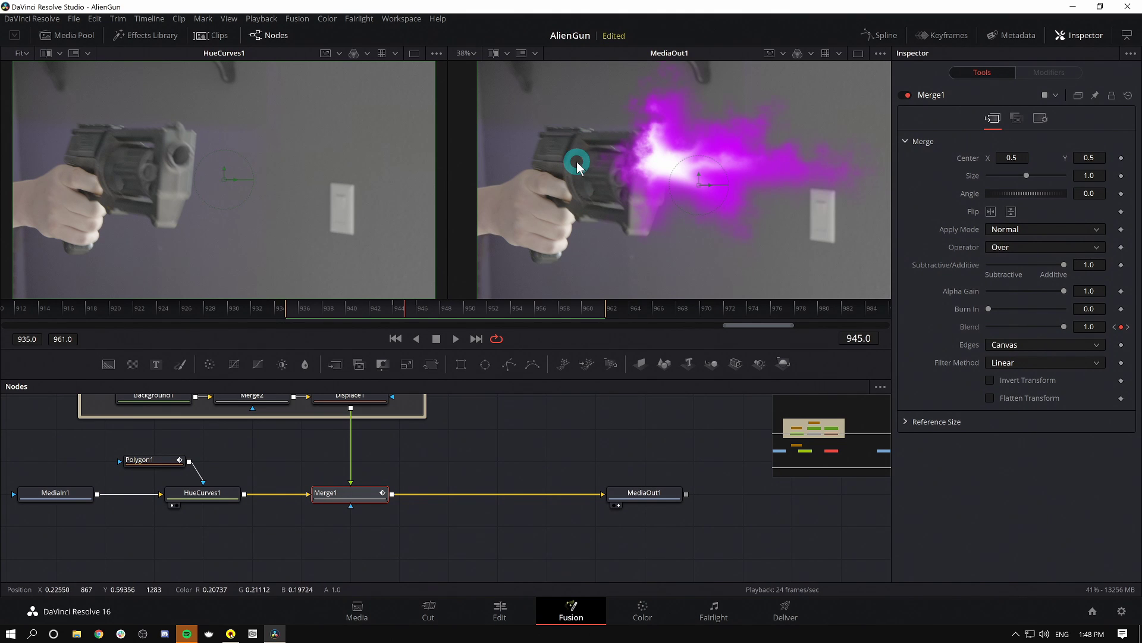
scroll(572, 156, "up", 3)
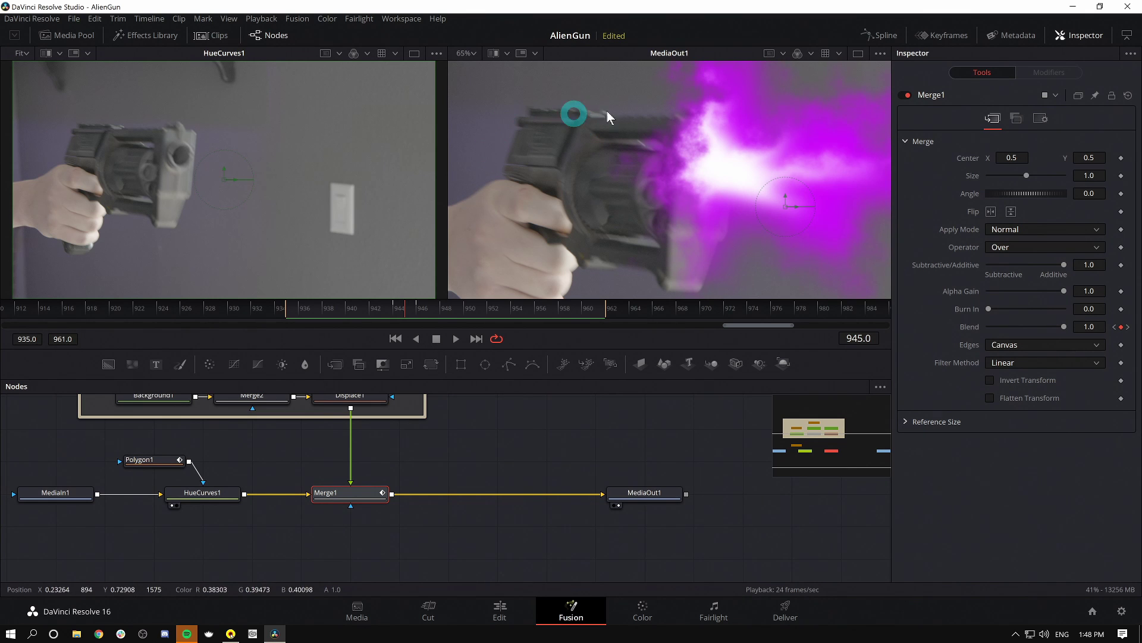
- Add a Paint node right of Merge1, feed it from HueCurves1's output and show it in the first viewer
left_click(512, 429)
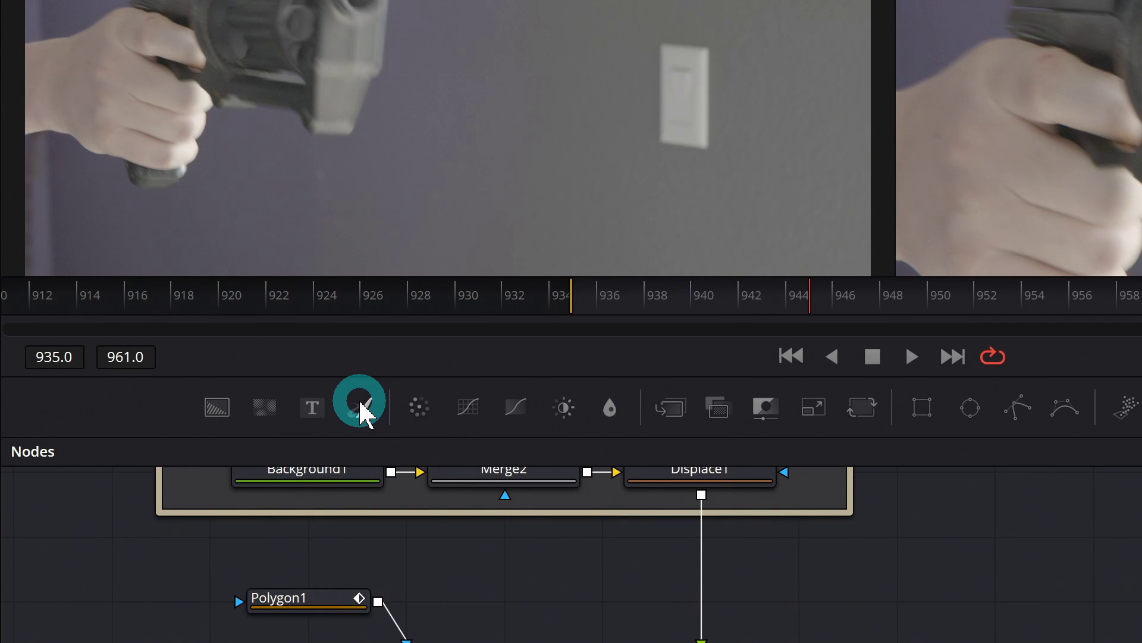
mouse_move(364, 407)
left_mouse_down()
mouse_move(833, 497)
mouse_move(986, 595)
left_mouse_up()
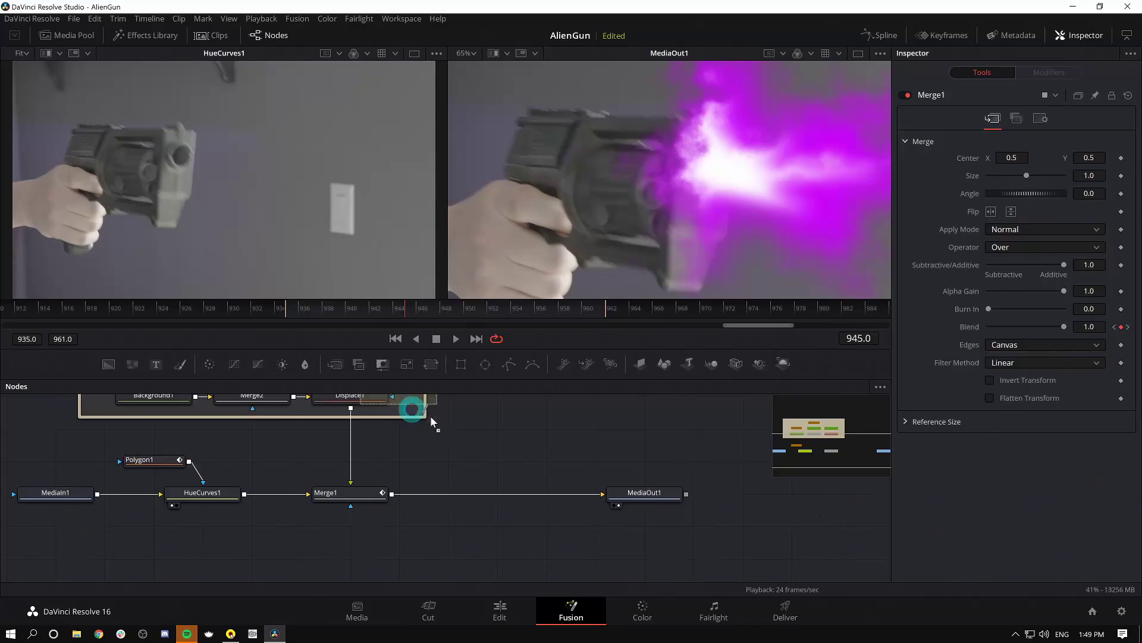
left_click_drag(493, 457, 494, 458)
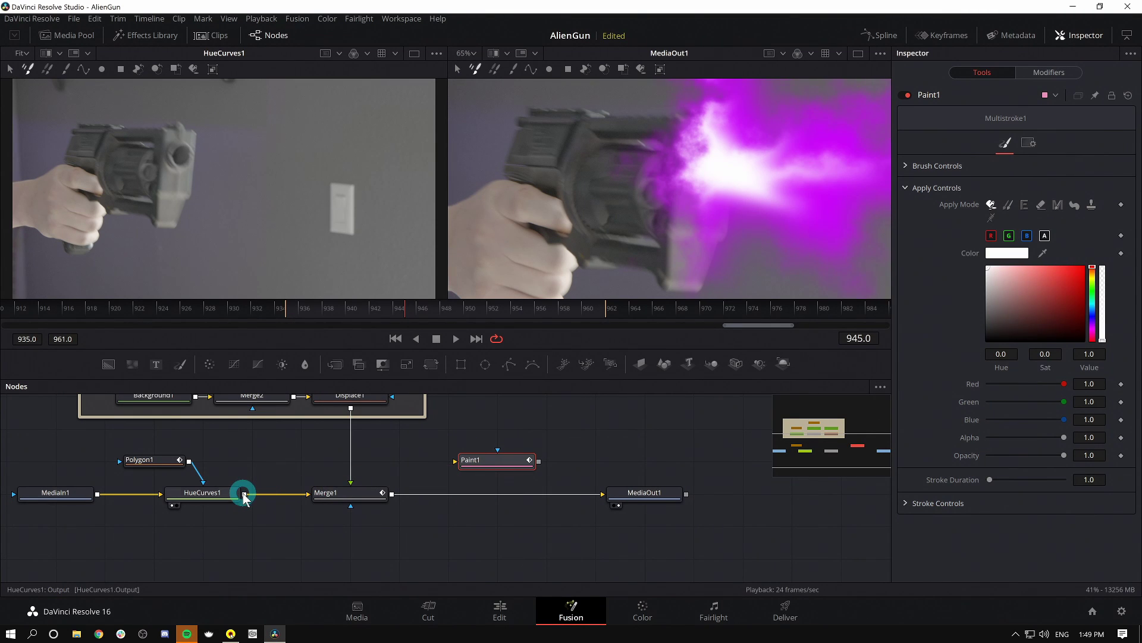
mouse_move(245, 495)
left_mouse_down()
mouse_move(258, 466)
mouse_move(566, 382)
mouse_move(457, 450)
mouse_move(457, 465)
mouse_move(498, 493)
left_mouse_up()
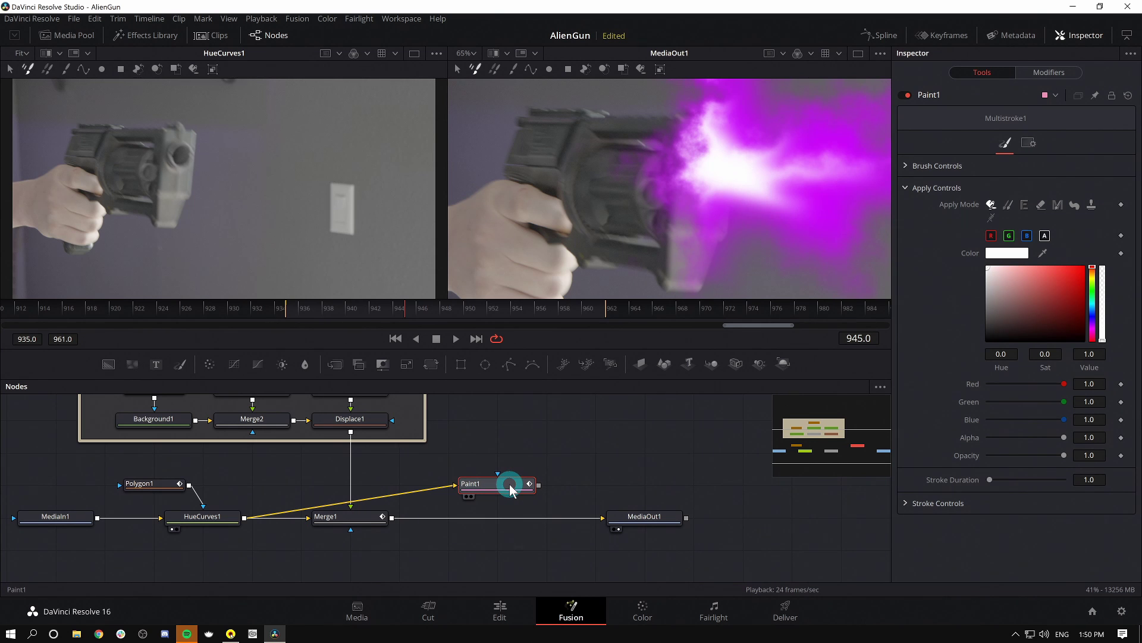
key("1")
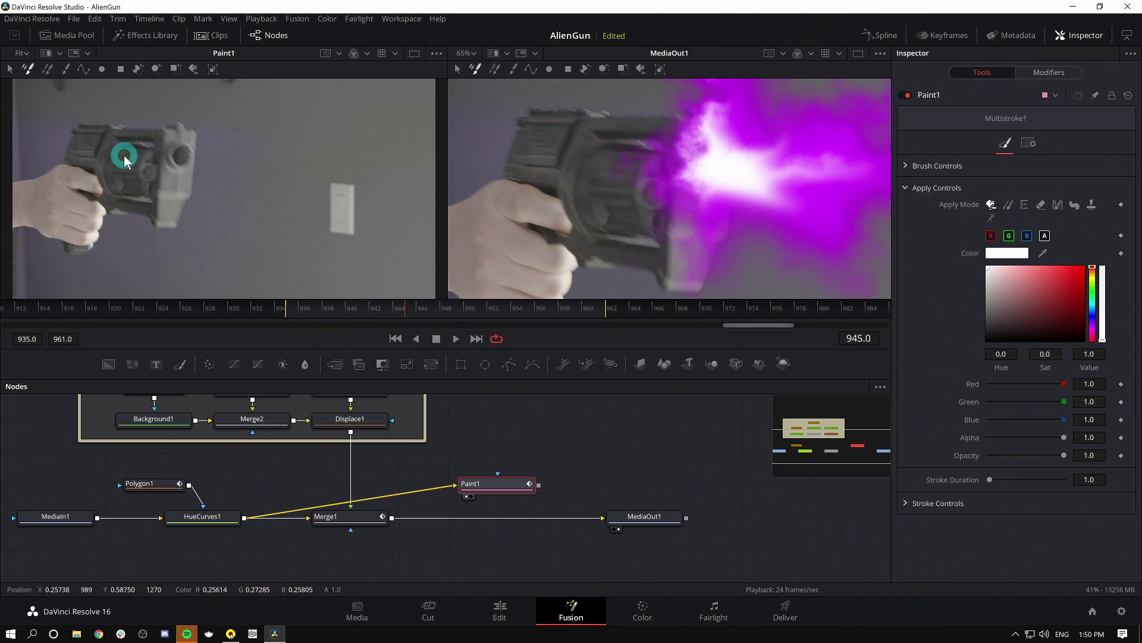
- Set Paint1's apply mode to Clone and choose the single Stroke brush
scroll(94, 155, "up", 3)
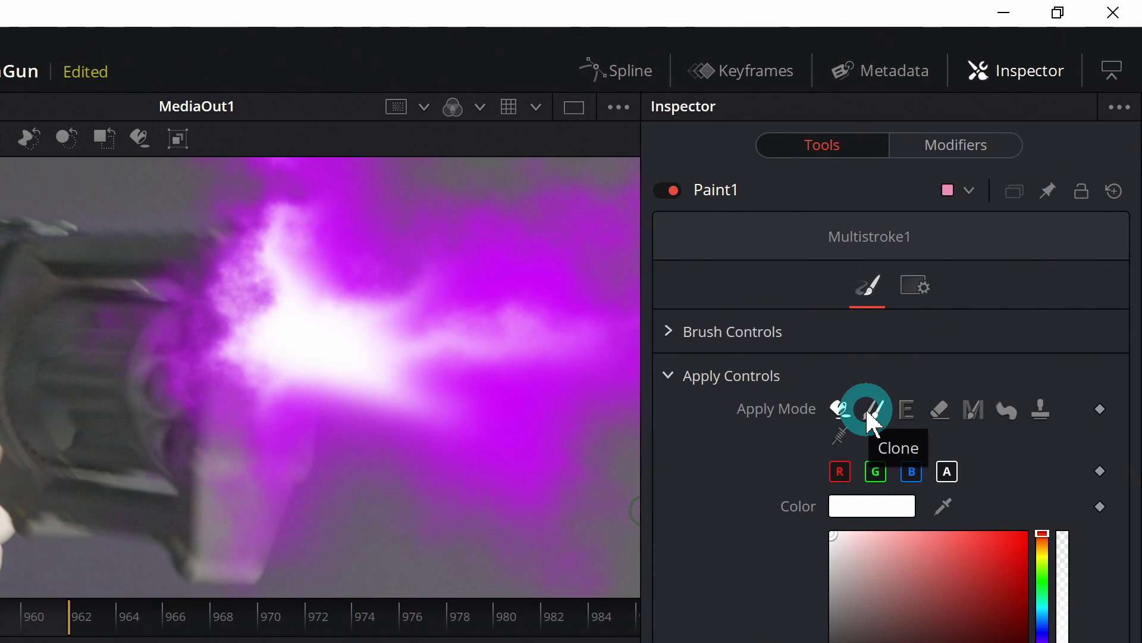
left_click(868, 412)
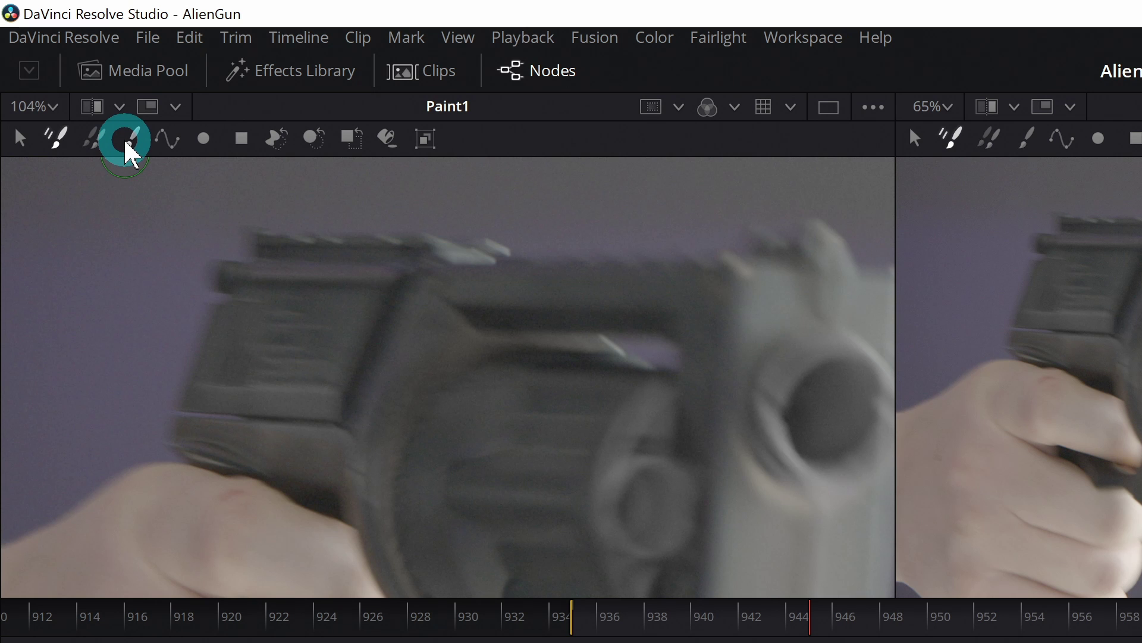
left_click(64, 70)
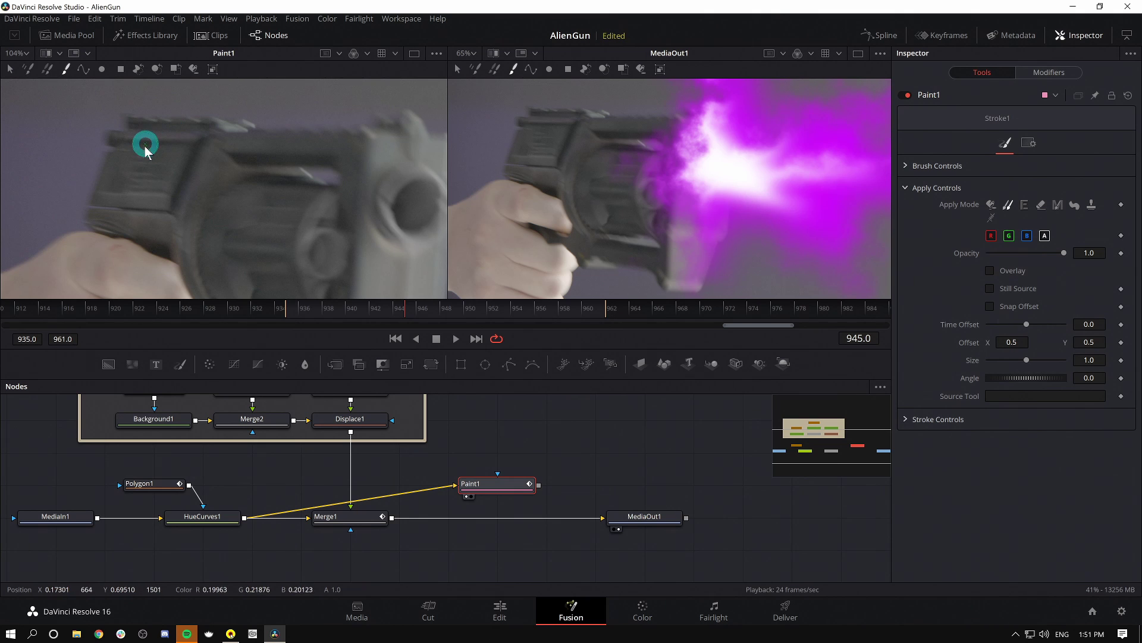
- Clone nearby background and frame detail over the gun's rear top rail and rear body on frame 945
scroll(112, 146, "up", 3)
scroll(123, 146, "down", 2)
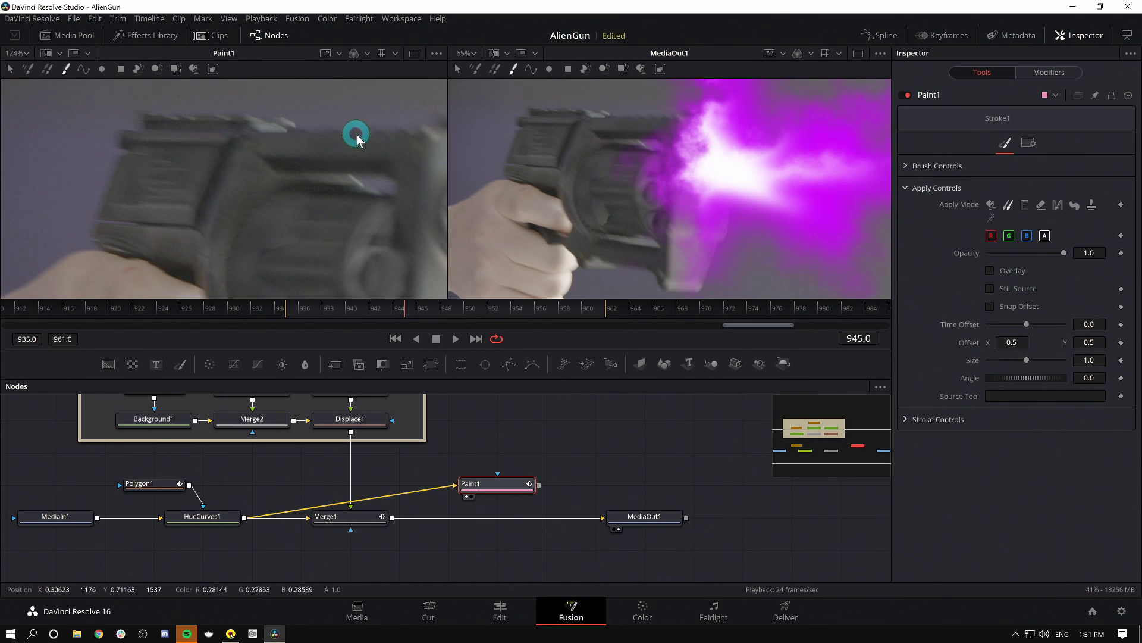
mouse_move(361, 136)
left_mouse_down()
mouse_move(352, 190)
mouse_move(240, 114)
mouse_move(240, 133)
mouse_move(355, 139)
mouse_move(350, 128)
mouse_move(218, 147)
left_mouse_up()
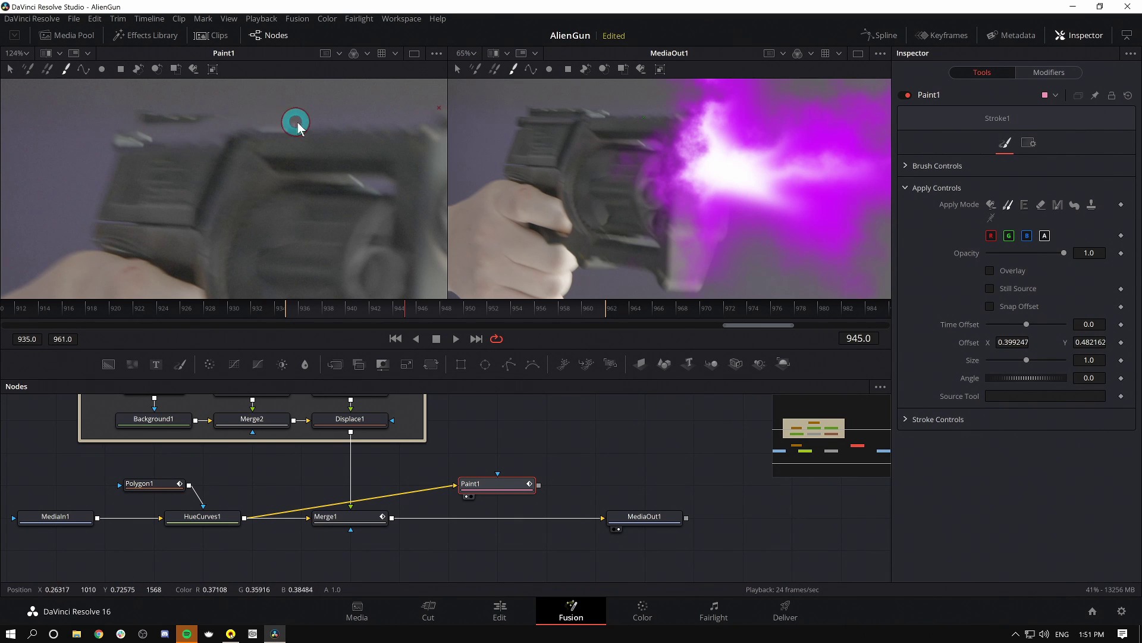
left_click_drag(211, 118, 128, 117)
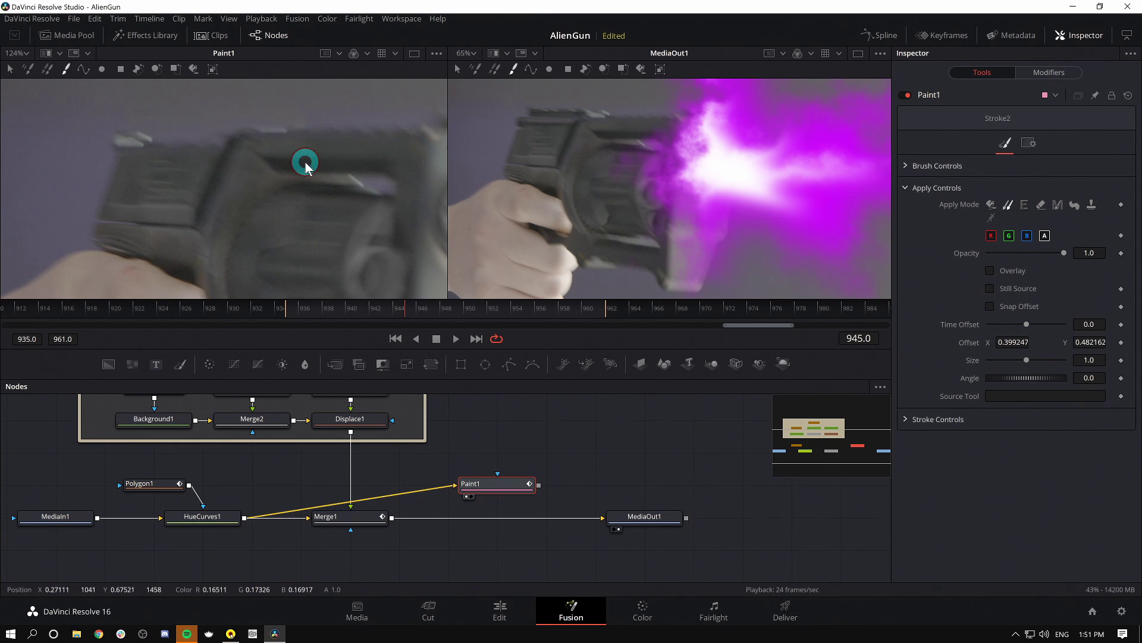
mouse_move(285, 161)
left_mouse_down()
mouse_move(378, 158)
mouse_move(215, 166)
left_mouse_up()
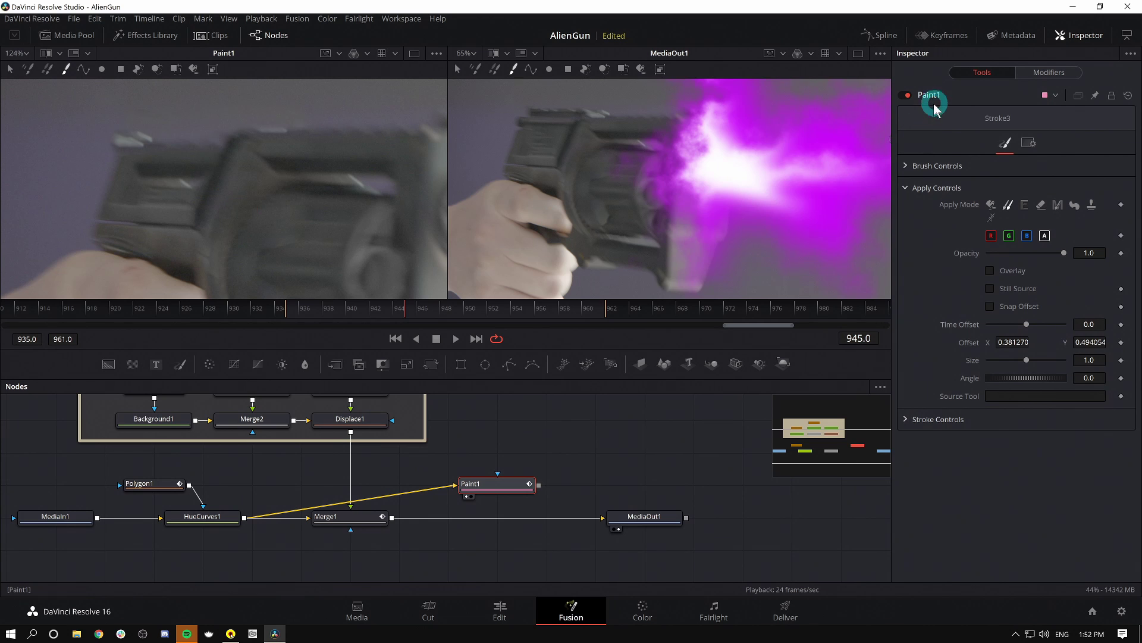
- Toggle Paint1 off and on to compare the cloned gun with the original
left_click(908, 96)
left_click(908, 96)
left_click(908, 95)
left_click(908, 96)
left_click(908, 96)
left_click(908, 95)
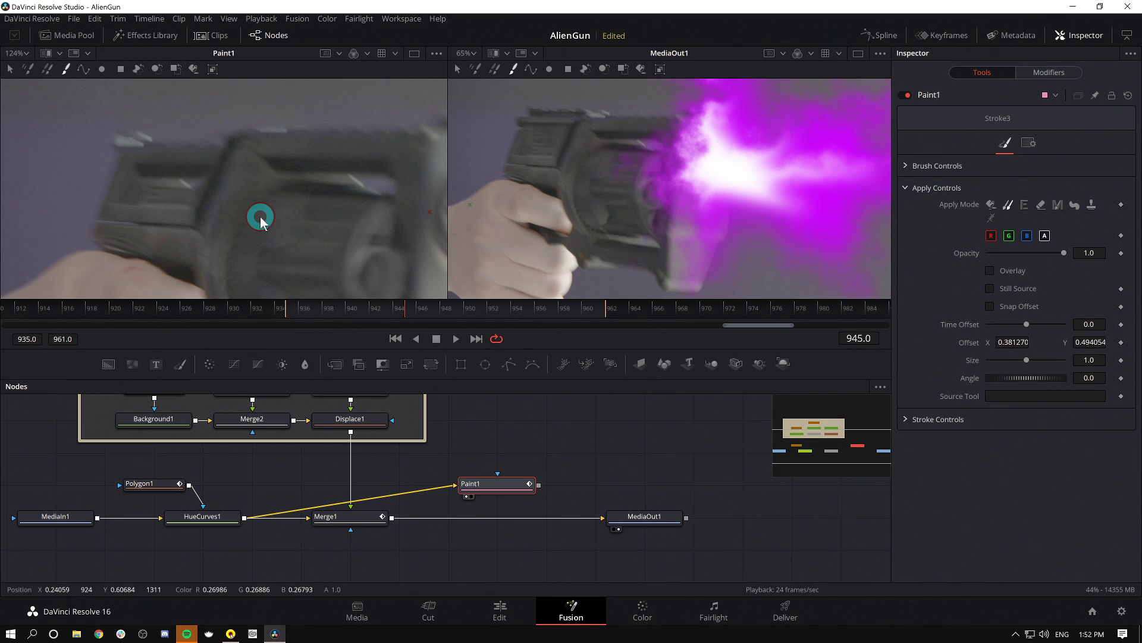
- Clone texture from the front of the cylinder over the rear of the cylinder area and deselect Paint1
left_click(331, 258, "alt")
mouse_move(196, 183)
left_mouse_down()
mouse_move(197, 215)
mouse_move(249, 210)
mouse_move(275, 221)
left_mouse_up()
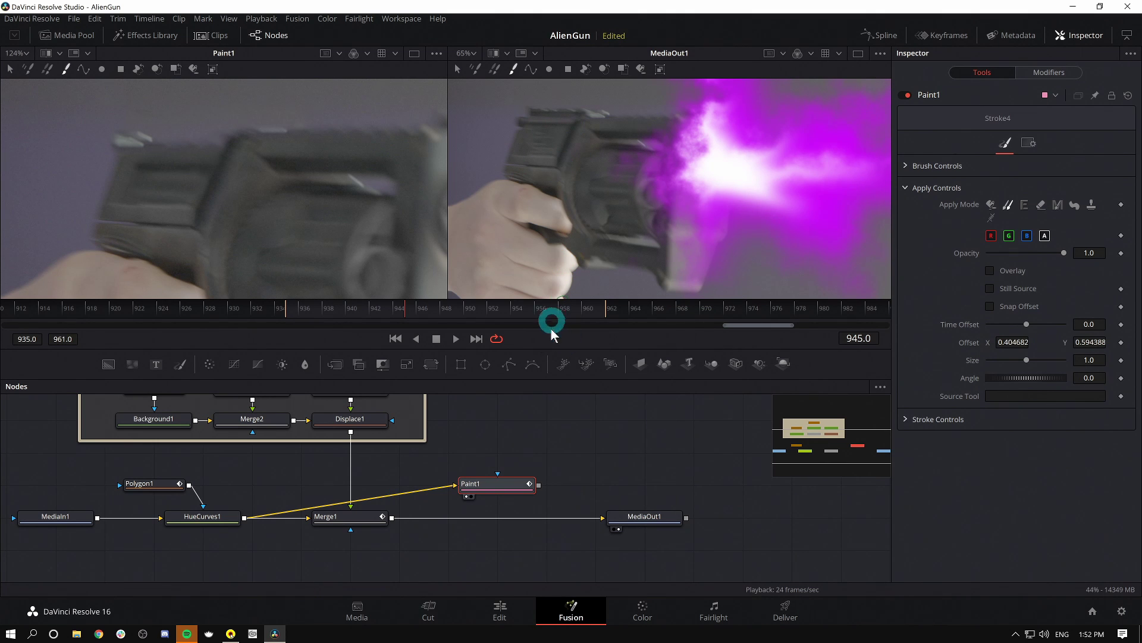
left_click(488, 428)
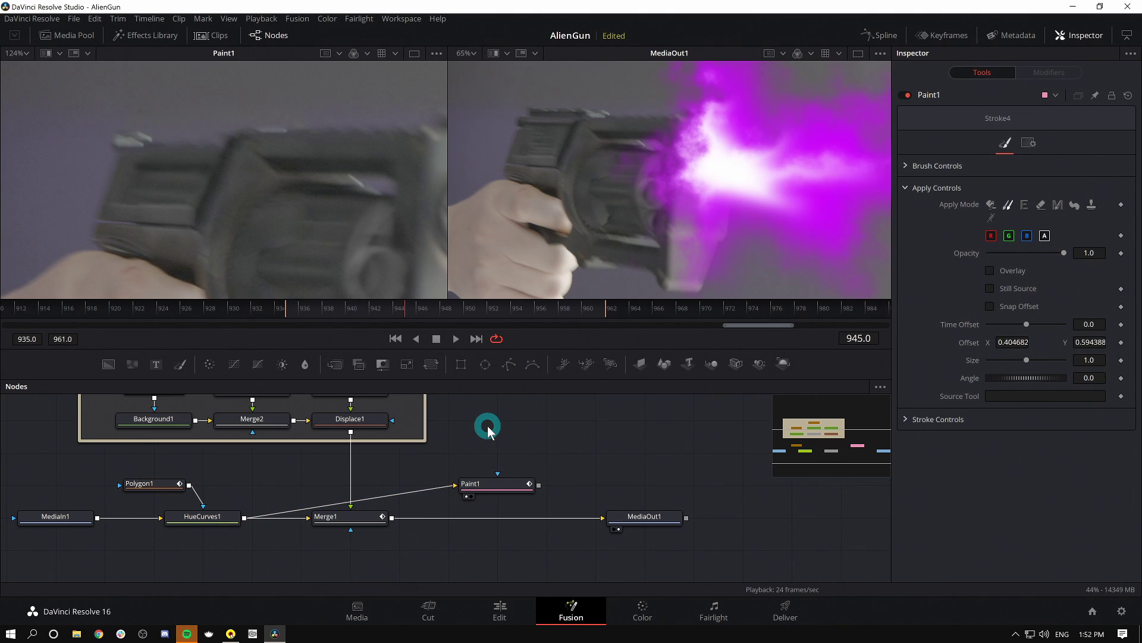
- Add a Matte Control node in the empty space above Paint1
key("shift+space")
type("und")
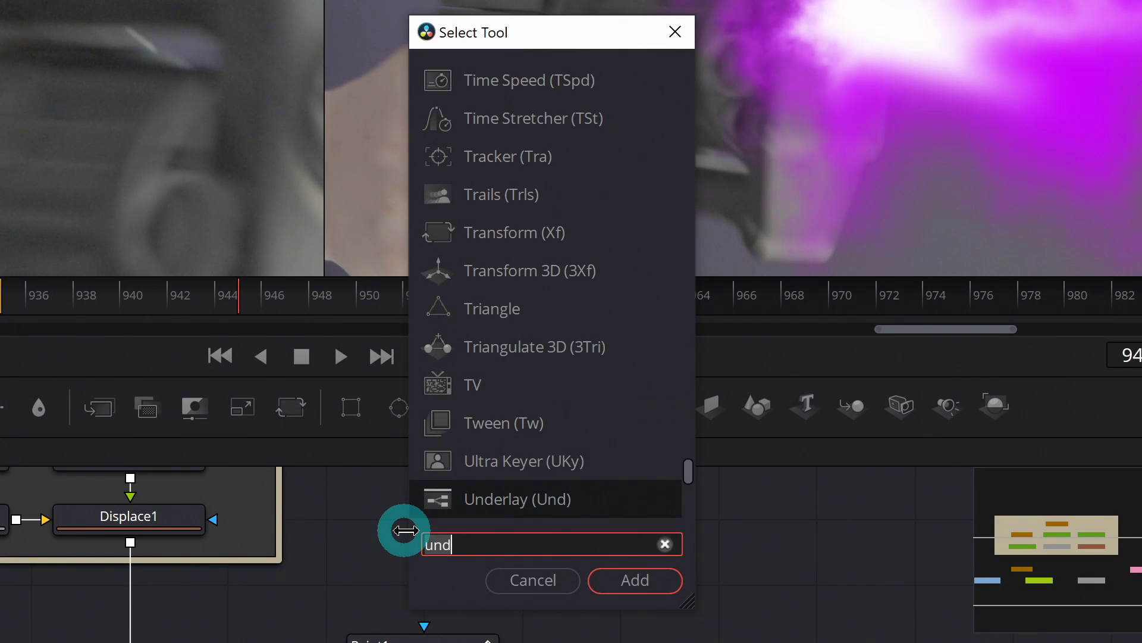
key("BackSpace")
key("BackSpace")
key("BackSpace")
type("matr")
key("BackSpace")
type("te")
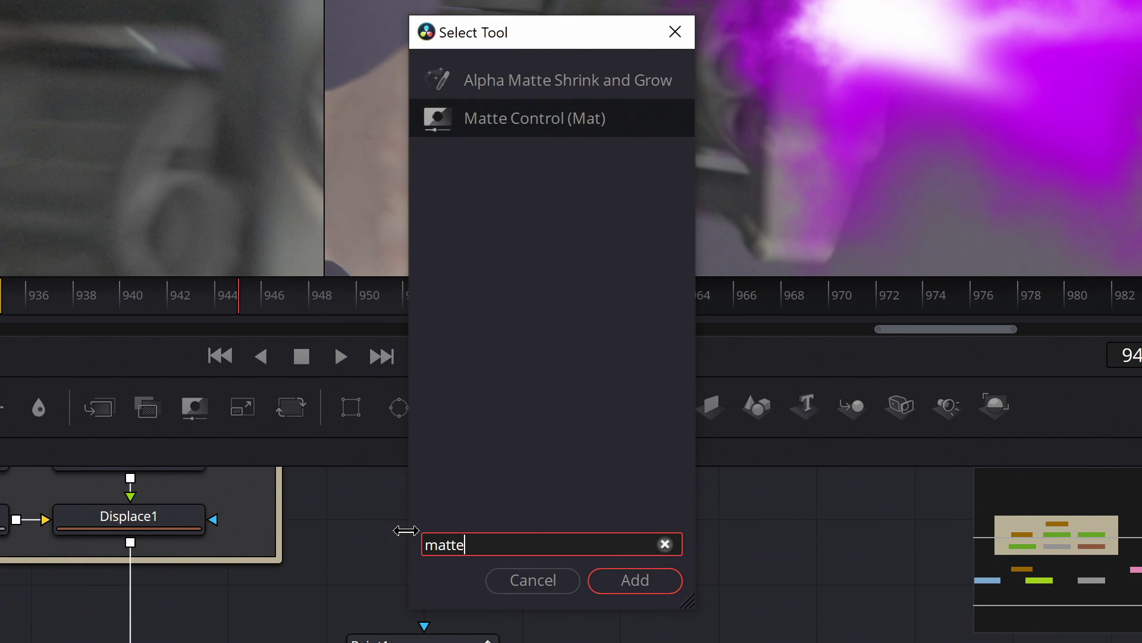
key("Return")
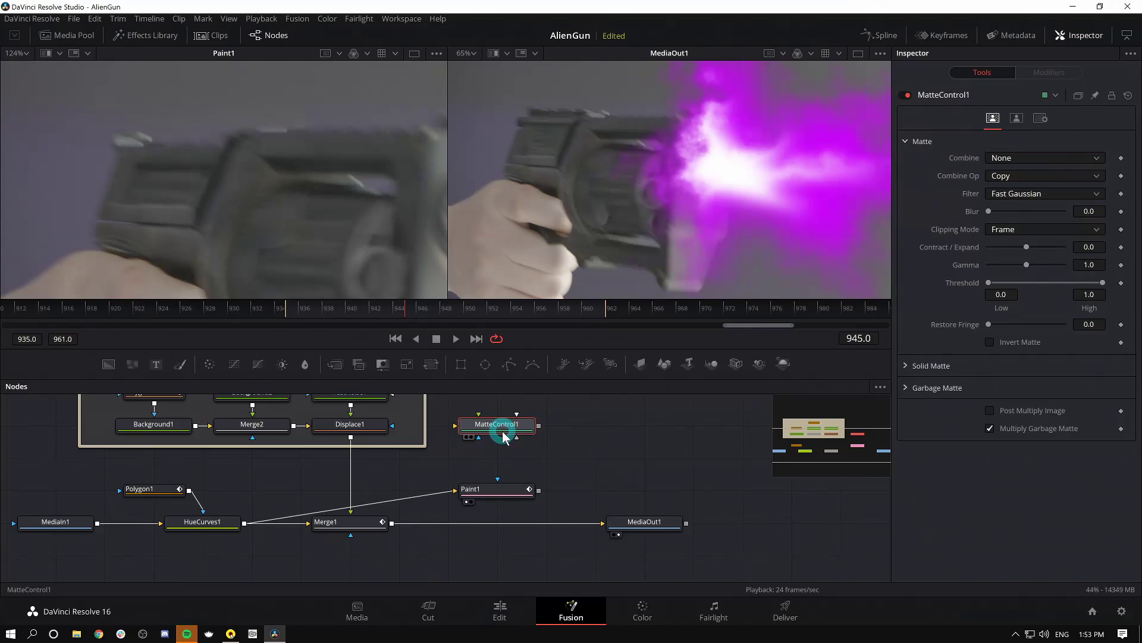
left_click(431, 573)
left_click_drag(502, 453, 507, 440)
left_click(492, 428)
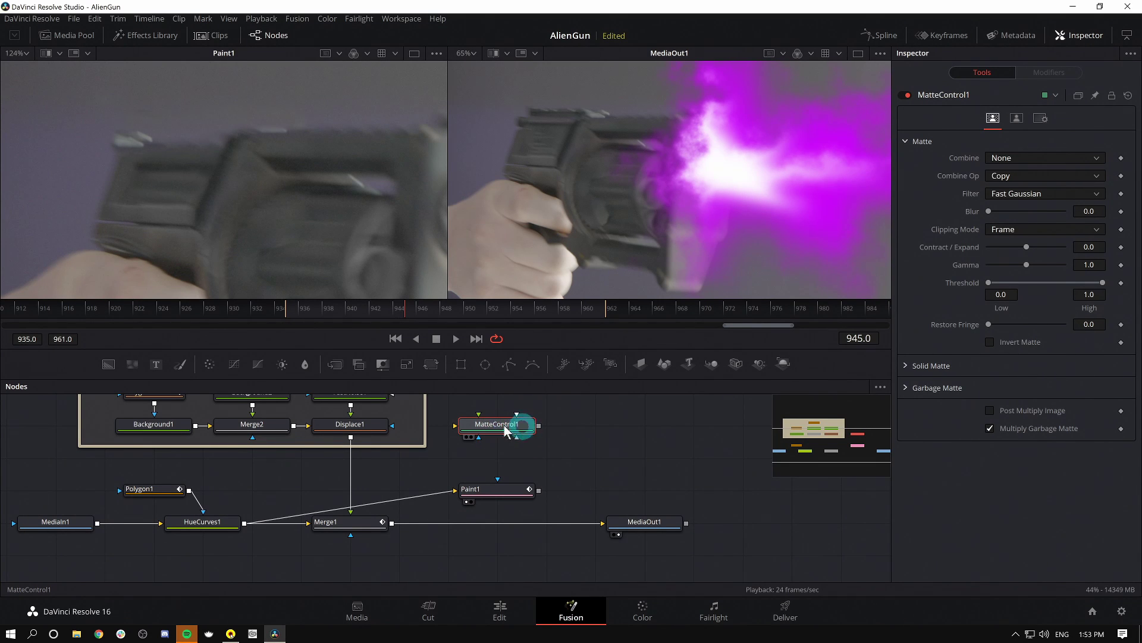
left_click(504, 417)
left_click(381, 498)
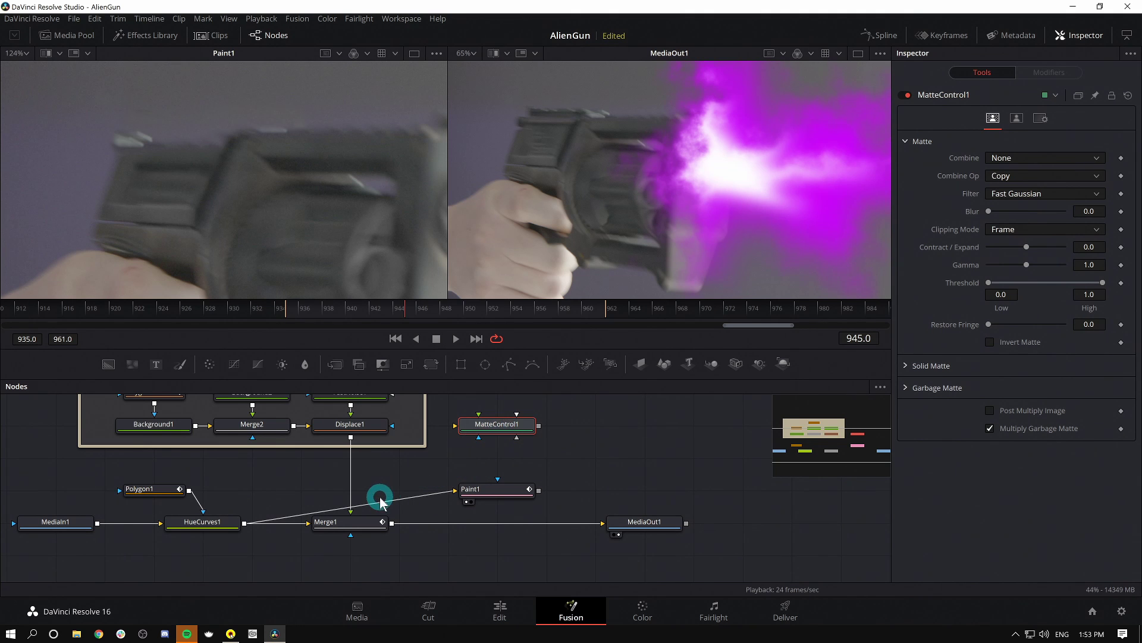
left_click(498, 435)
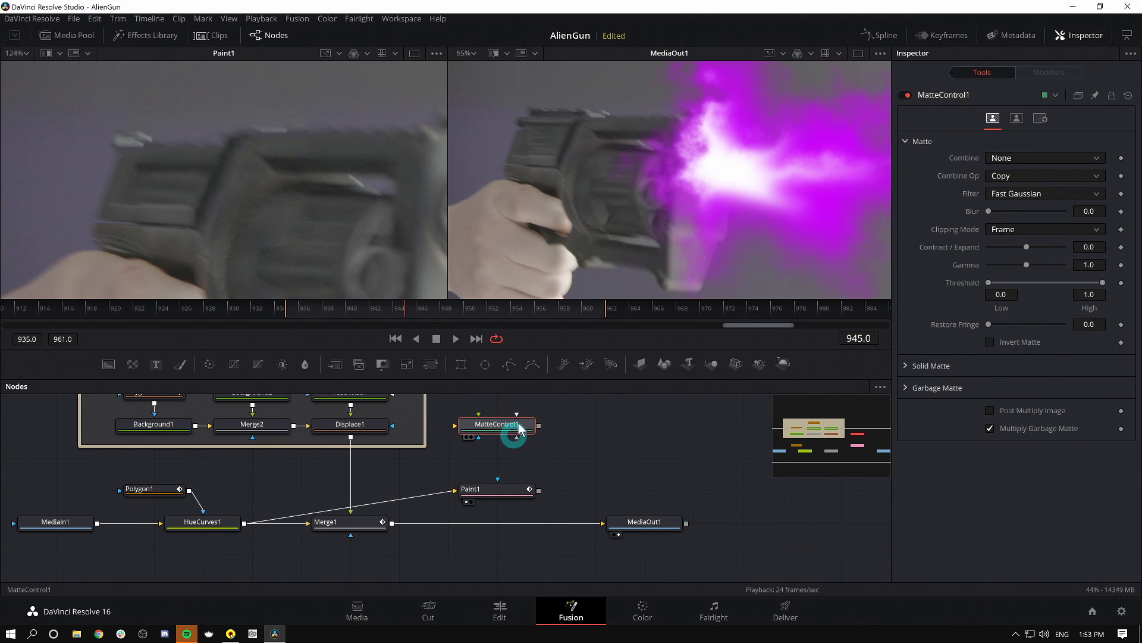
left_click(498, 438)
mouse_move(466, 463)
left_mouse_down()
mouse_move(288, 513)
mouse_move(466, 426)
mouse_move(570, 106)
left_mouse_up()
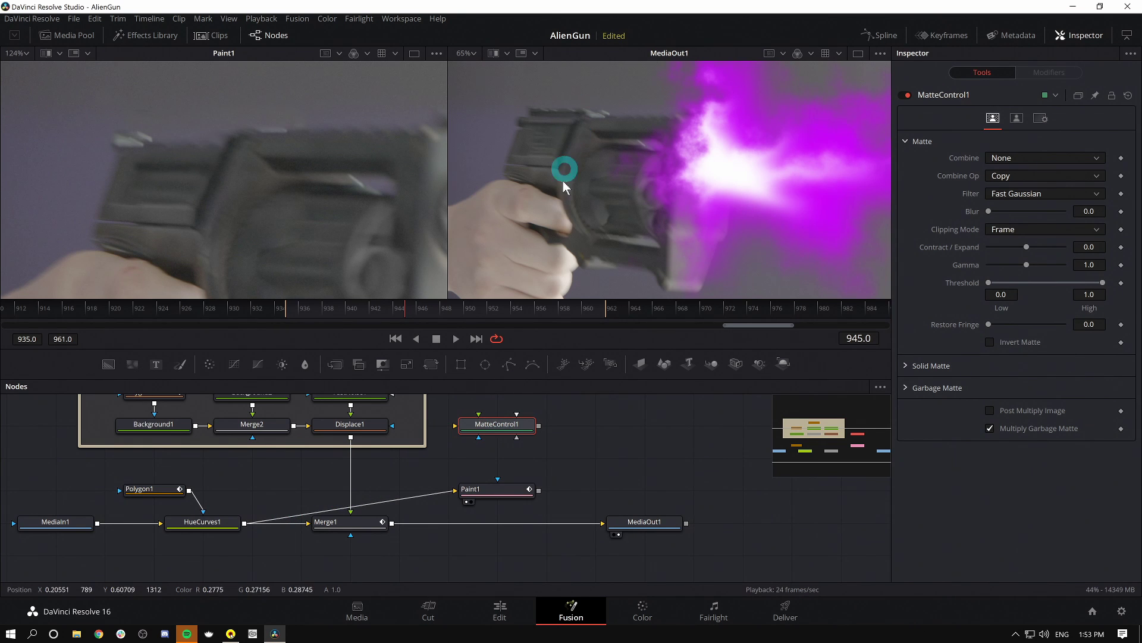
left_click(475, 419)
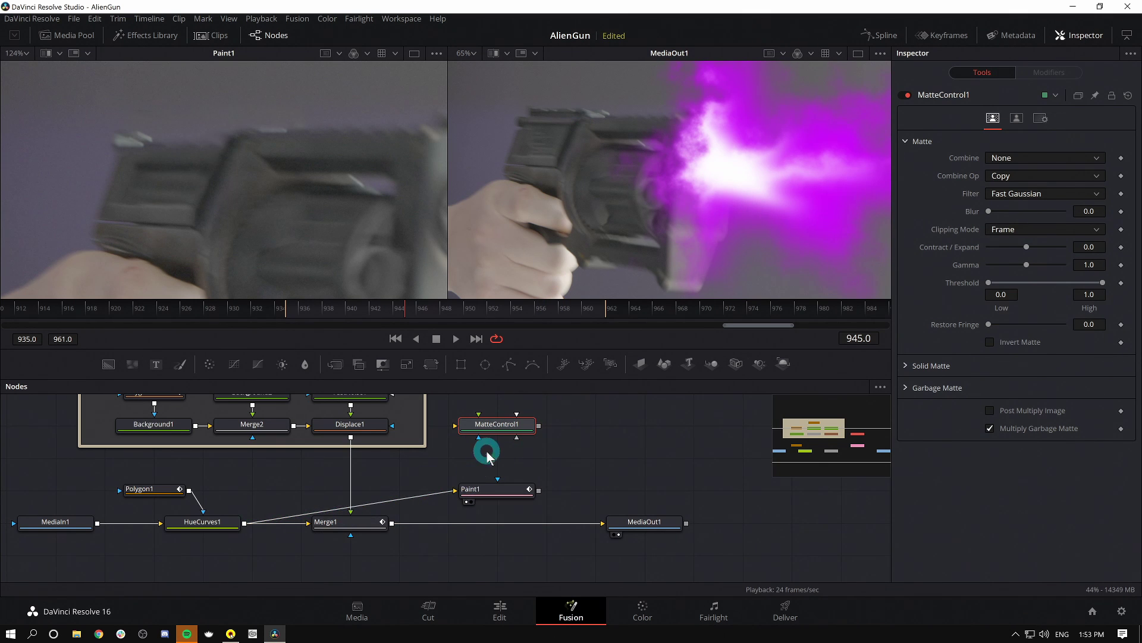
- Move MatteControl1 directly above Paint1 and set it to Combine Alpha with Post Multiply Image enabled
left_click_drag(500, 429, 499, 462)
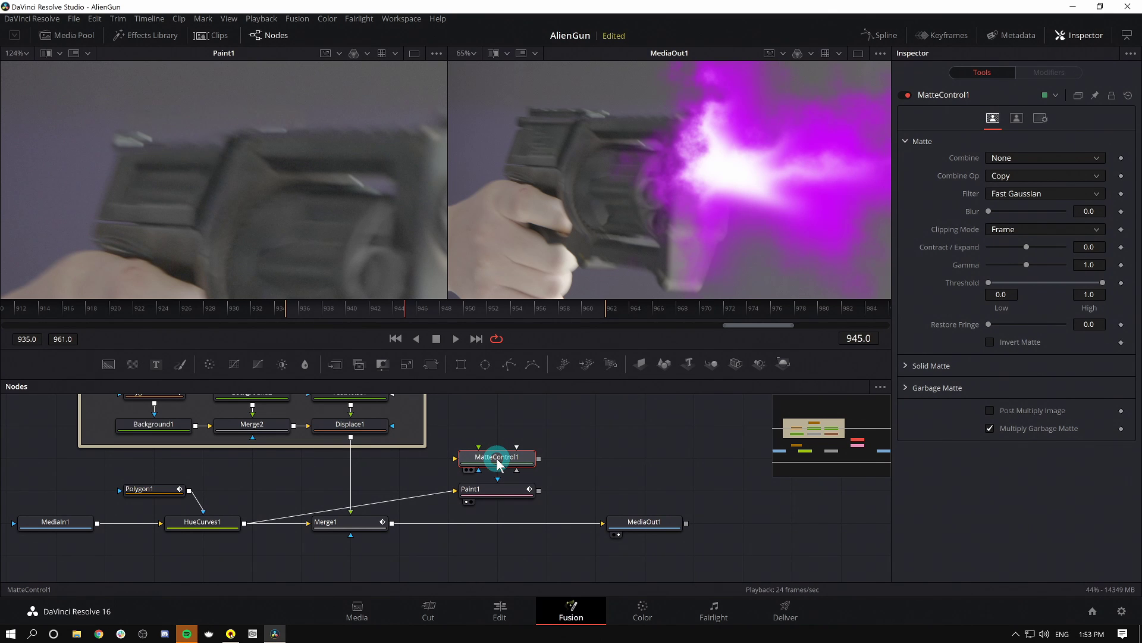
left_click(991, 410)
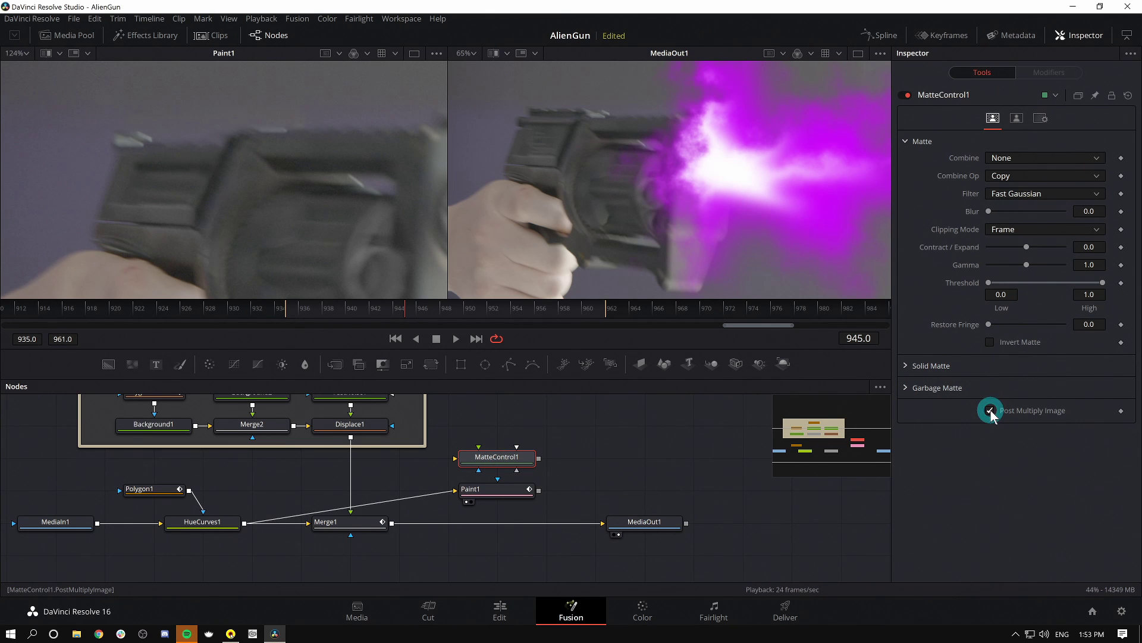
left_click(1001, 156)
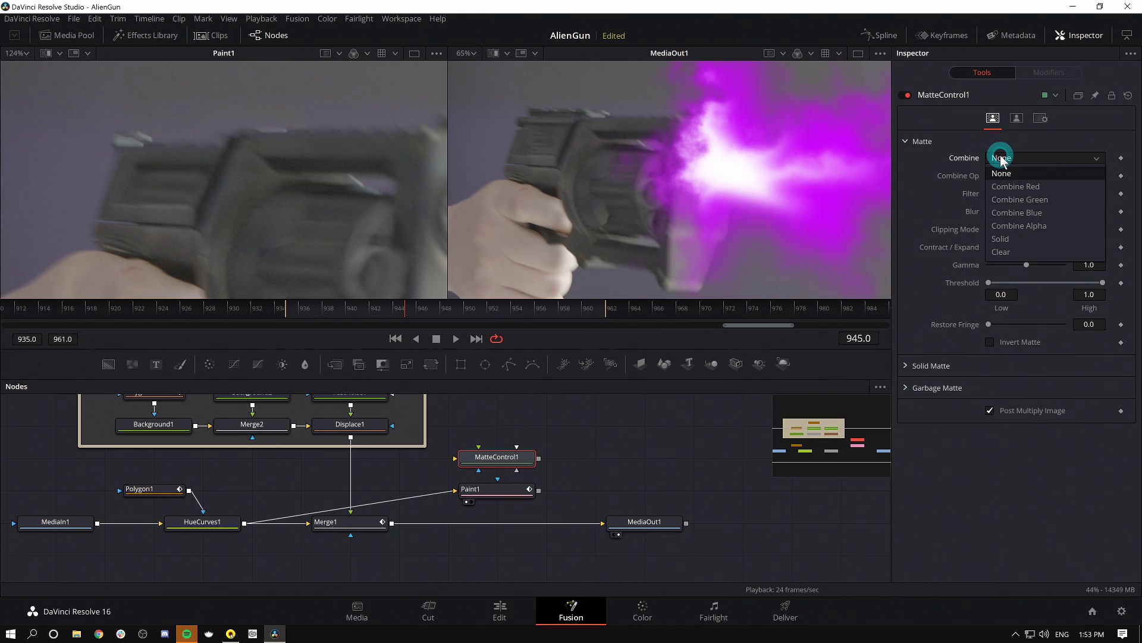
left_click(1012, 225)
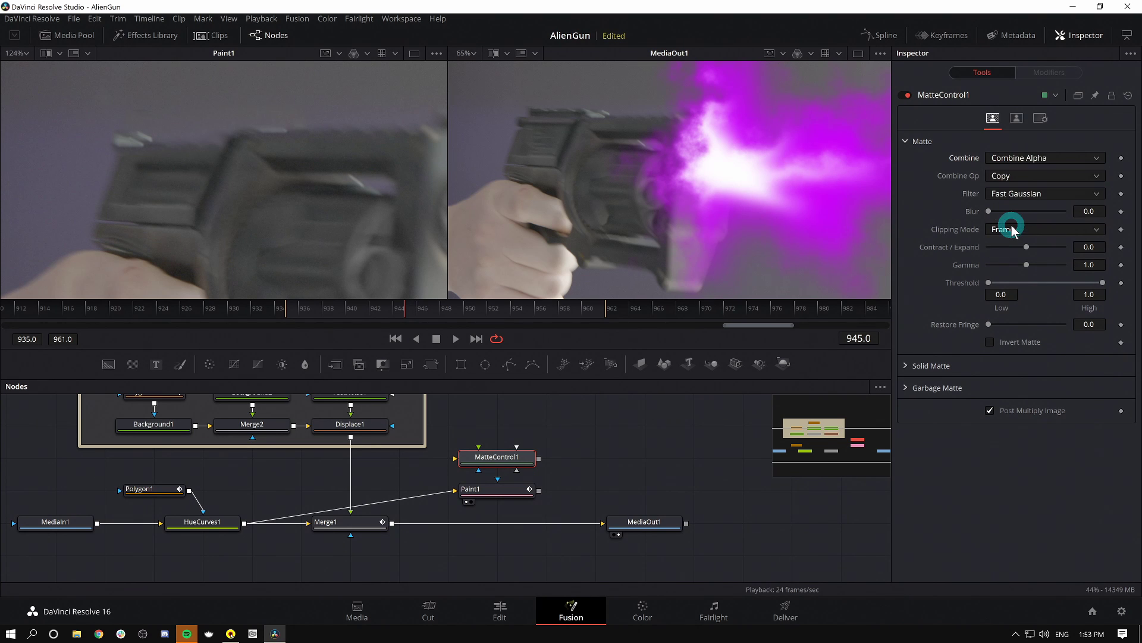
left_click(981, 436)
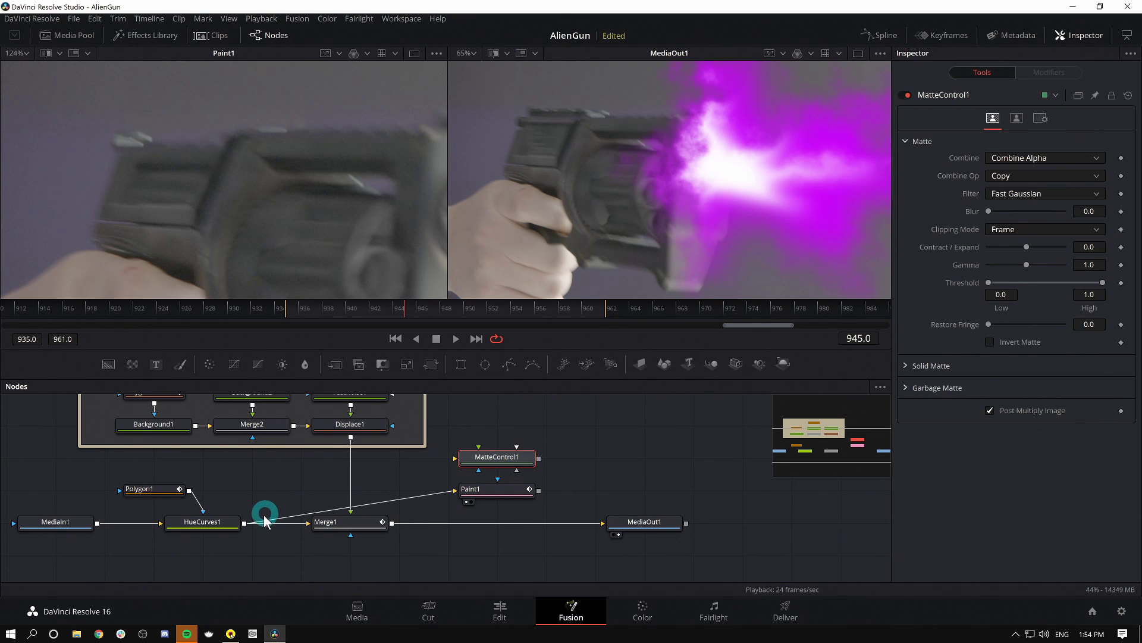
- Connect HueCurves1's output to MatteControl1 and show MatteControl1 in the first viewer
left_click_drag(244, 524, 482, 463)
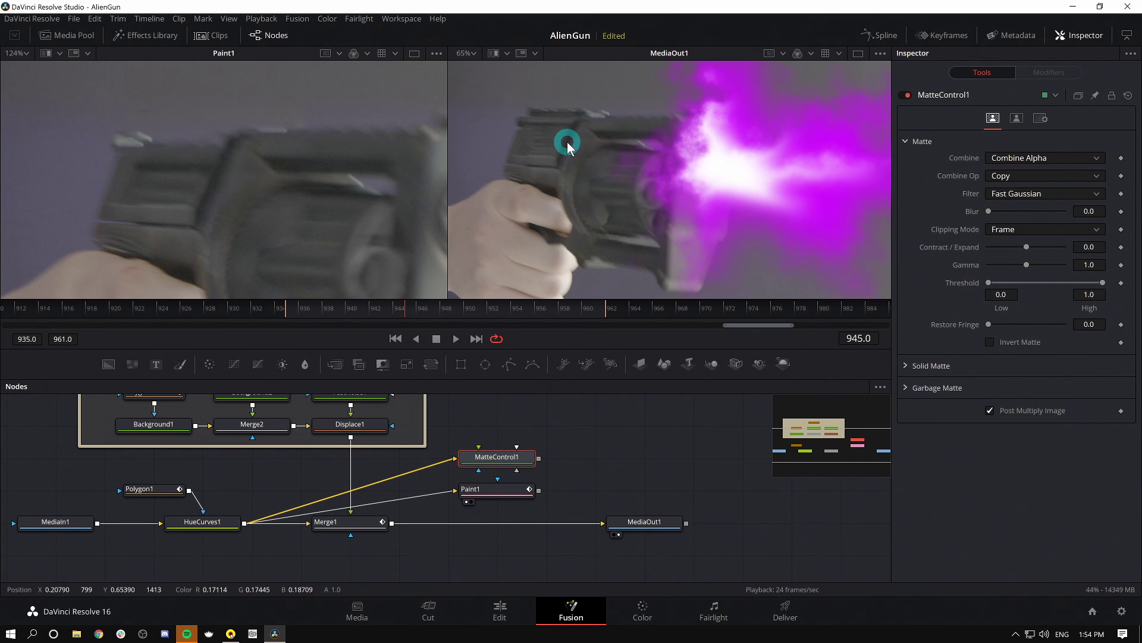
left_click(502, 461)
key("1")
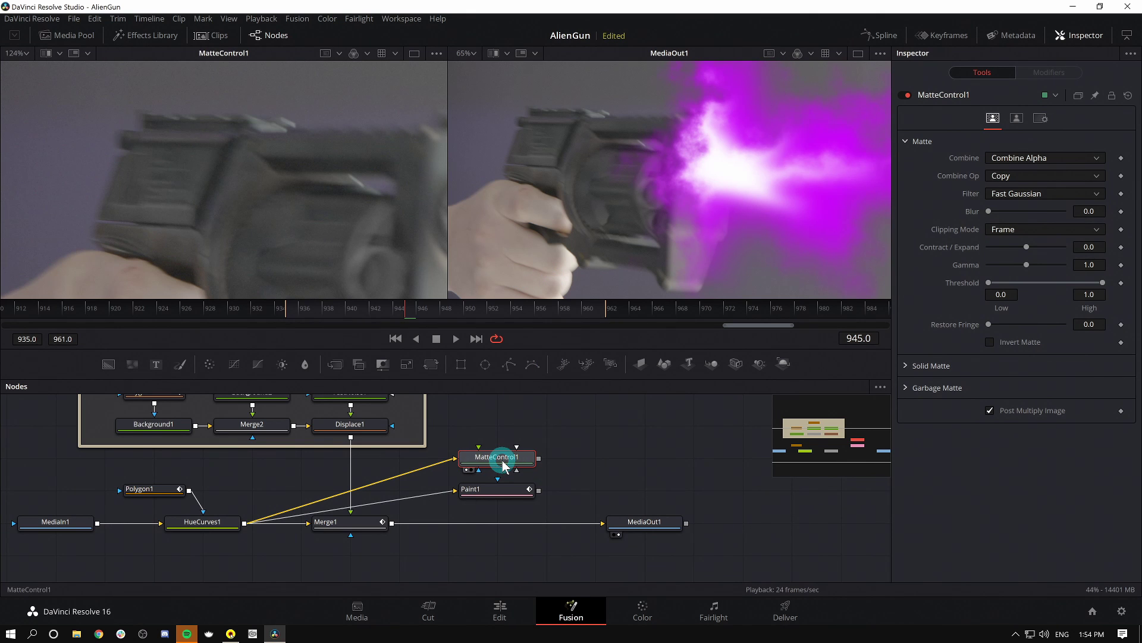
left_click(255, 160)
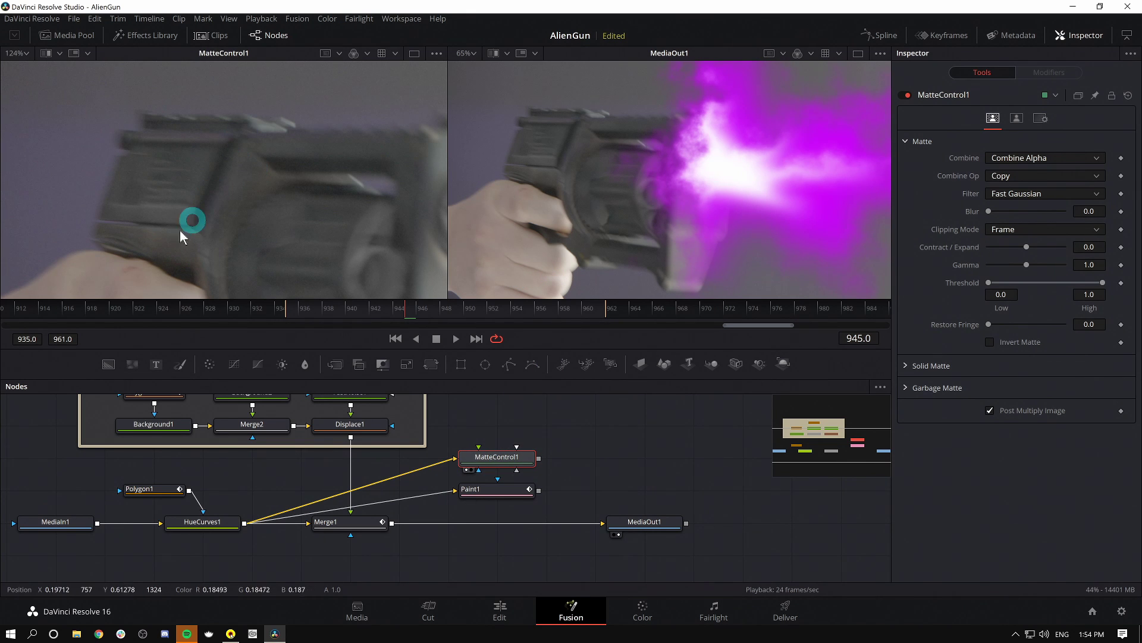
- Add a Polygon mask to MatteControl1 and draw a closed outline around the gun's rear body and rear top rail
left_click(509, 363)
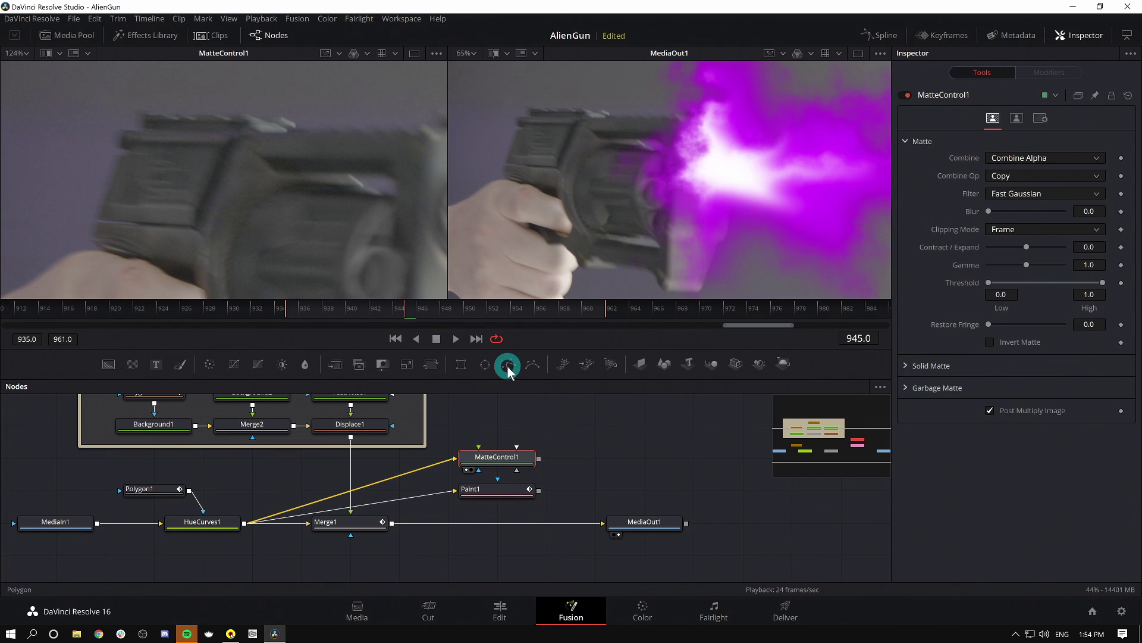
left_click(196, 227)
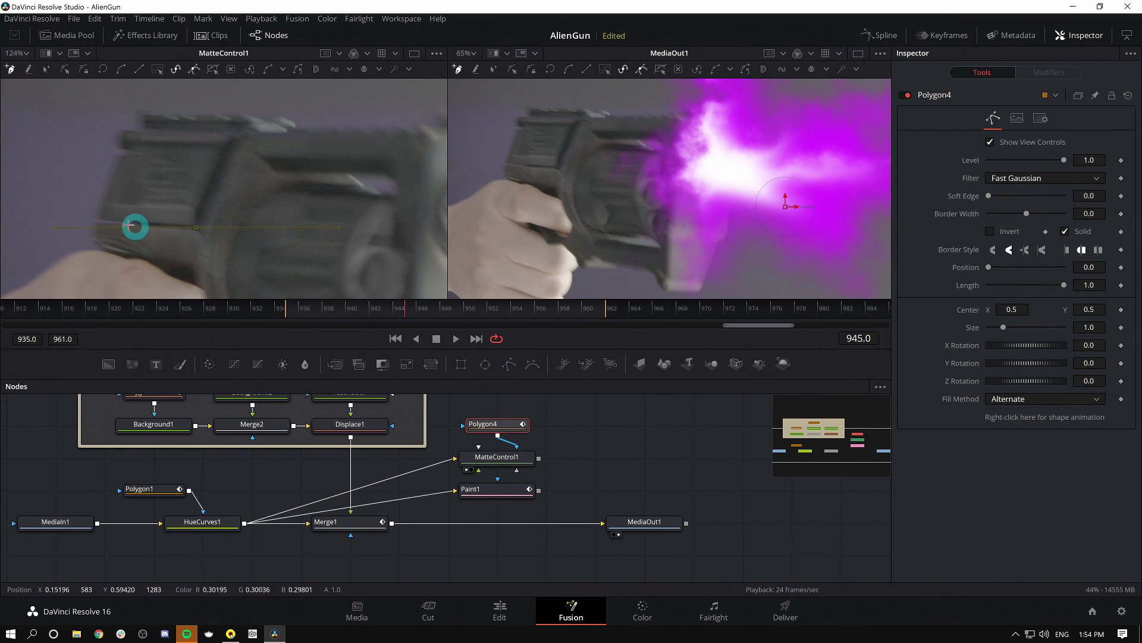
left_click(98, 220)
left_click(118, 149)
left_click(118, 124)
left_click_drag(132, 111, 139, 106)
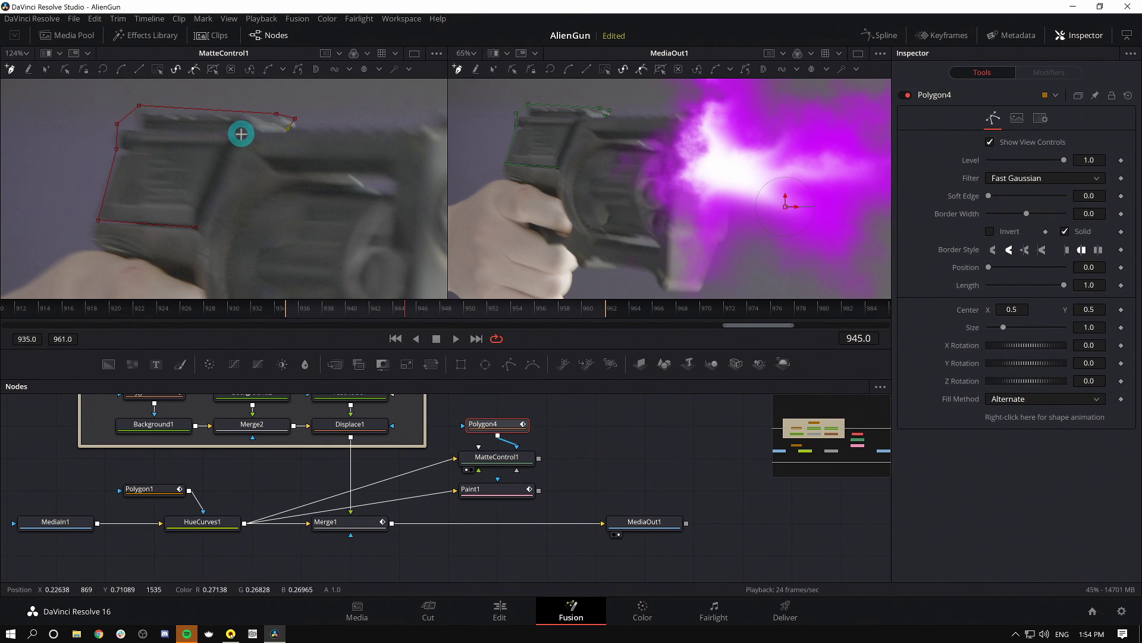
left_click(210, 197)
left_click(196, 227)
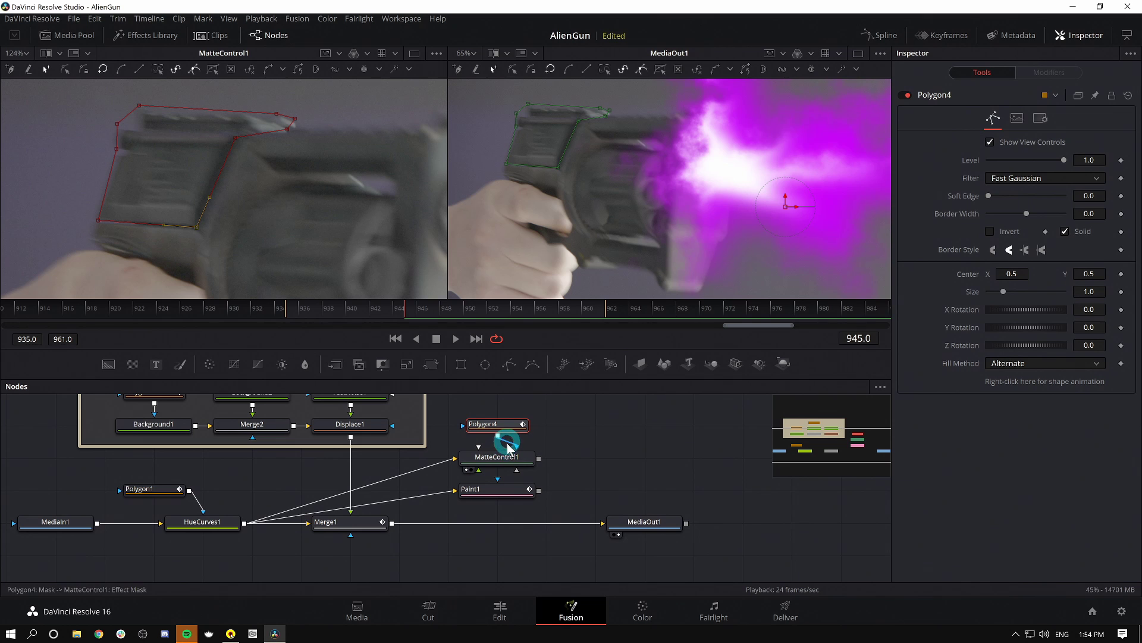
- Reconnect Polygon4 from MatteControl1's effect mask to its foreground input and set the polygon's Soft Edge to 0.0079
left_click_drag(513, 448, 537, 431)
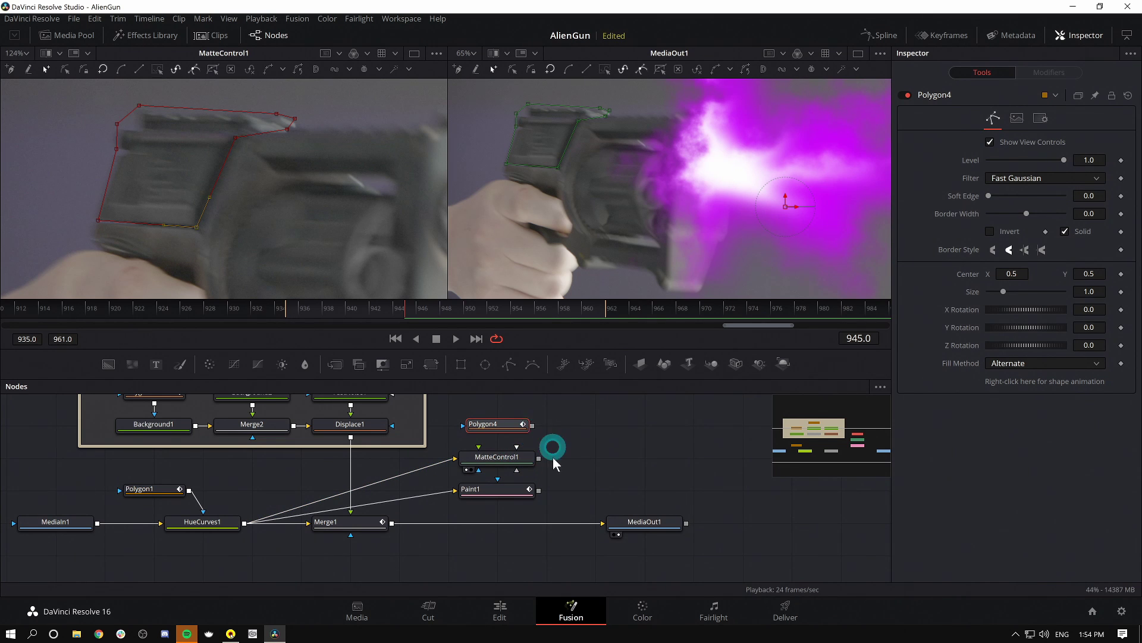
left_click_drag(533, 424, 476, 452)
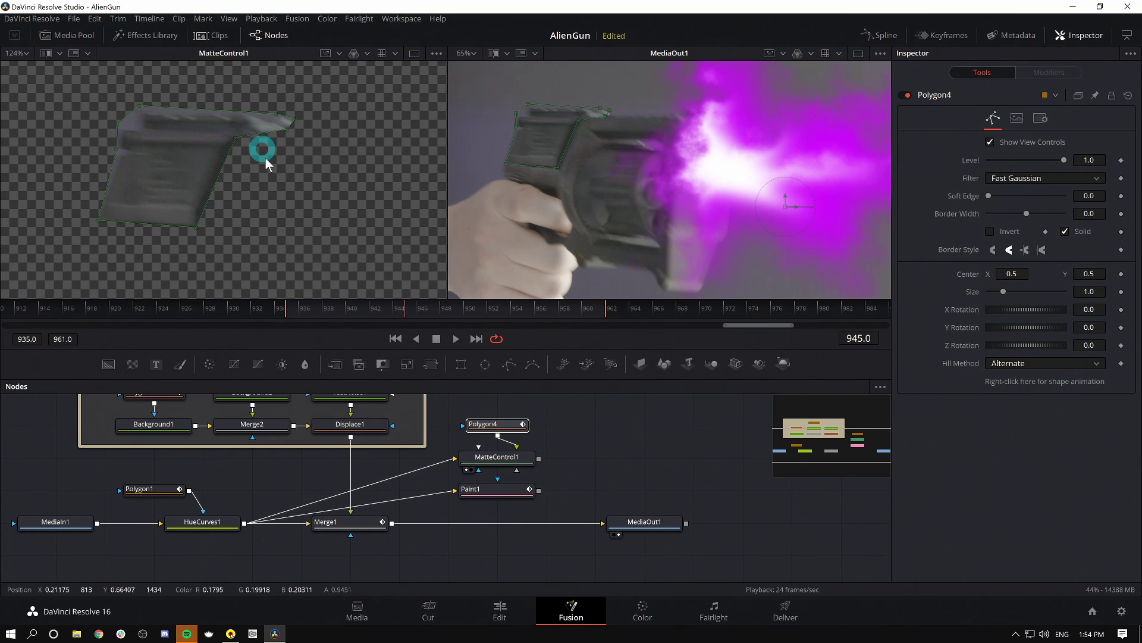
left_click_drag(988, 198, 995, 199)
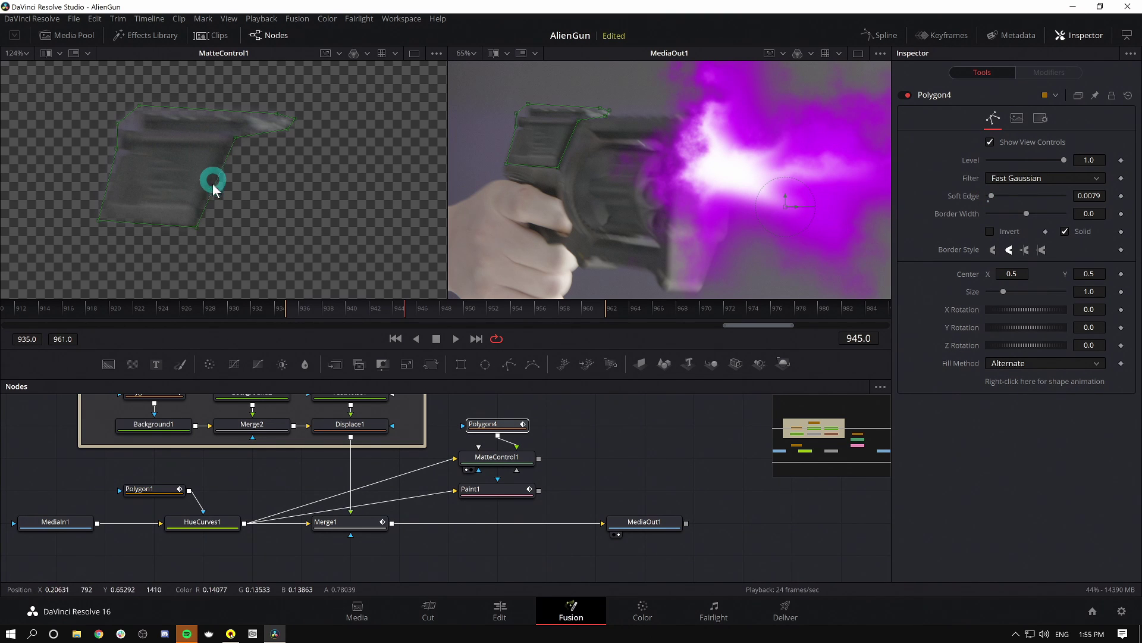
- Merge MatteControl1 over Paint1, show the merge in the second viewer, and set its Center to X 0.467, Y 0.504
left_click(499, 489)
key("2")
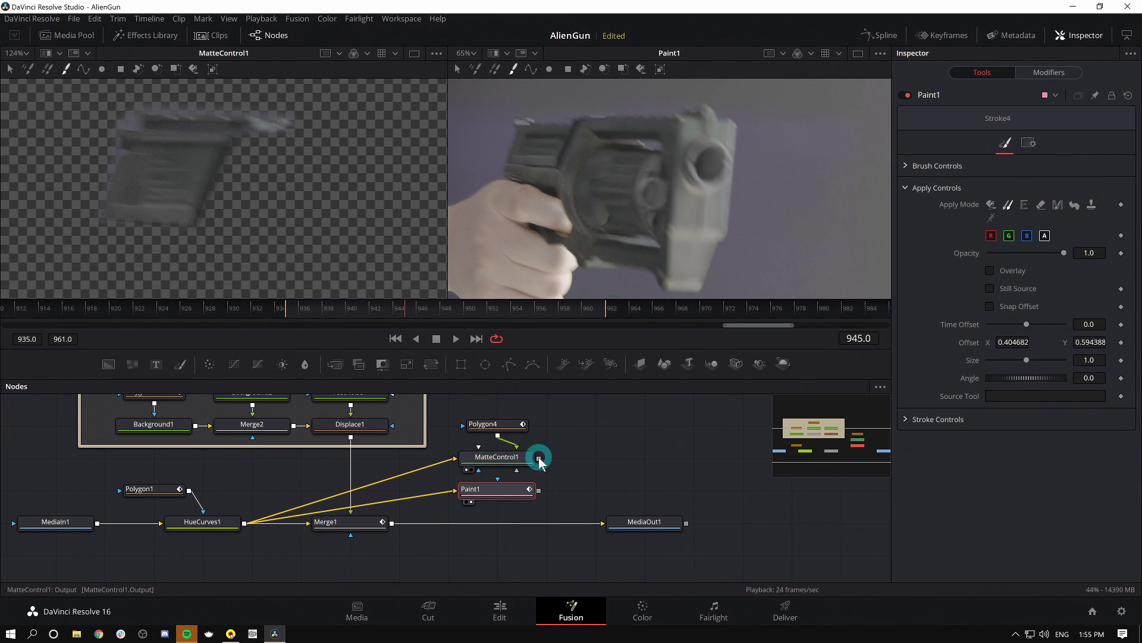
mouse_move(538, 458)
left_mouse_down()
mouse_move(589, 438)
mouse_move(602, 451)
mouse_move(535, 487)
mouse_move(612, 494)
left_mouse_up()
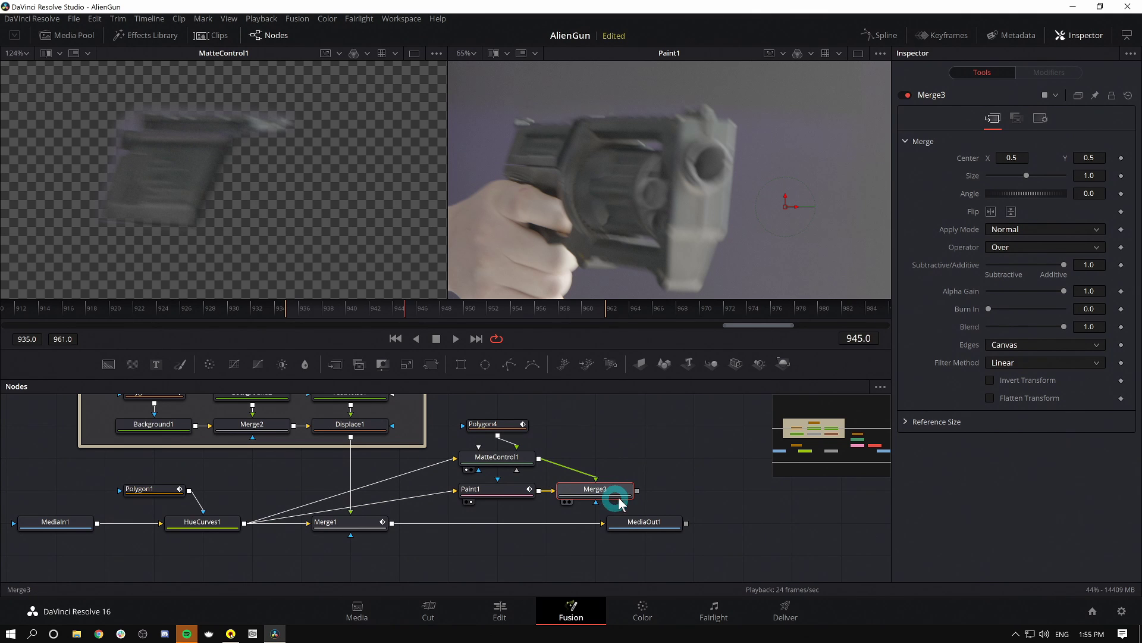
key("2")
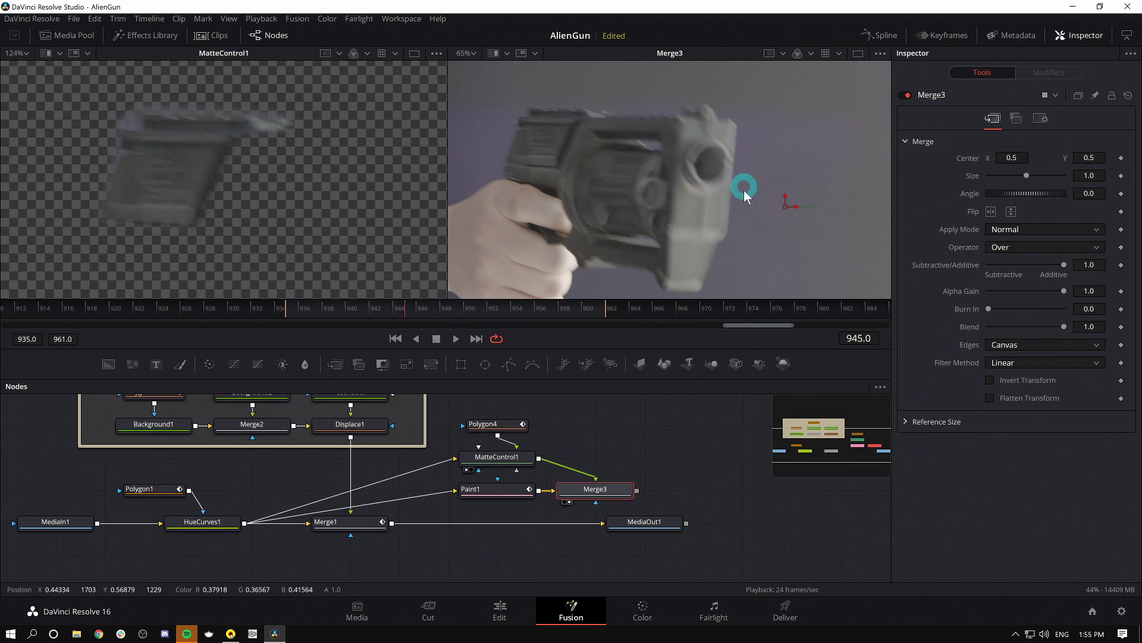
mouse_move(1005, 156)
left_mouse_down()
mouse_move(958, 145)
mouse_move(990, 141)
left_mouse_up()
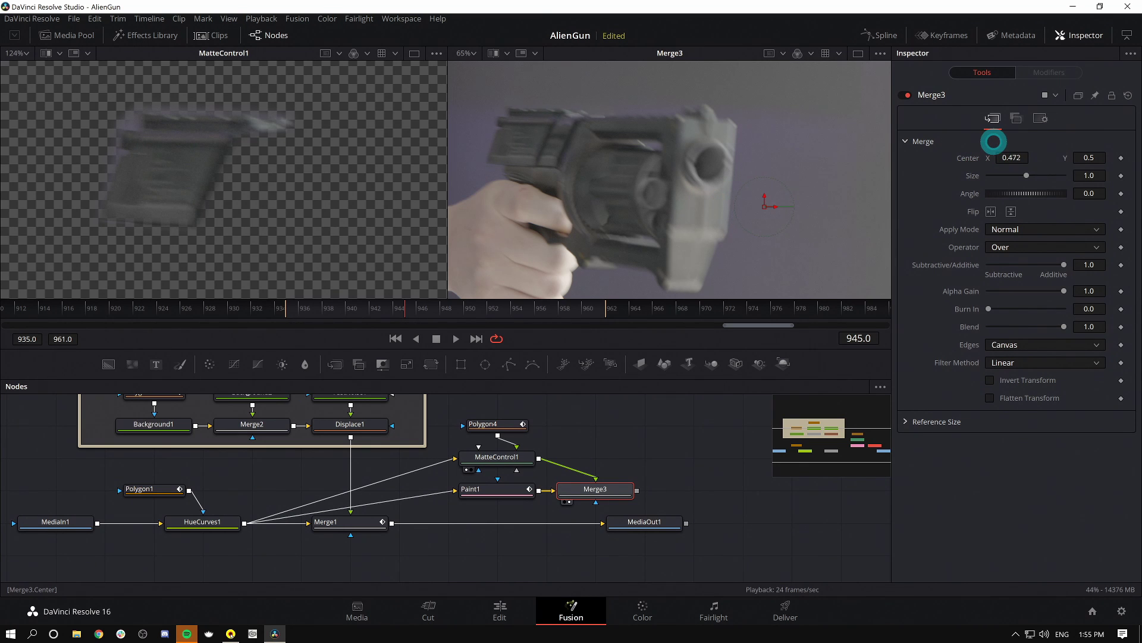
left_click_drag(1096, 154, 1100, 153)
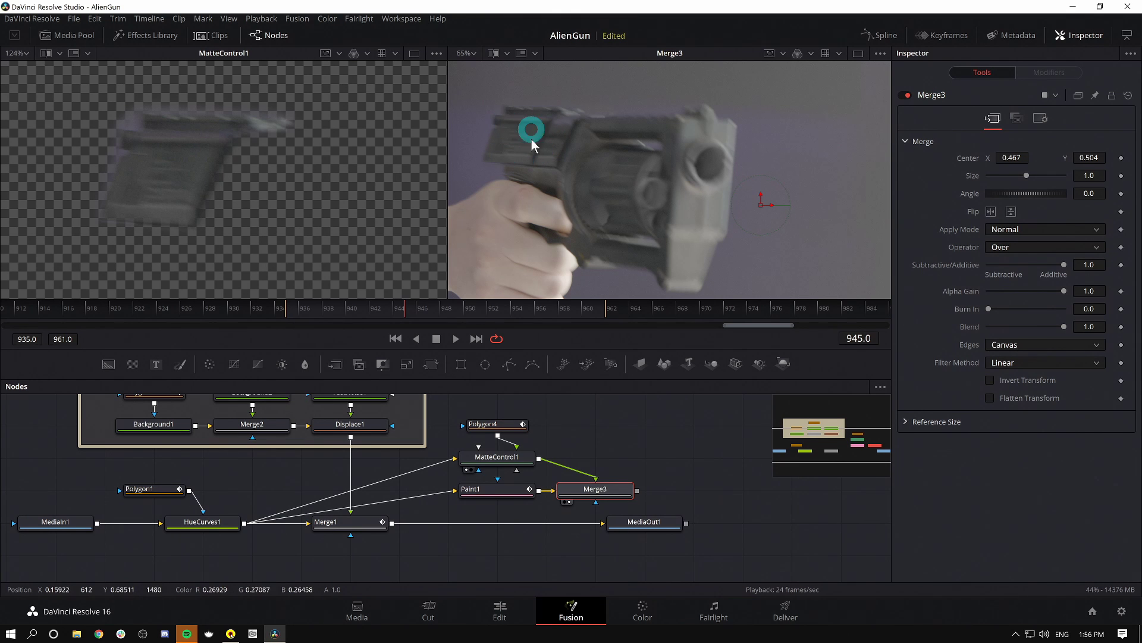
- Add a Directional Blur after MatteControl1 with Length 0.021 and Angle -0.5
left_click(520, 463)
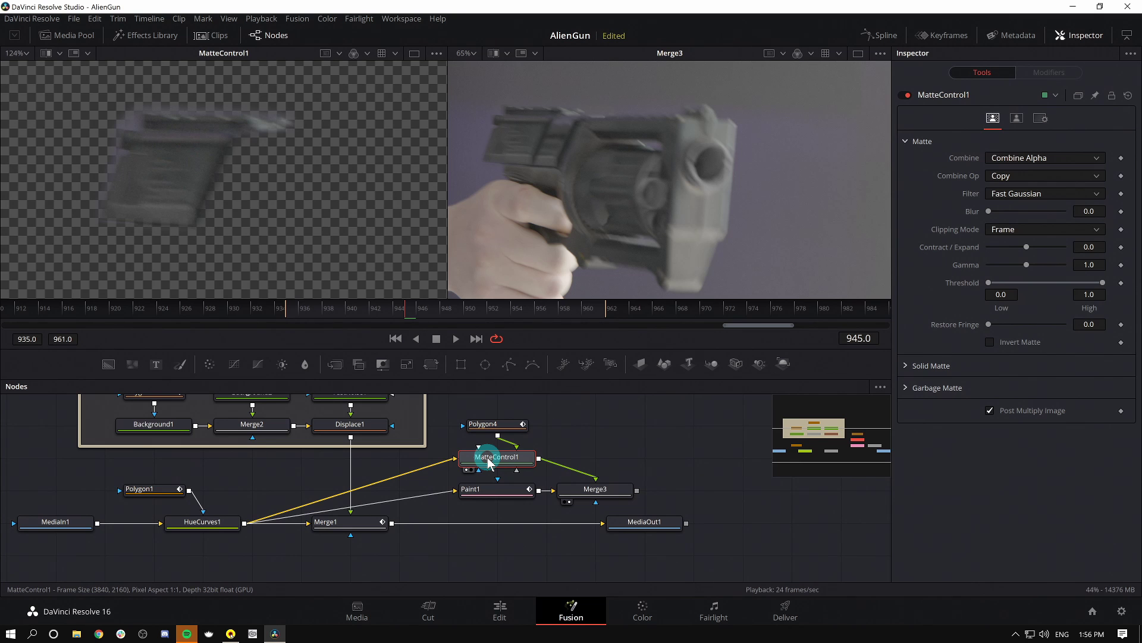
key("shift+space")
type("dir")
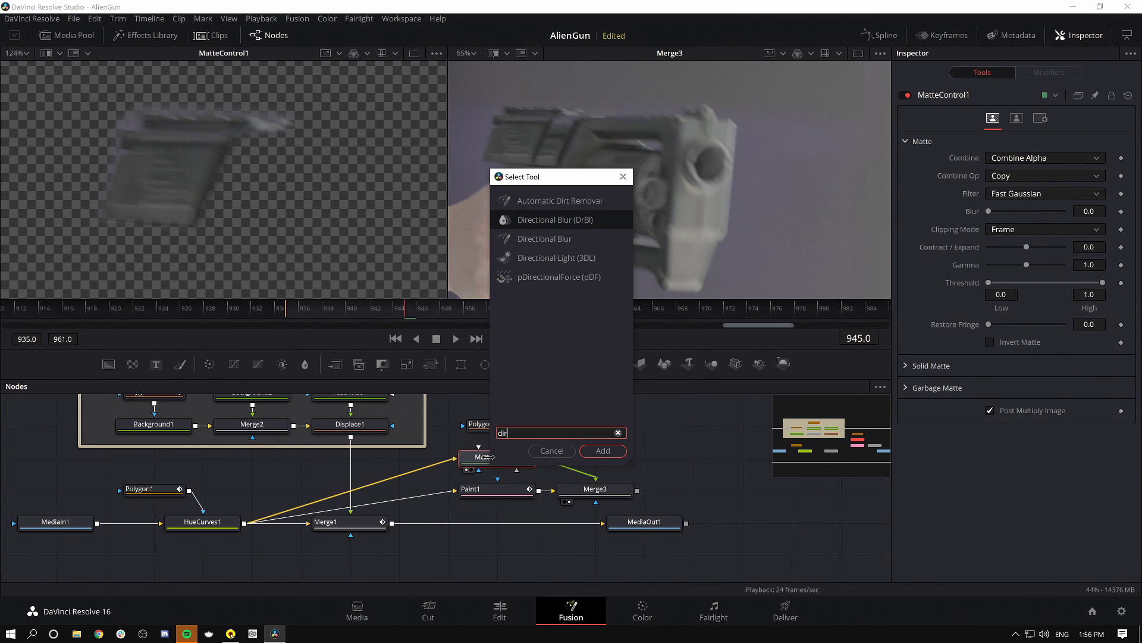
key("Return")
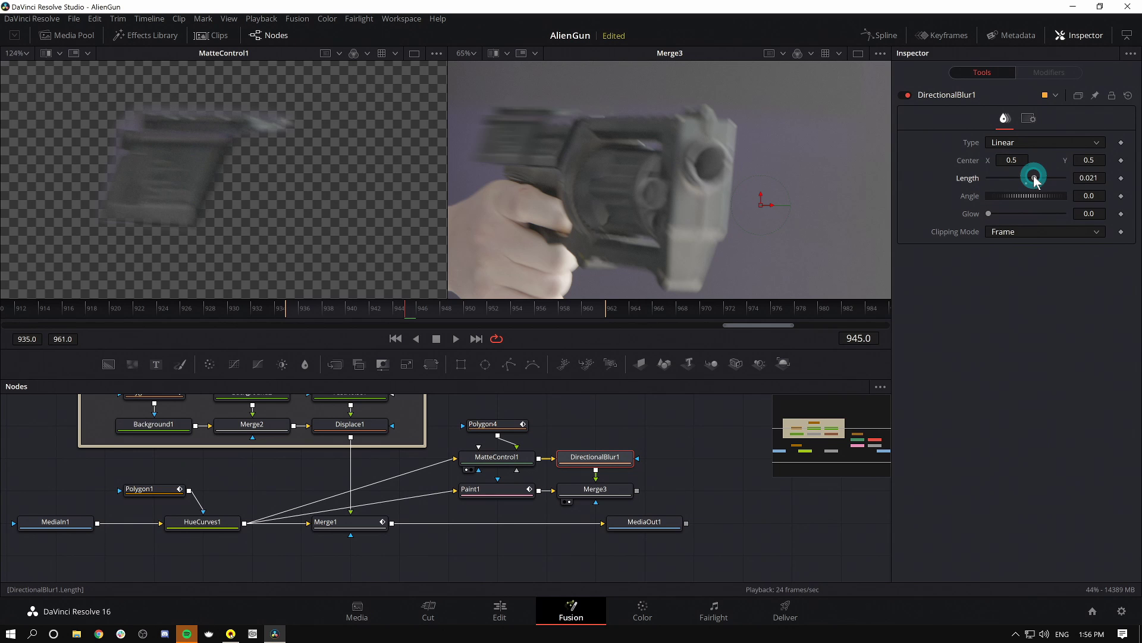
left_click(1082, 198)
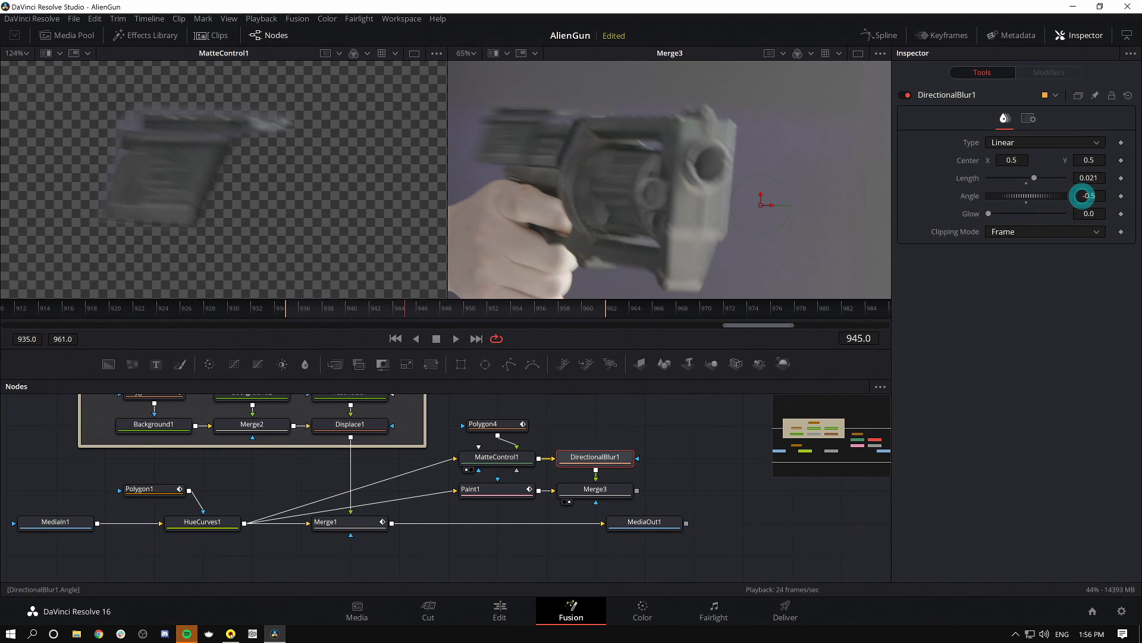
left_click_drag(1091, 195, 1088, 194)
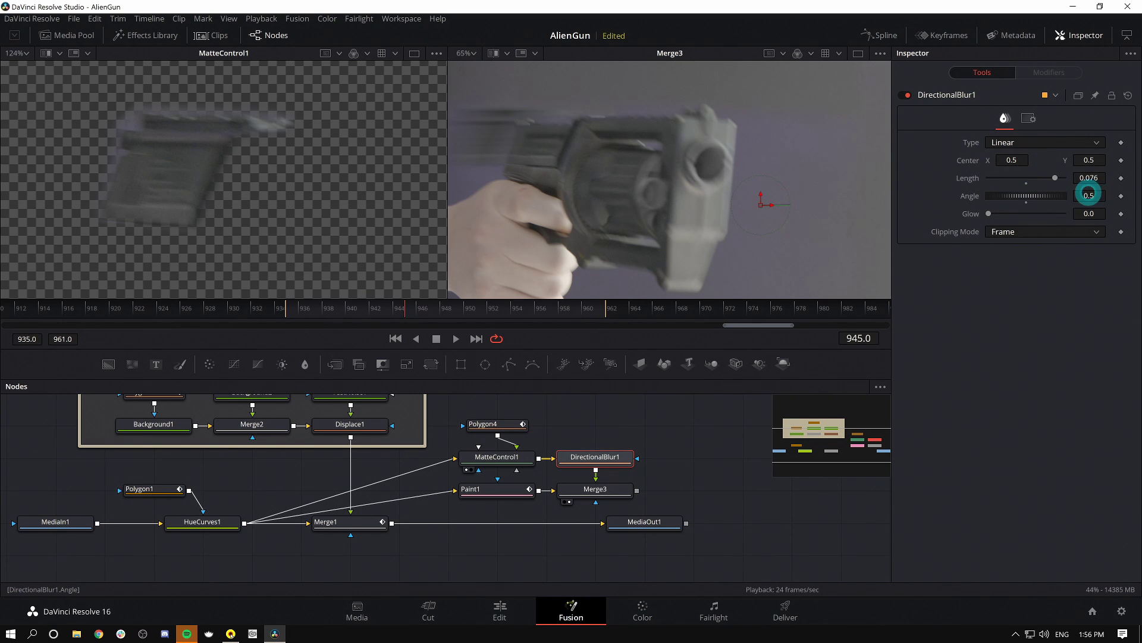
left_click_drag(1017, 200, 564, 141)
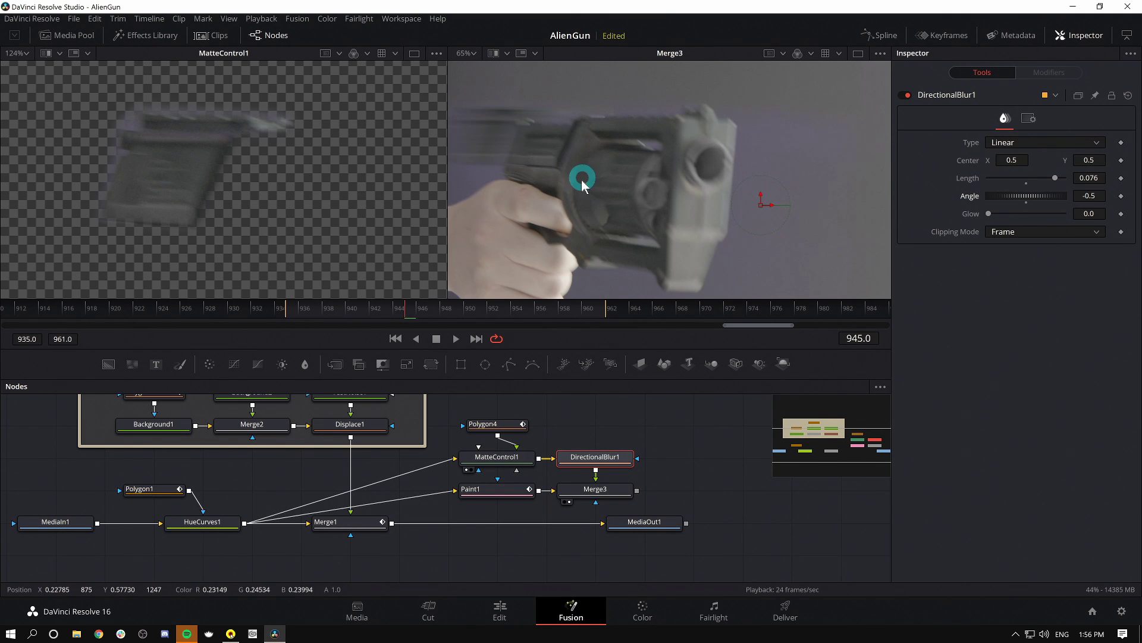
left_click_drag(1052, 182, 1034, 178)
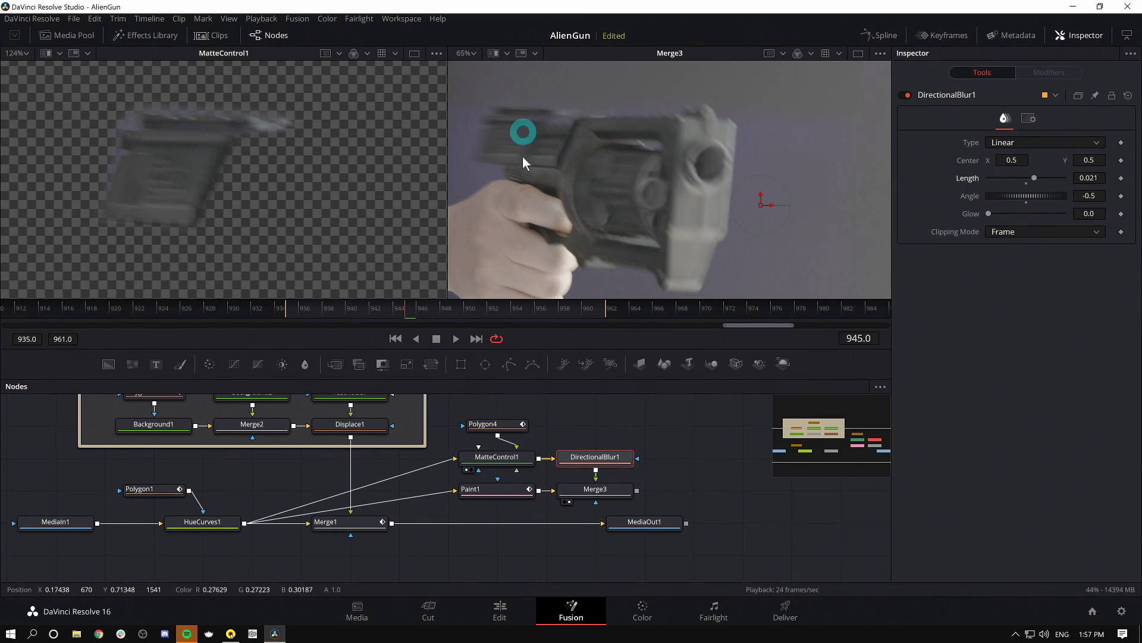
- Group the slide nodes in an Underlay named SLIDE and place it level with the MUZZLEFLASH underlay, clear of it
left_click_drag(671, 500, 463, 417)
left_click(499, 489)
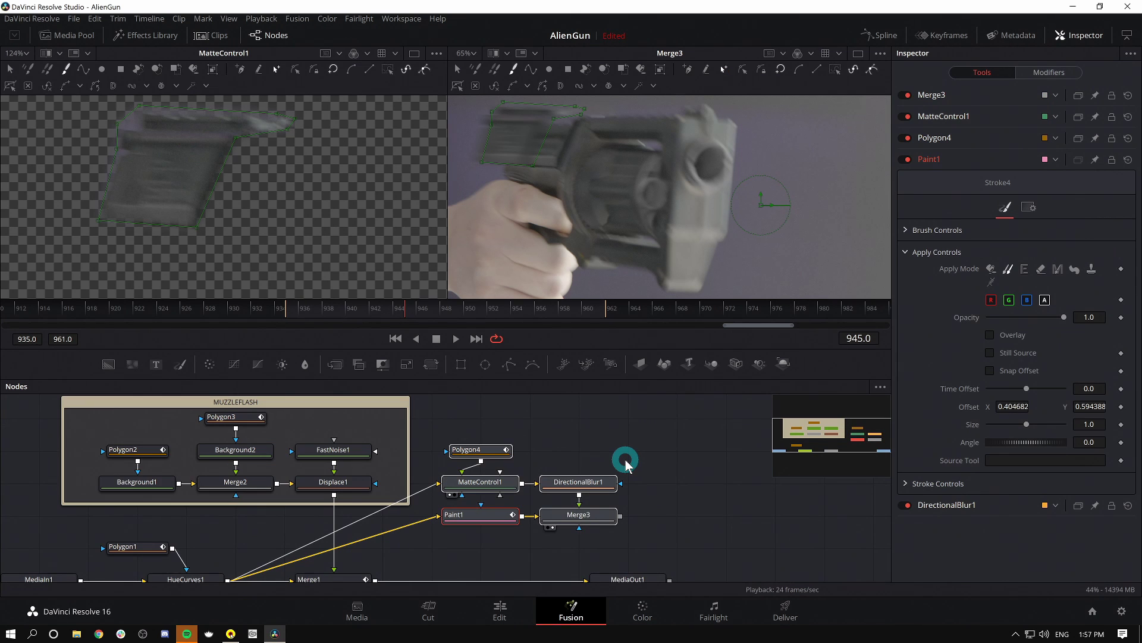
key("shift+space")
type("underlay")
key("Return")
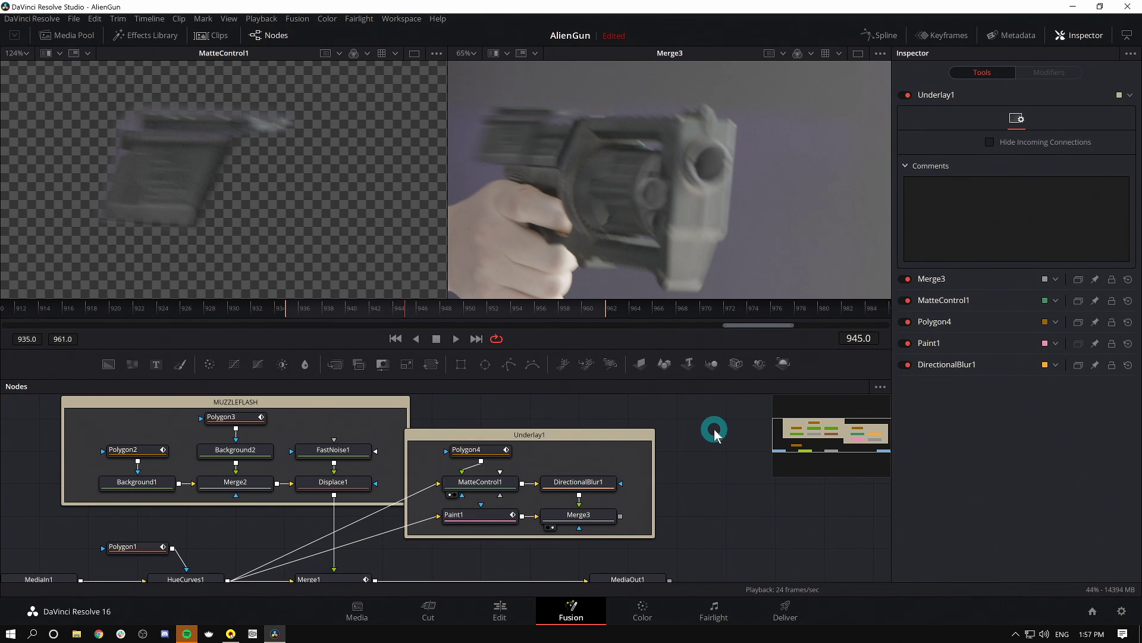
left_click(539, 435)
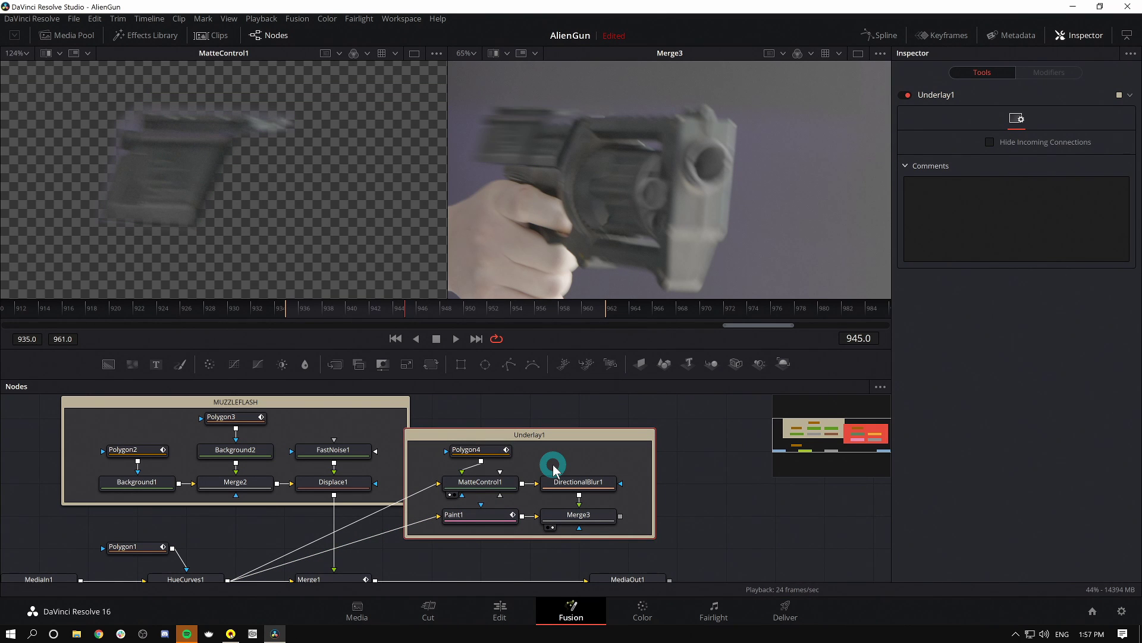
key("F2")
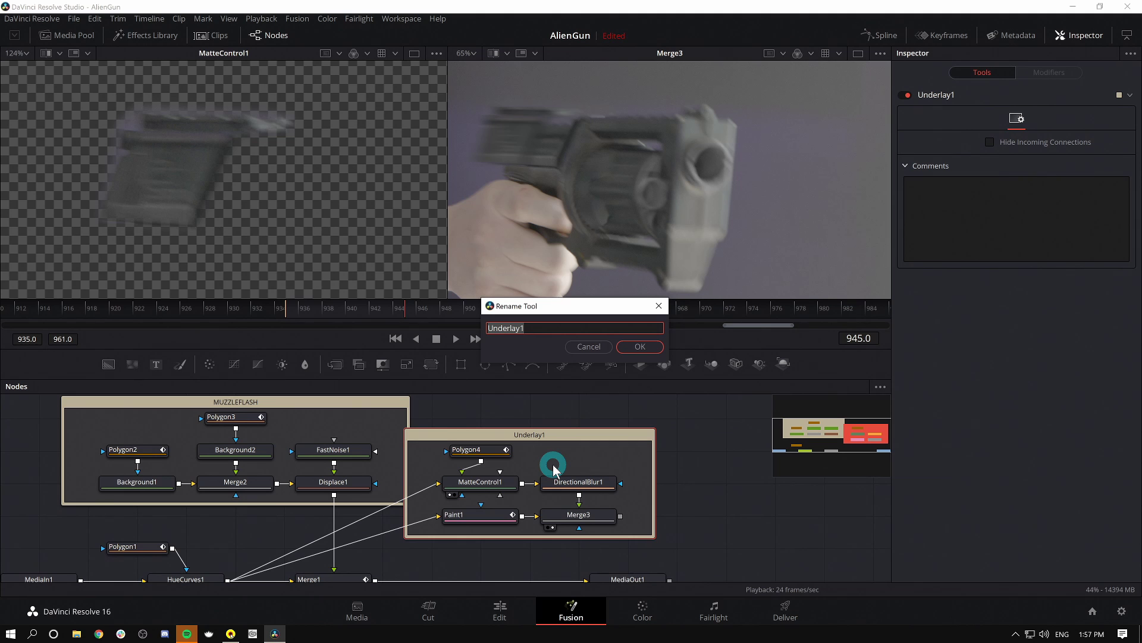
type("SLIDE")
key("Return")
left_click_drag(563, 434, 573, 400)
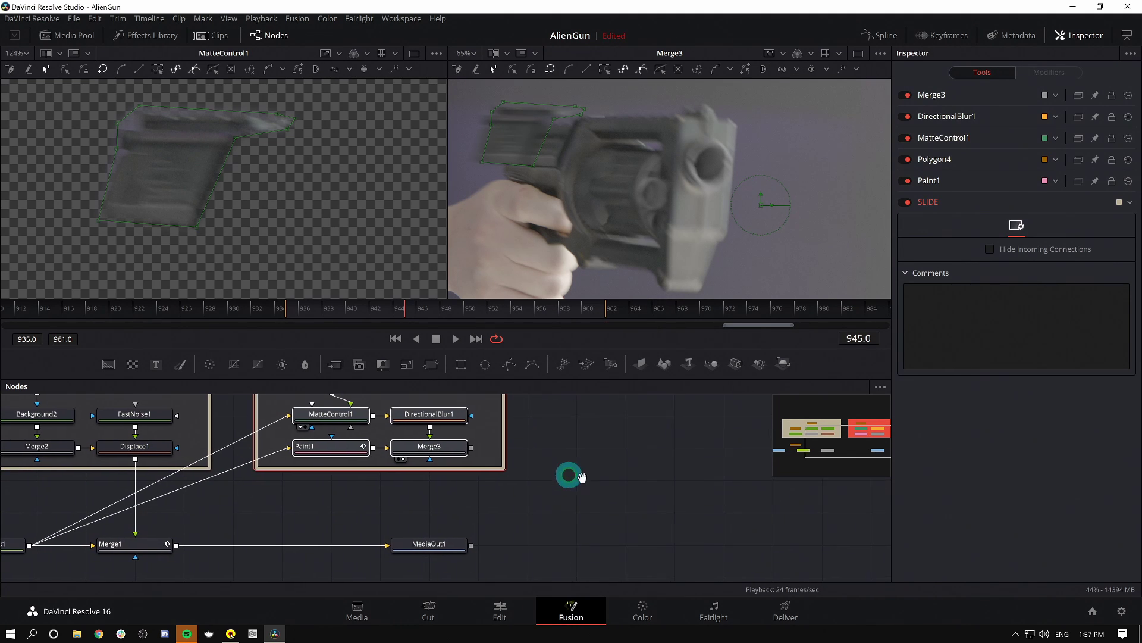
- Merge Merge3's output over Merge1 before MediaOut1, and show MediaOut1 fitted in the second viewer
left_click_drag(526, 458, 228, 559)
left_click_drag(577, 554, 629, 543)
left_click(633, 550)
key("2")
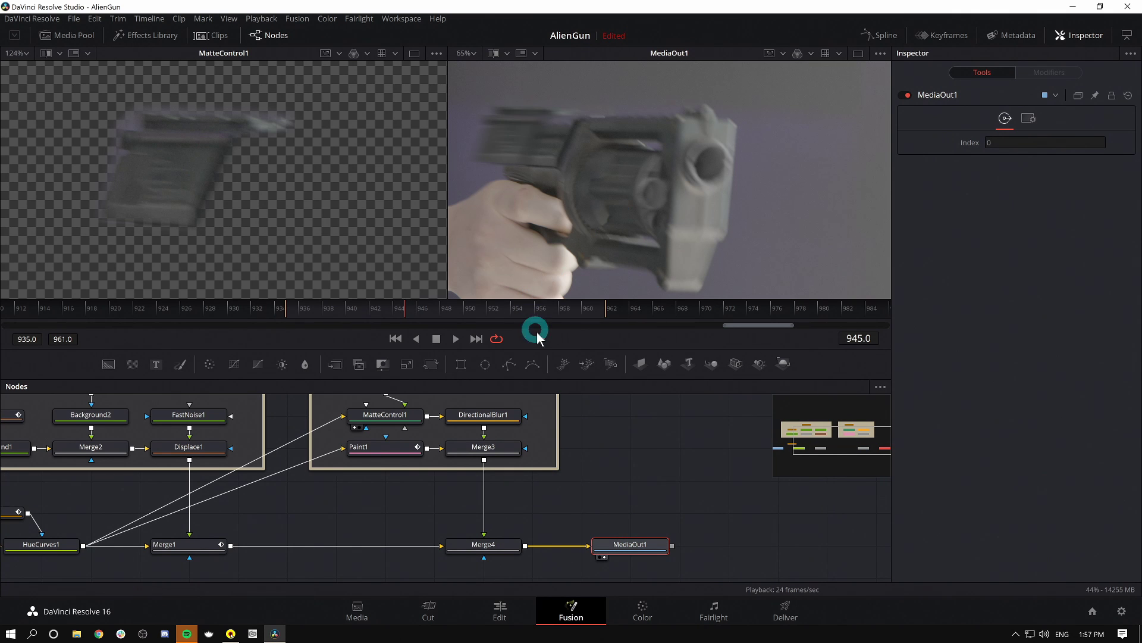
left_click(470, 53)
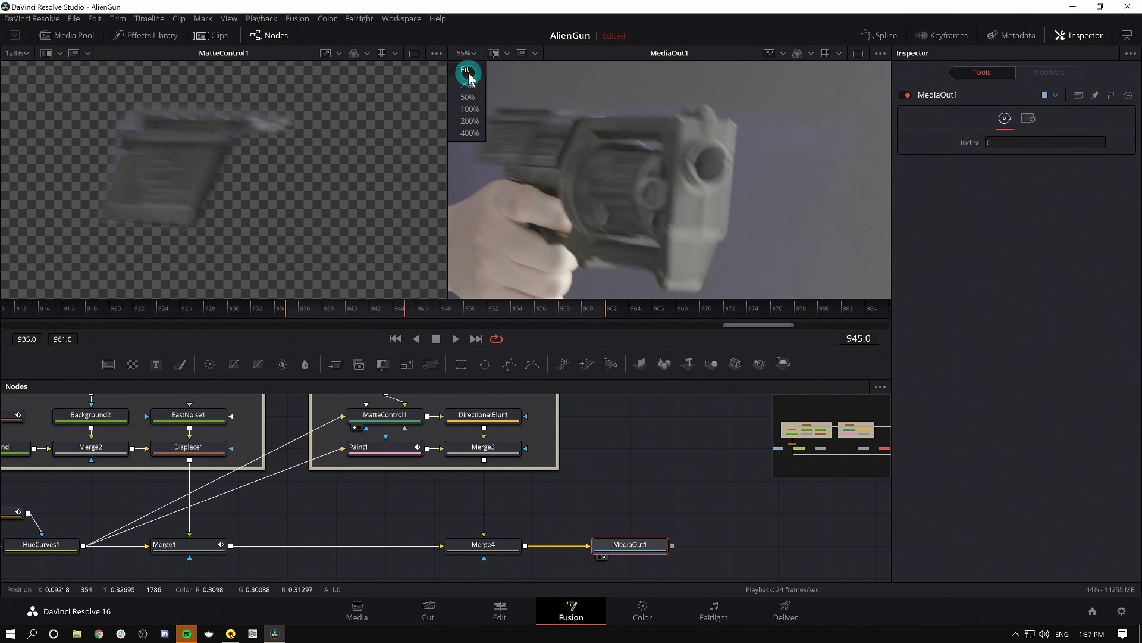
left_click(466, 71)
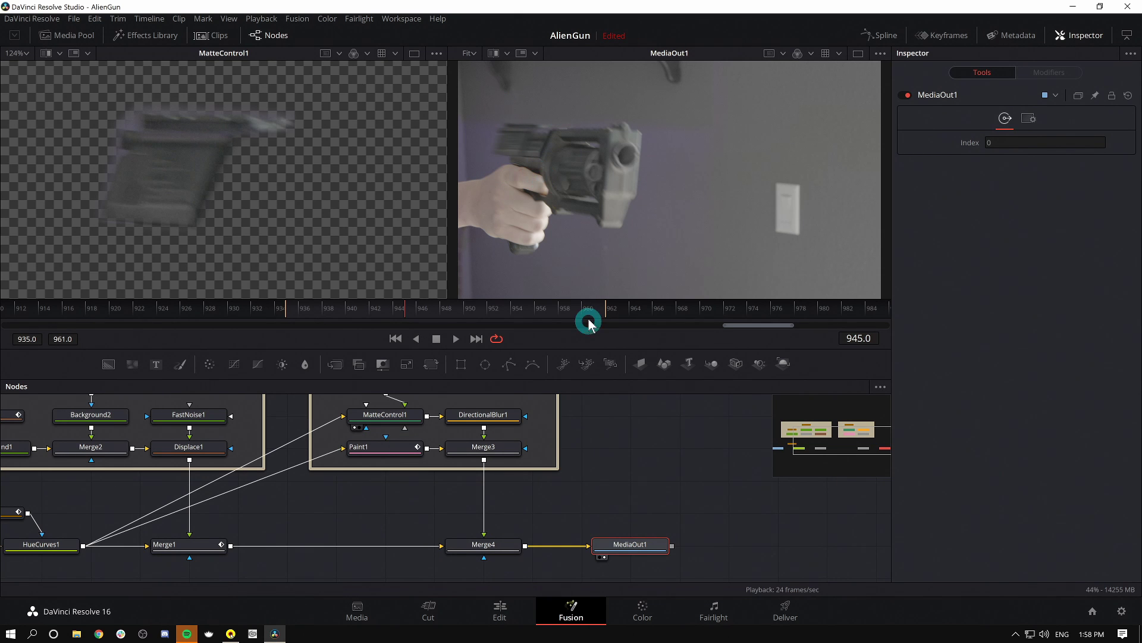
- Add a Polygon mask to Merge4 around the gun's rear slide and set its Soft Edge to 0.0126
left_click(506, 544)
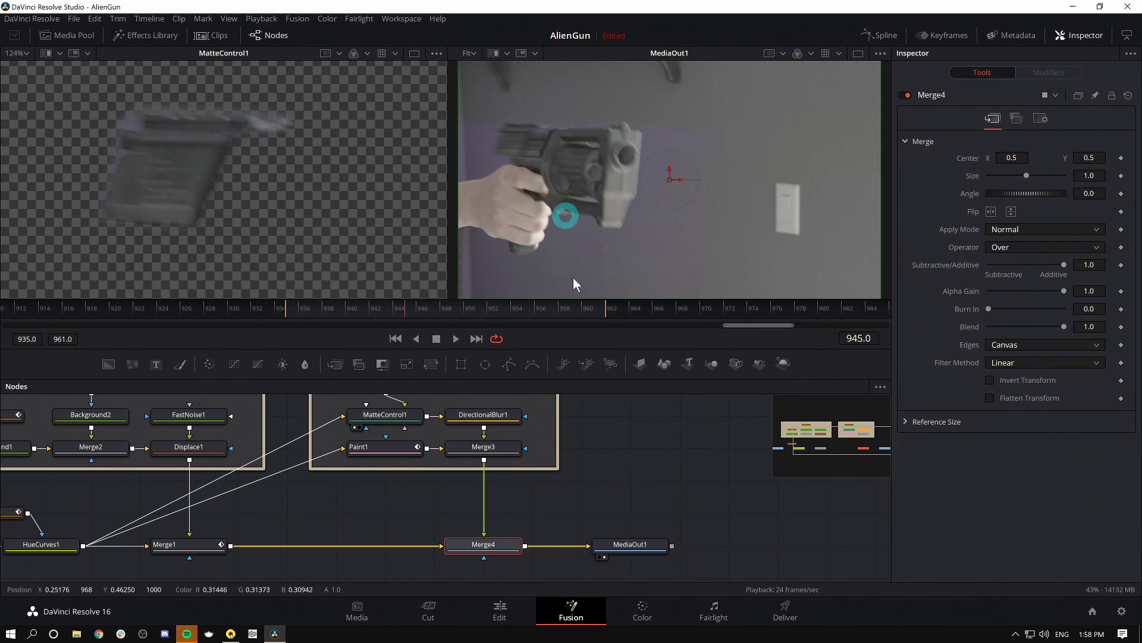
left_click(507, 364)
left_click(570, 113)
left_click(551, 163)
left_click(488, 107)
left_click(565, 110)
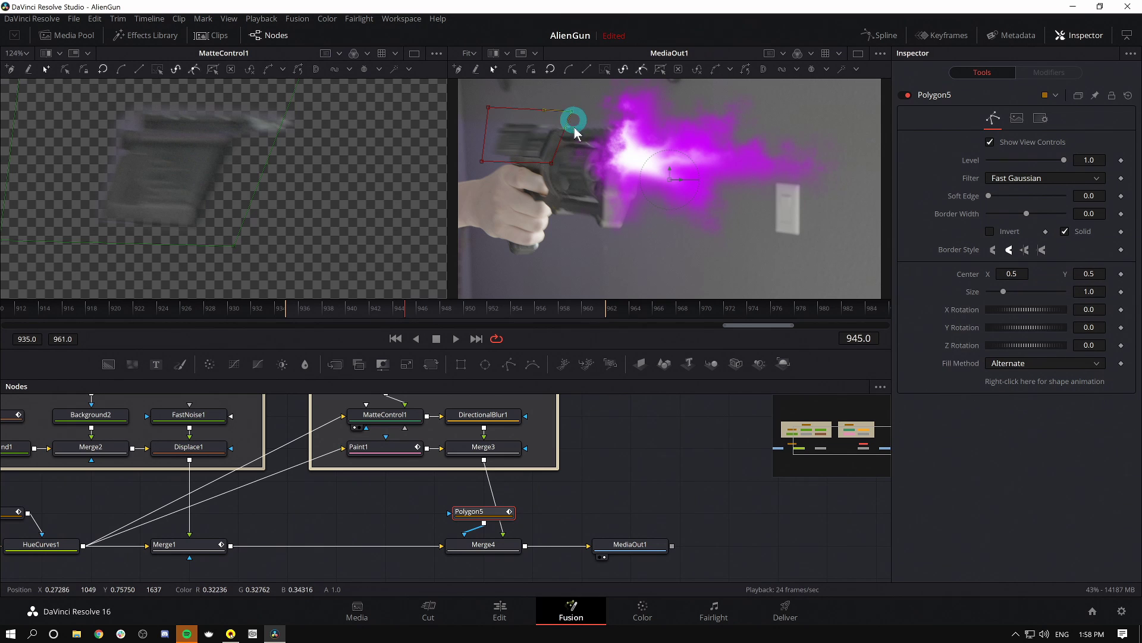
left_click_drag(989, 196, 995, 197)
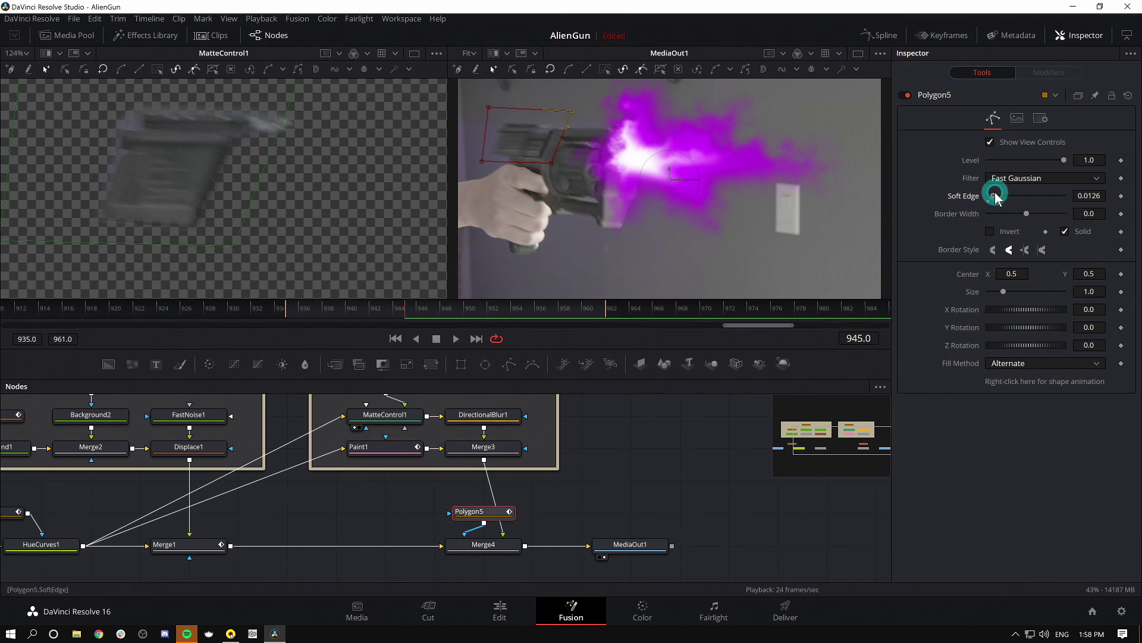
left_click(593, 189)
left_click(551, 149)
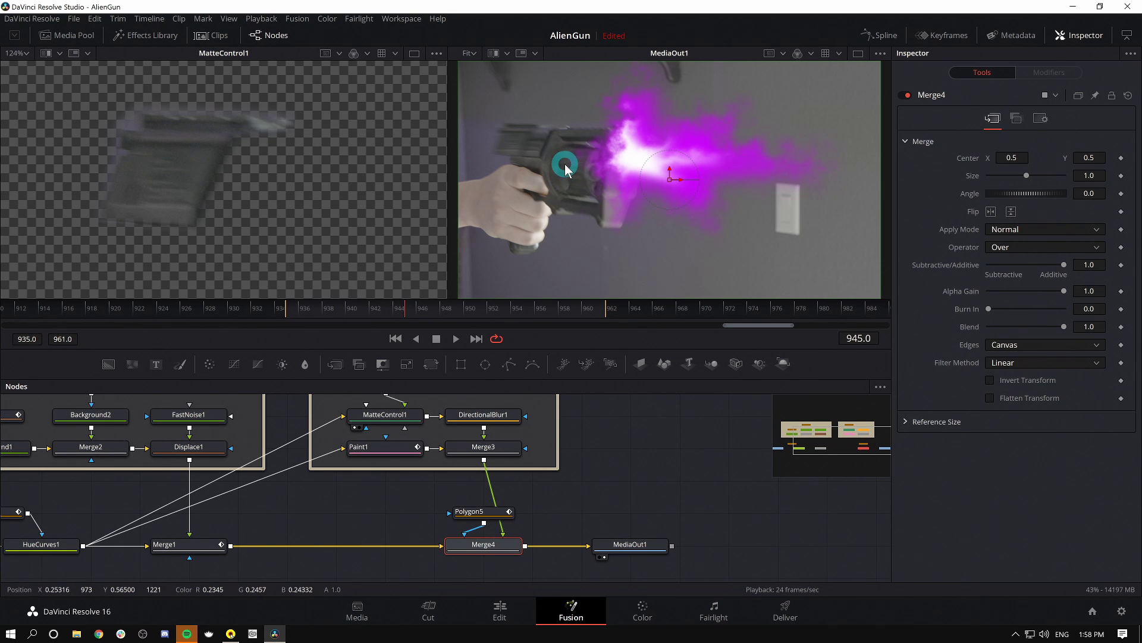
- Keyframe Merge4's Blend at 1.0 on frame 945 and 0.0 on frames 944 and 946
left_click(1119, 328)
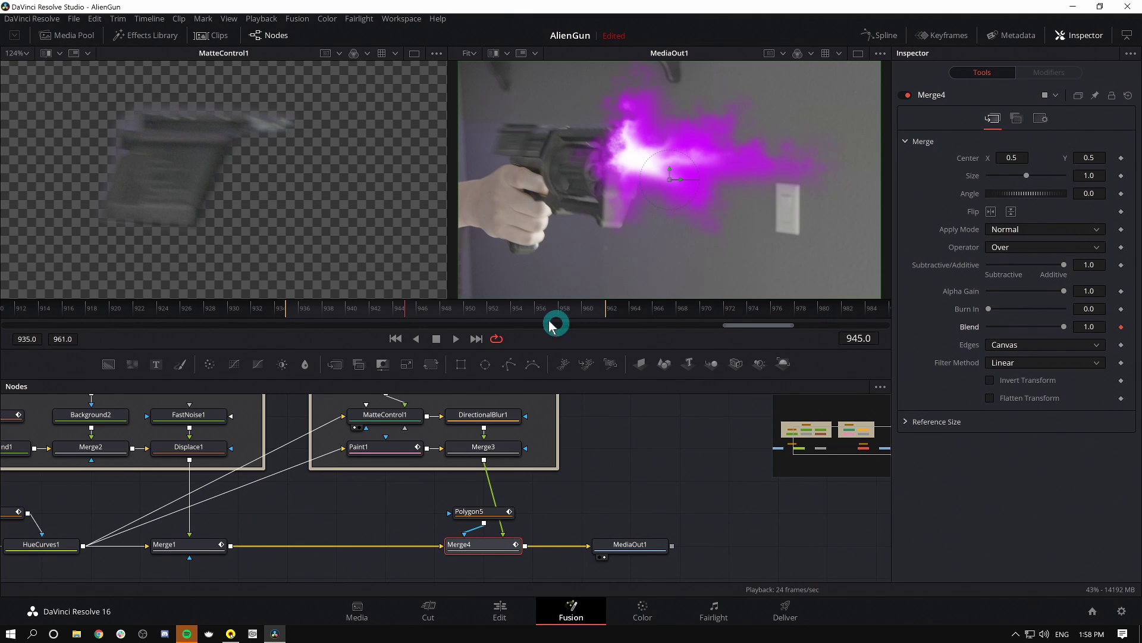
key("Right")
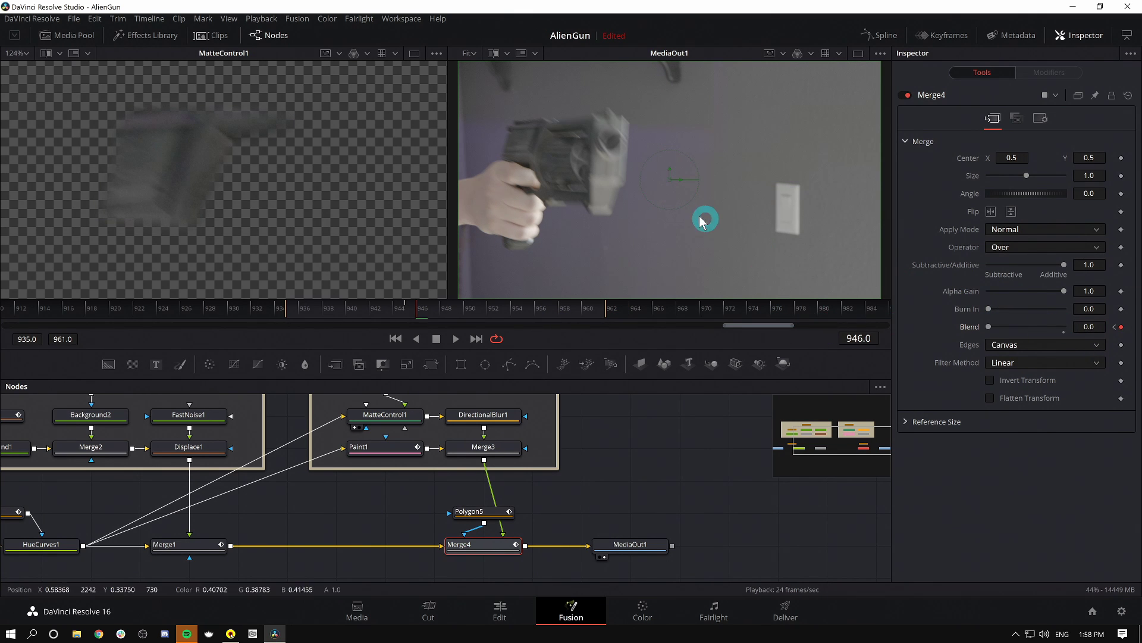
key("Left")
key("Left")
left_click_drag(1064, 327, 988, 326)
- Step back and forth between frames 944, 945 and 946 to examine the slide movement and muzzle flash timing
left_click(408, 312)
left_click(396, 310)
left_click(408, 309)
left_click(519, 154)
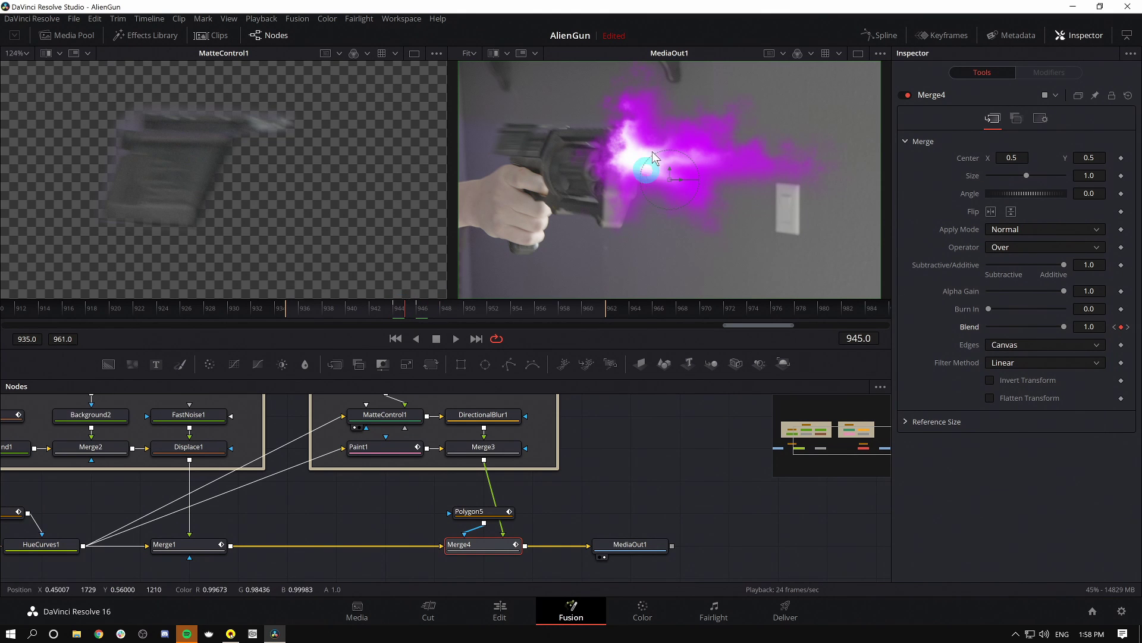
left_click(400, 309)
left_click(408, 309)
left_click(396, 306)
left_click(408, 306)
left_click(398, 307)
left_click(414, 305)
left_click(423, 306)
left_click(410, 303)
left_click(422, 304)
left_click(409, 303)
left_click(423, 307)
left_click(408, 301)
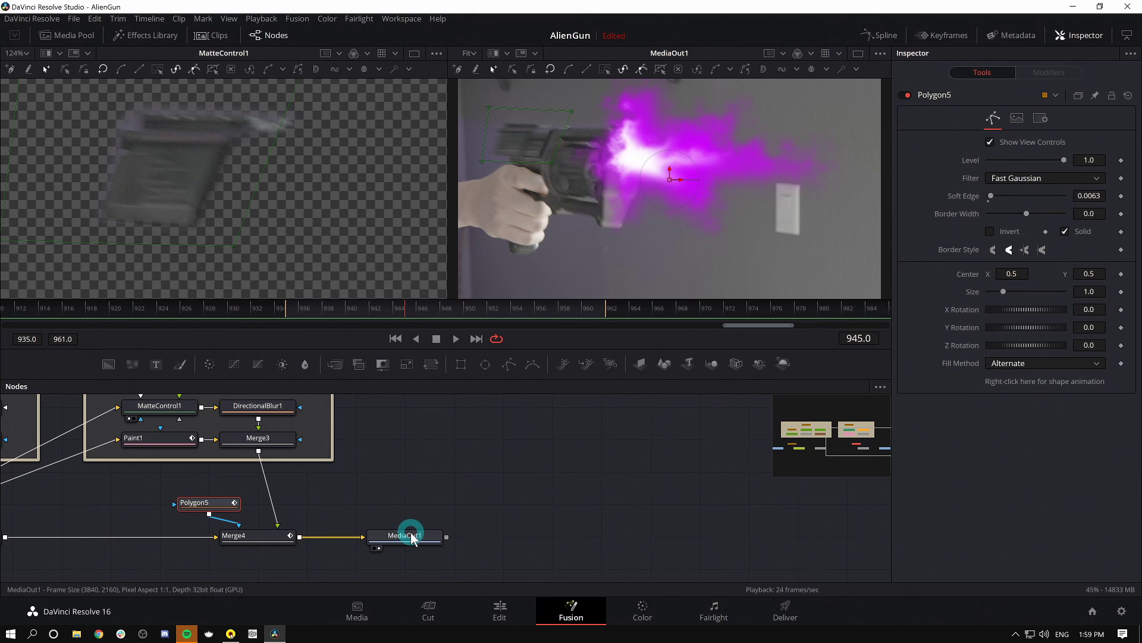
- Move MediaOut1 farther from Merge4 to free space in the node graph
left_click_drag(408, 535, 668, 529)
left_click(602, 222)
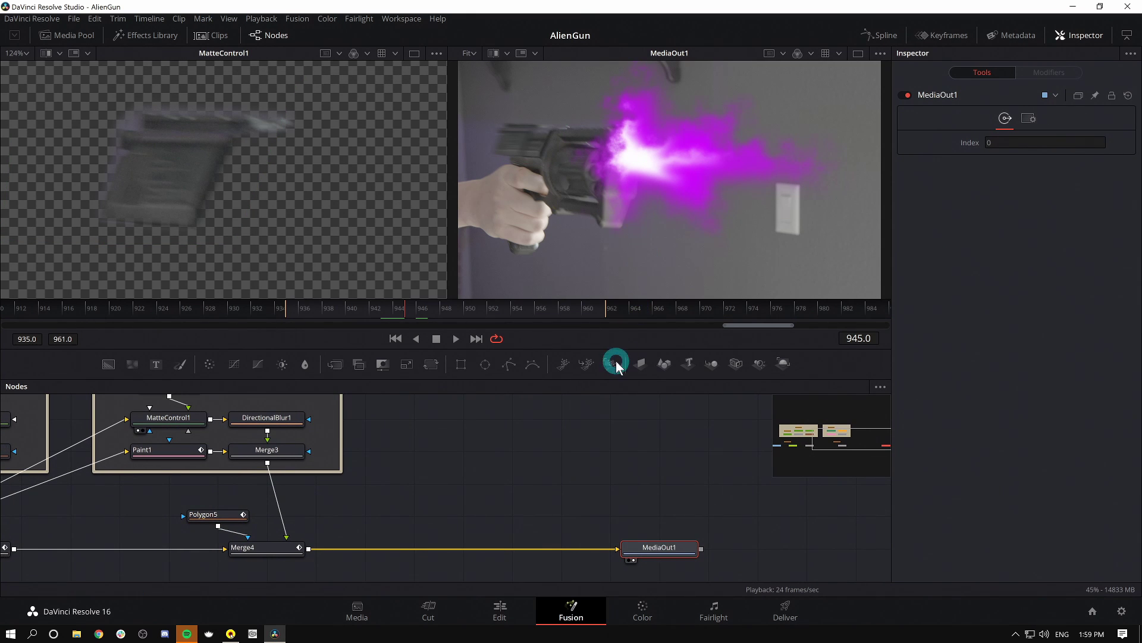
left_click(637, 195)
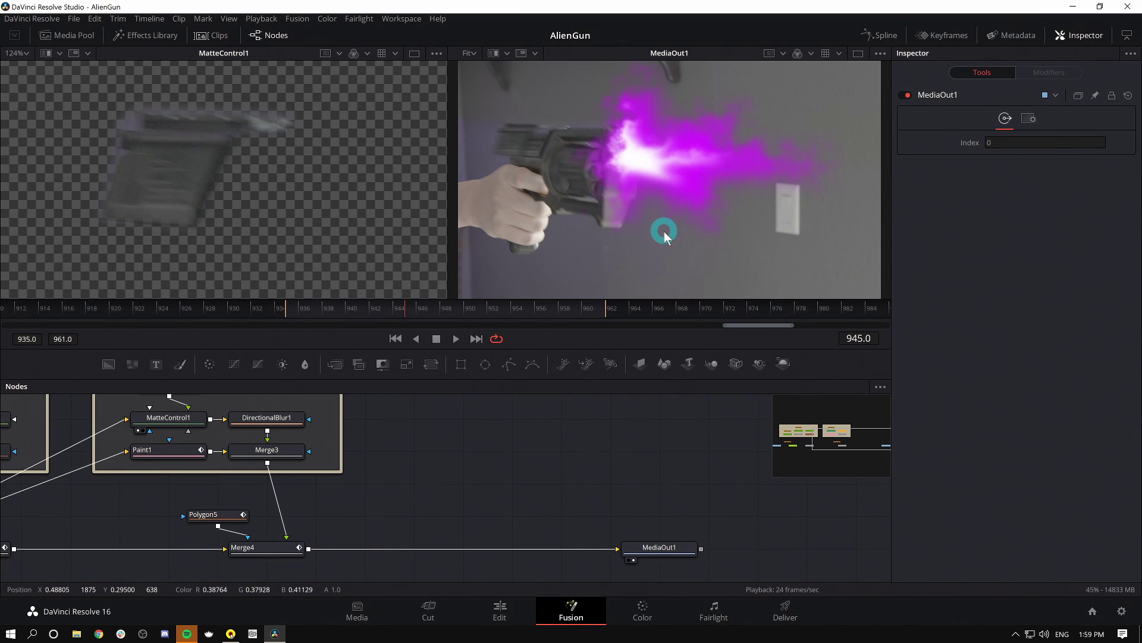
- Add the SmokePuff.mov clip to the node graph above MediaOut1, rename it Smoke_Puff and show it in the source viewer
left_click(489, 413)
left_click_drag(1013, 348, 527, 451)
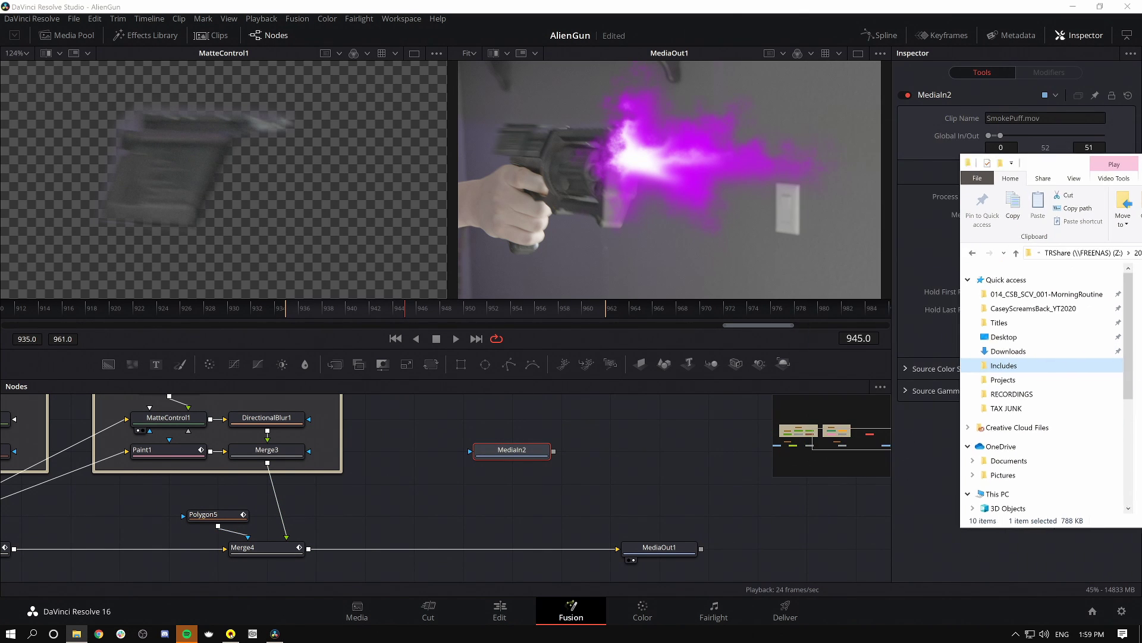
key("F2")
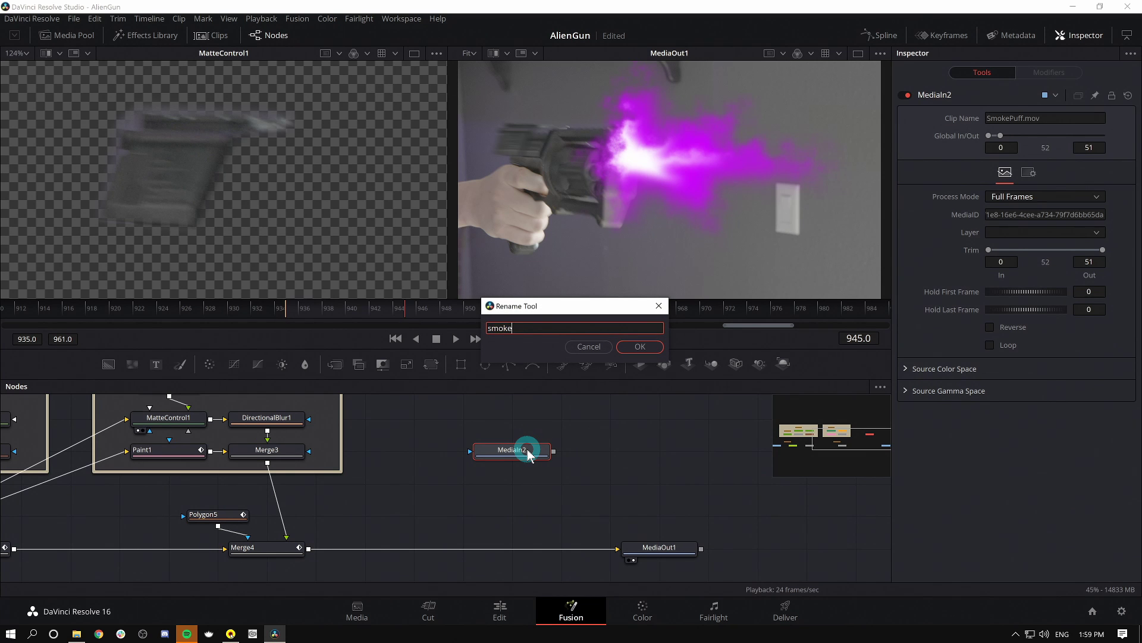
type("smoke_Puff")
key("Return")
key("1")
- Set Smoke_Puff's Global In/Out range to frames 935 to 961
left_click(291, 329)
left_click_drag(348, 314, 408, 312)
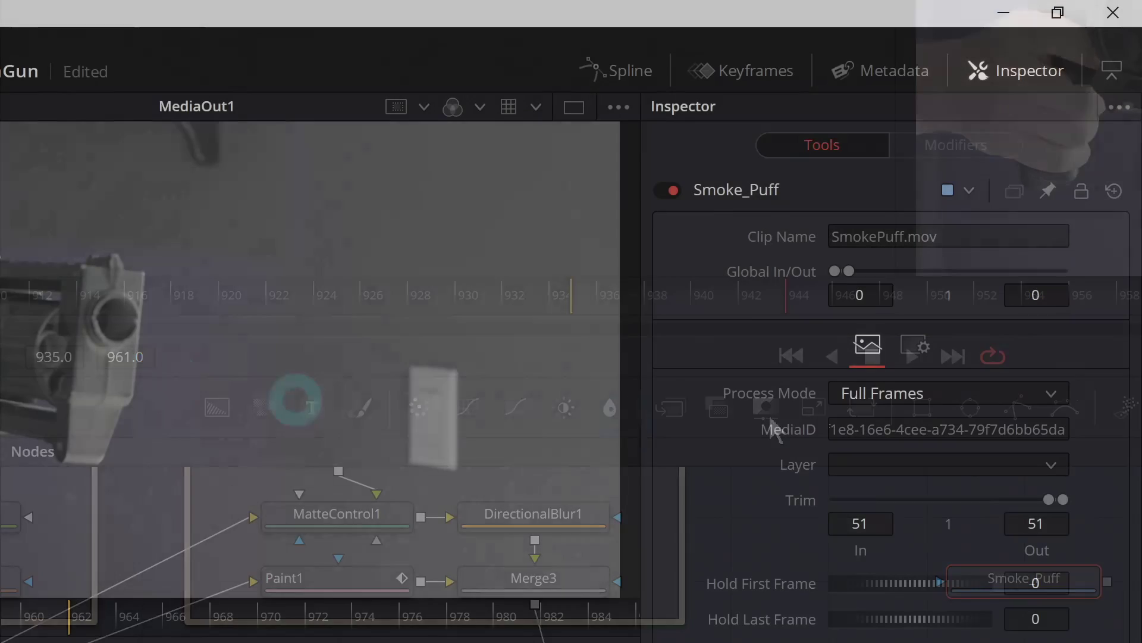
key("Tab")
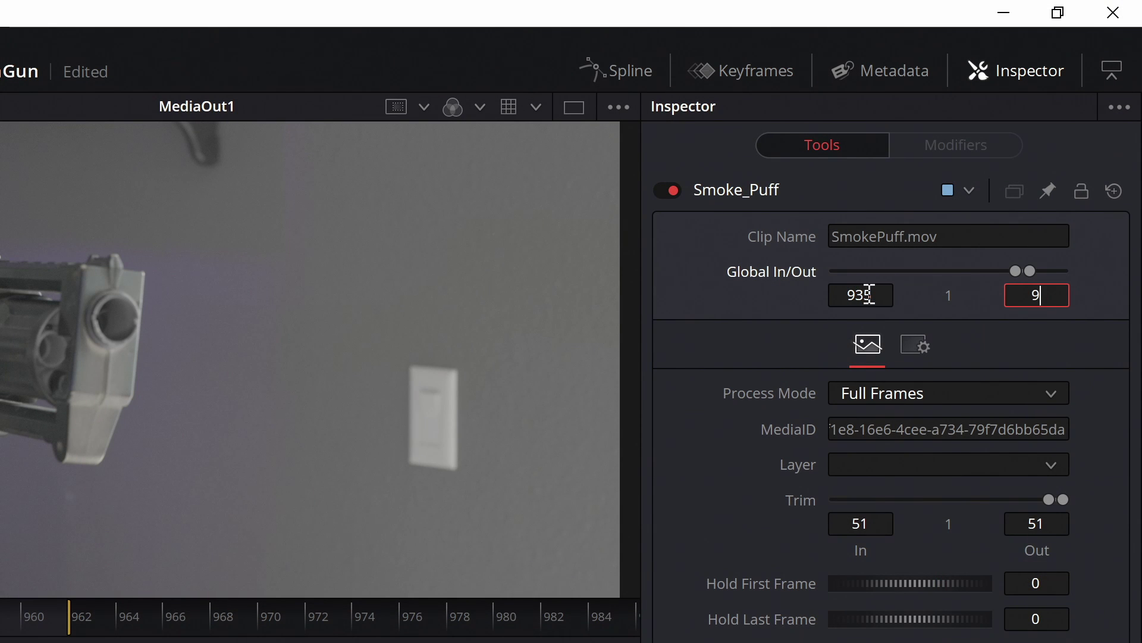
type("961")
left_click(1020, 306)
left_click(120, 521)
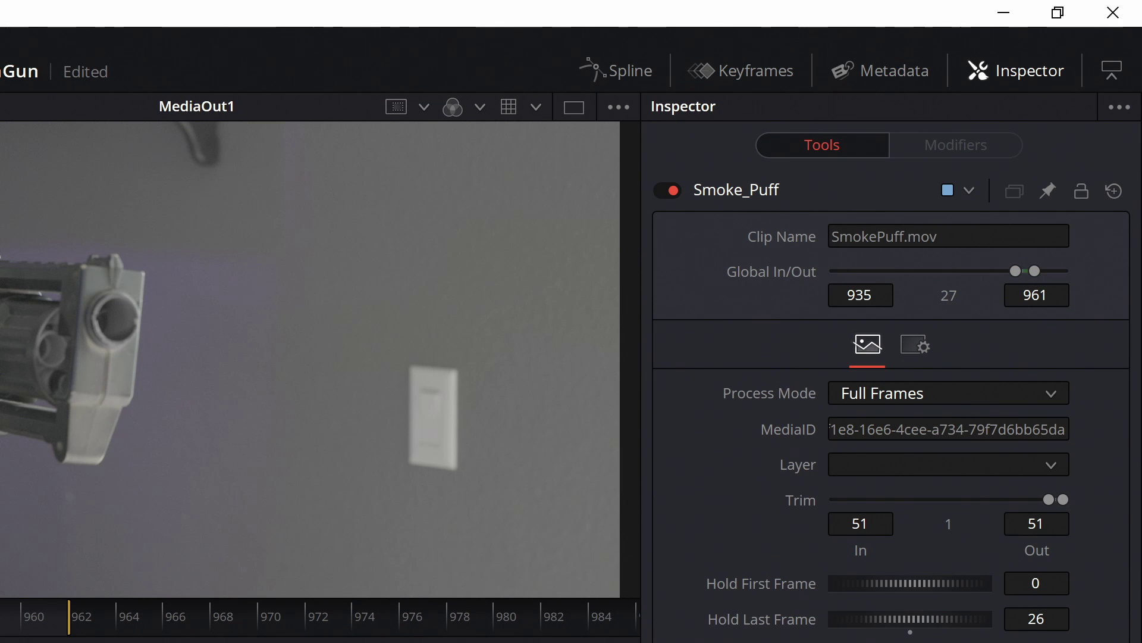
- Set Smoke_Puff's Trim In to 1 and scrub through the firing frames to check the smoke
left_click(66, 612)
left_click(861, 523)
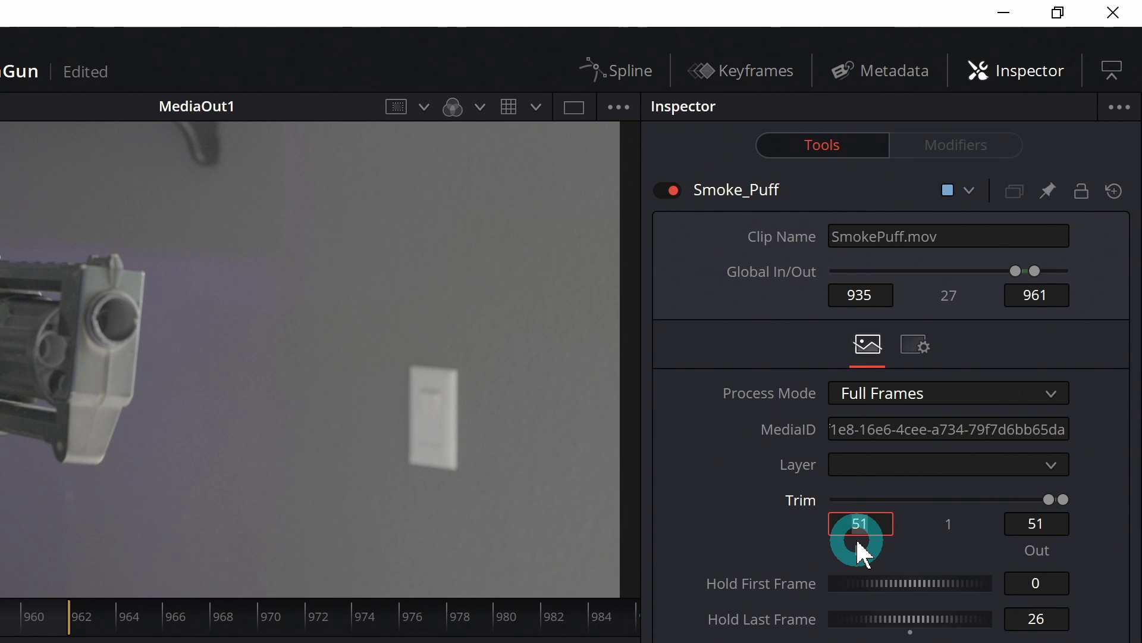
type("1")
key("Tab")
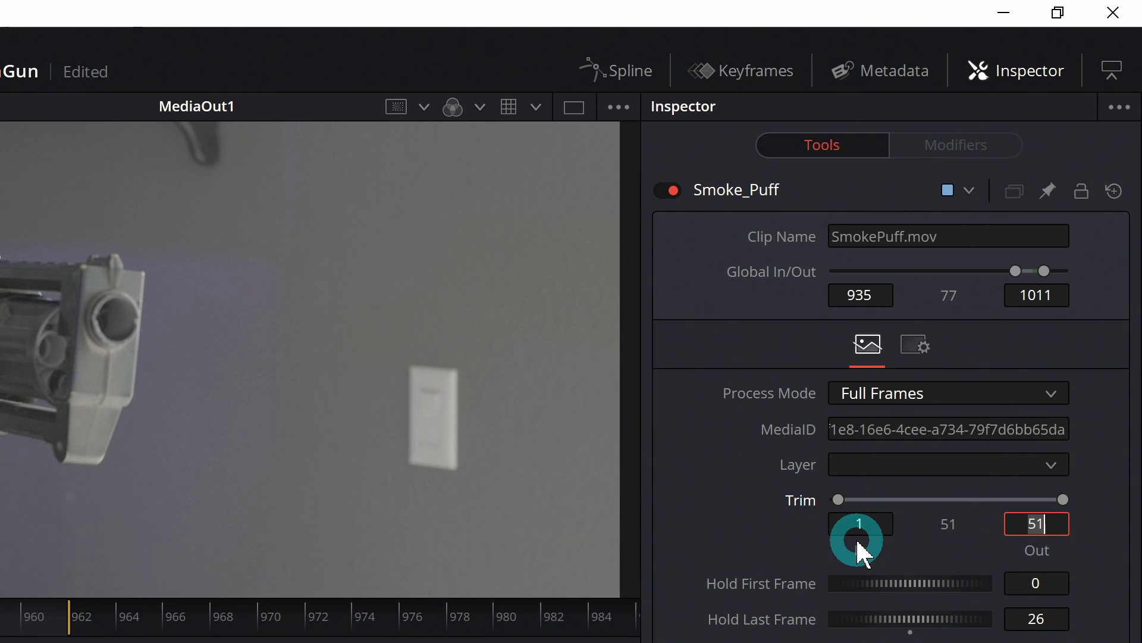
left_click(0, 624)
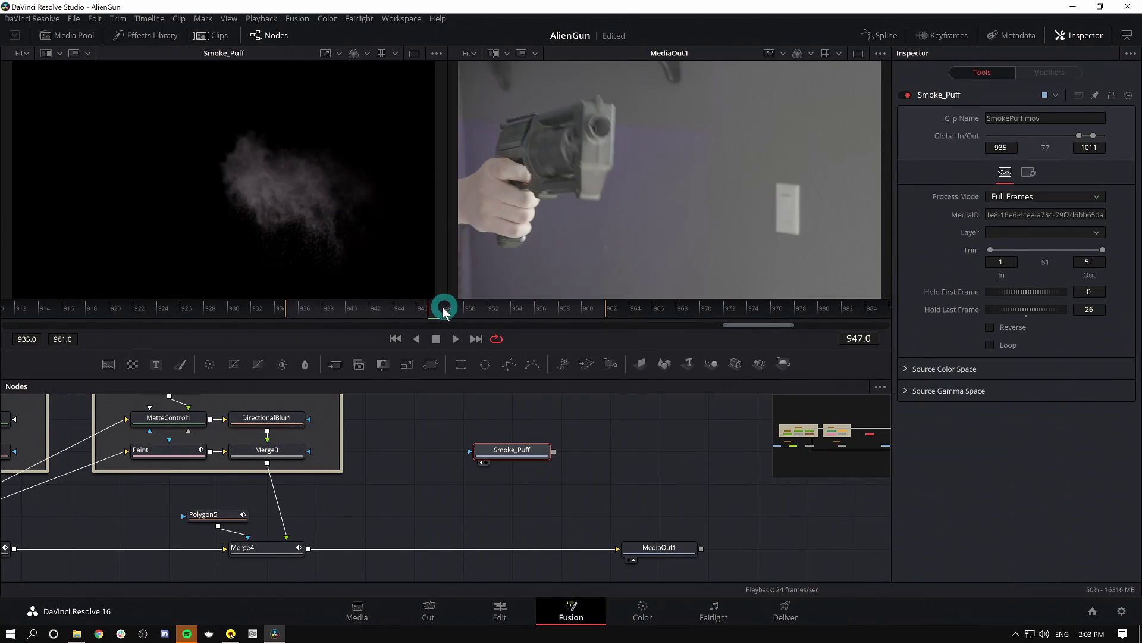
left_click_drag(444, 310, 404, 313)
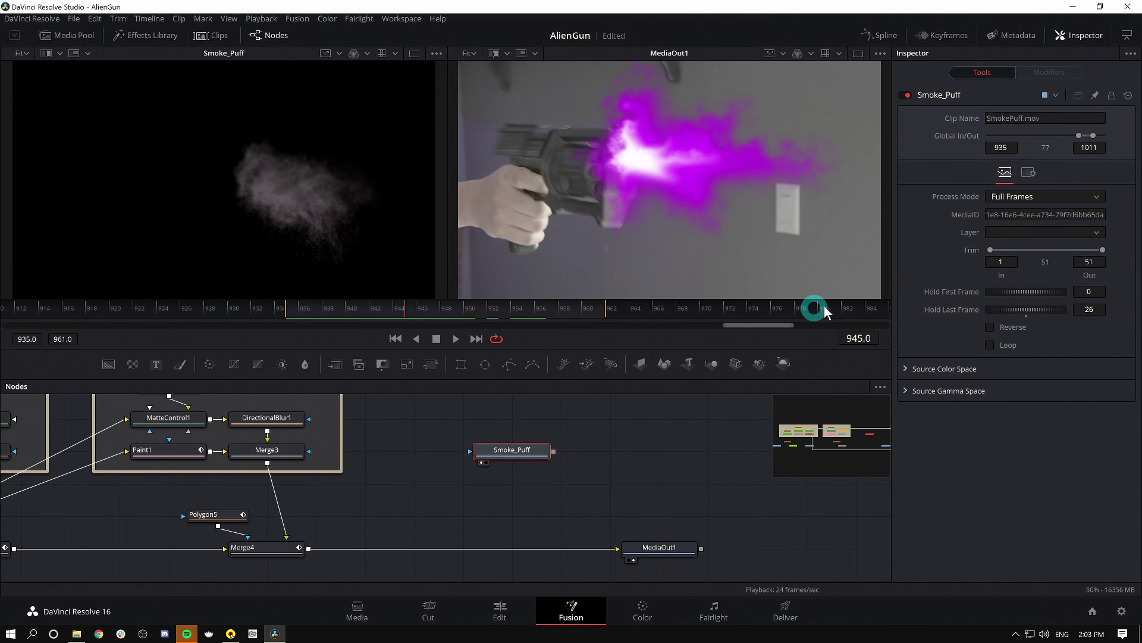
left_click(376, 320)
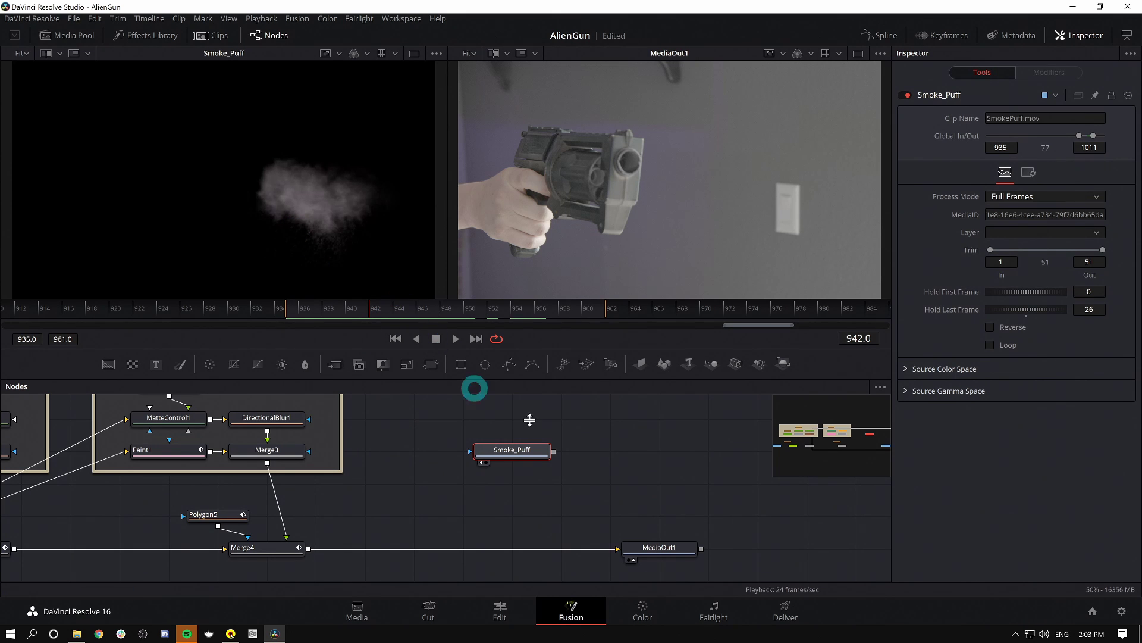
- Merge Smoke_Puff over Merge4's output, flip it horizontally and enlarge it to a Size of 3.22
left_click_drag(537, 445, 310, 550)
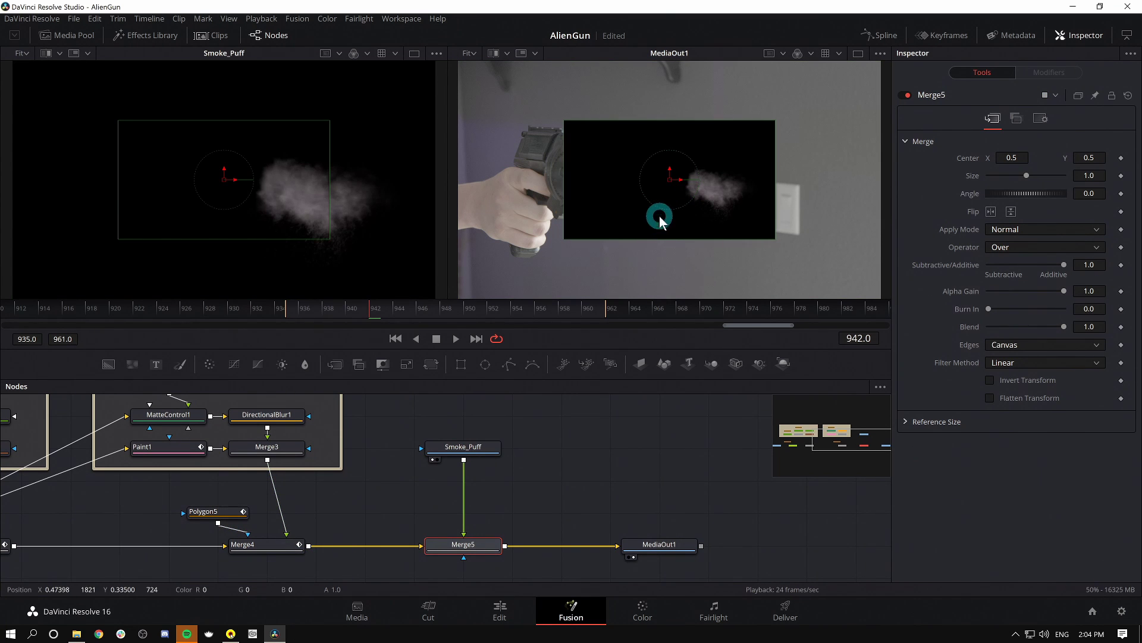
left_click(362, 311)
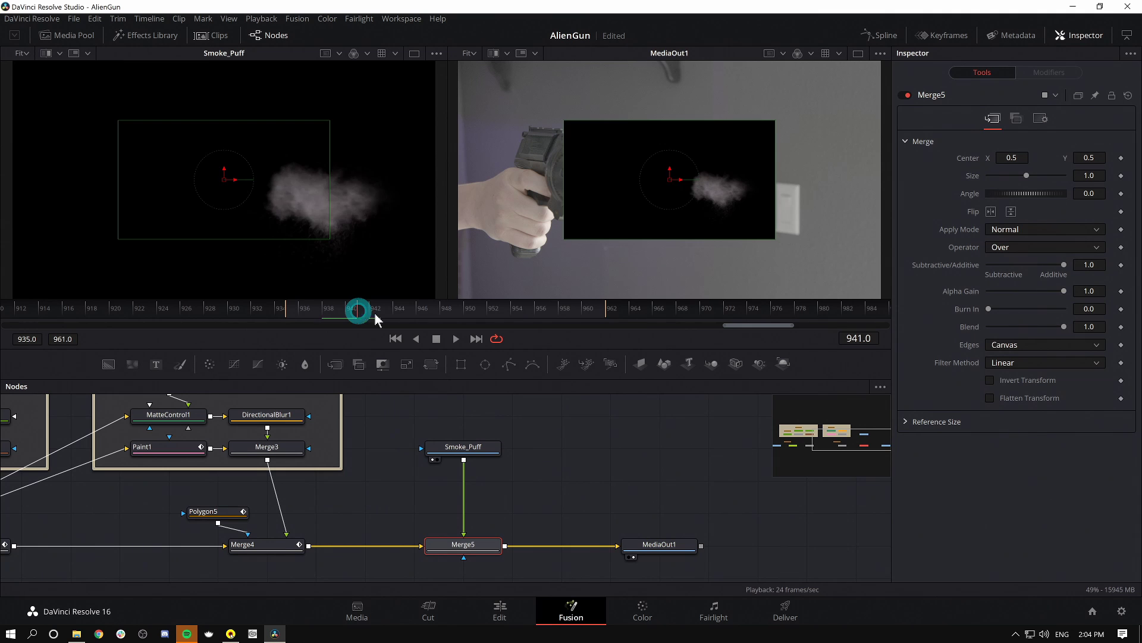
left_click(722, 200)
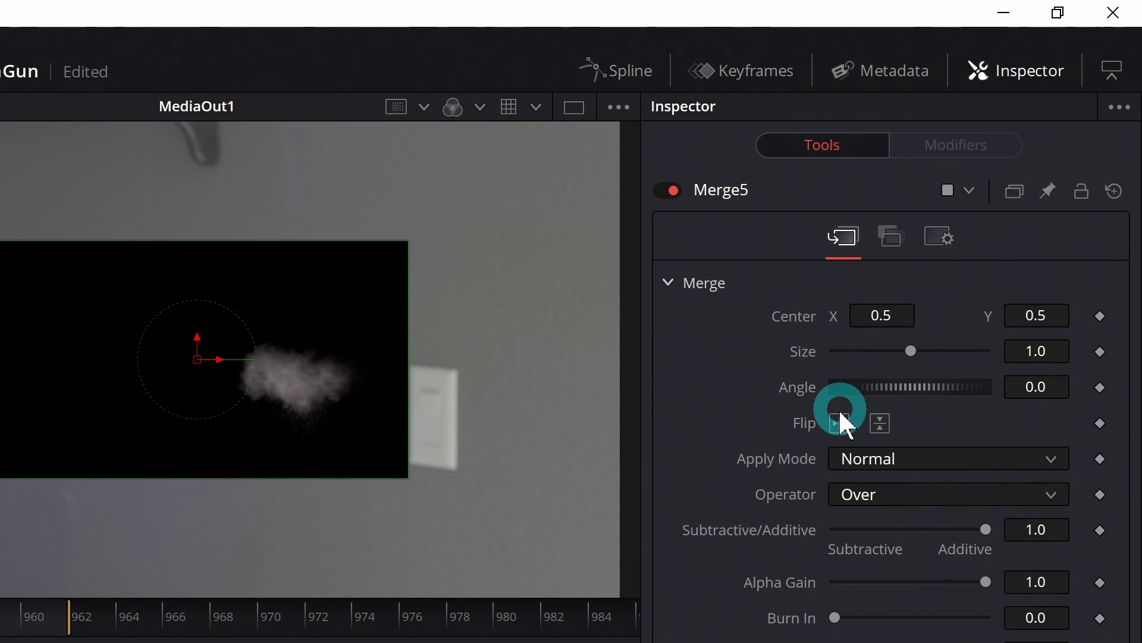
left_click(990, 212)
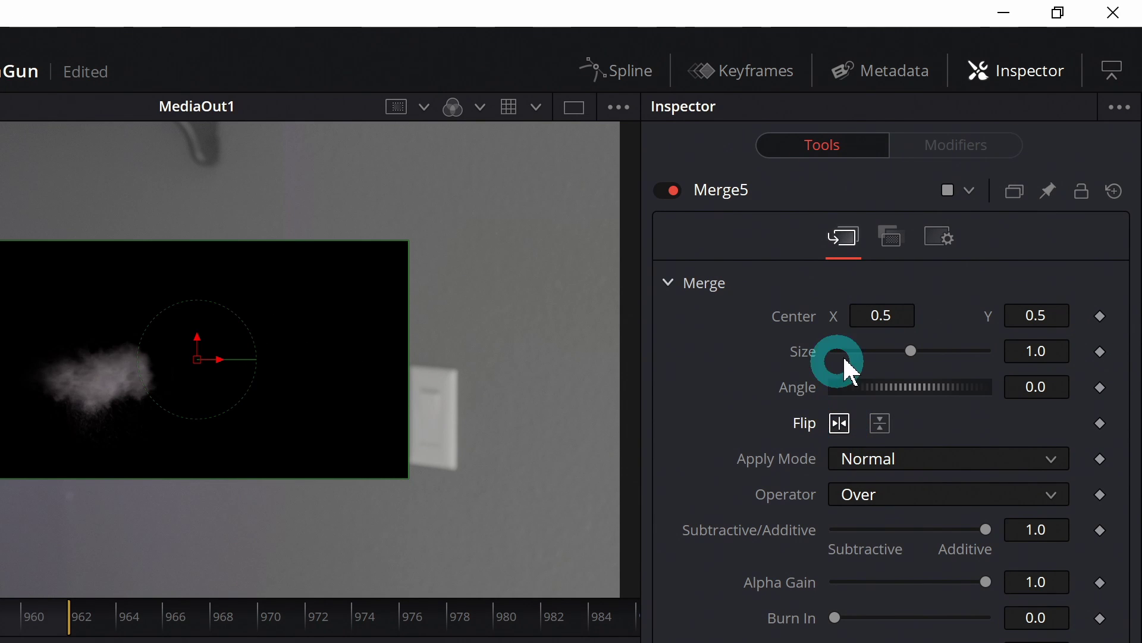
left_click_drag(912, 351, 955, 352)
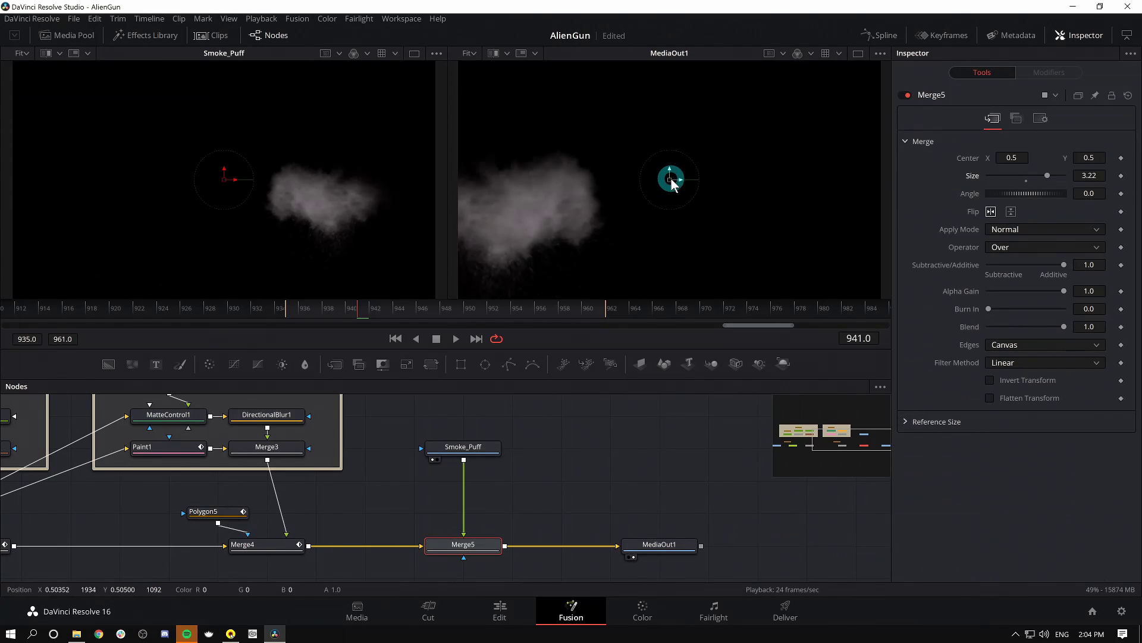
- Set Merge5's Apply Mode to Screen and move the smoke in front of the gun, to a Center of about 0.94, 0.70
left_click_drag(670, 179, 831, 147)
left_click(970, 244)
left_click(1028, 230)
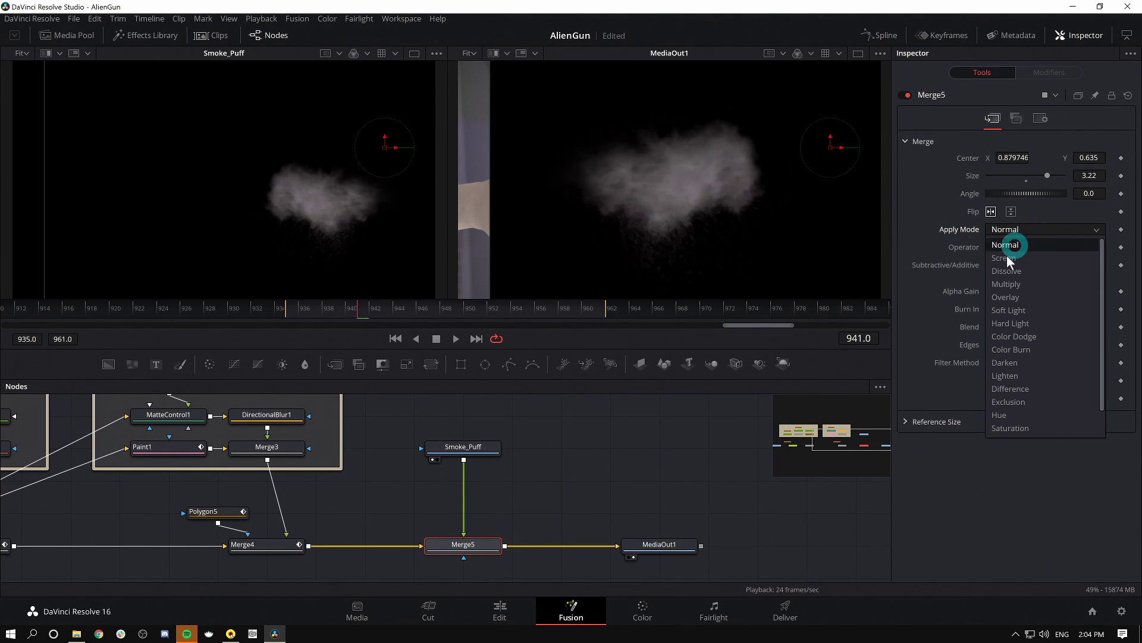
left_click(1008, 257)
left_click_drag(820, 148, 858, 136)
left_click_drag(351, 310, 409, 318)
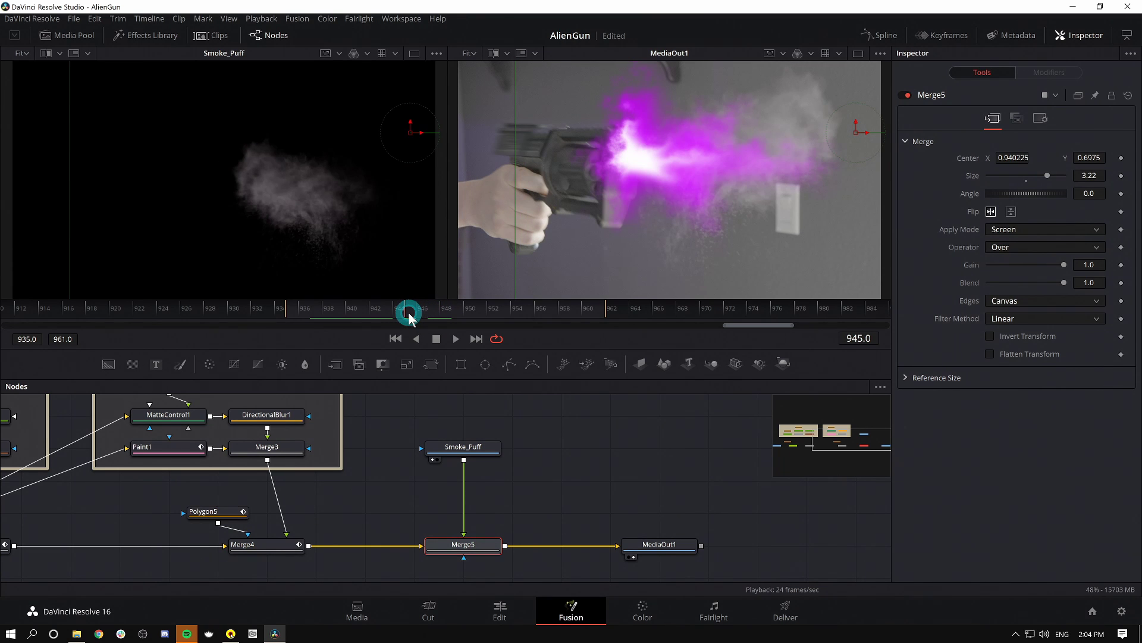
- Set Smoke_Puff's Global In to frame 944 and its Trim In back to 1
left_click(461, 445)
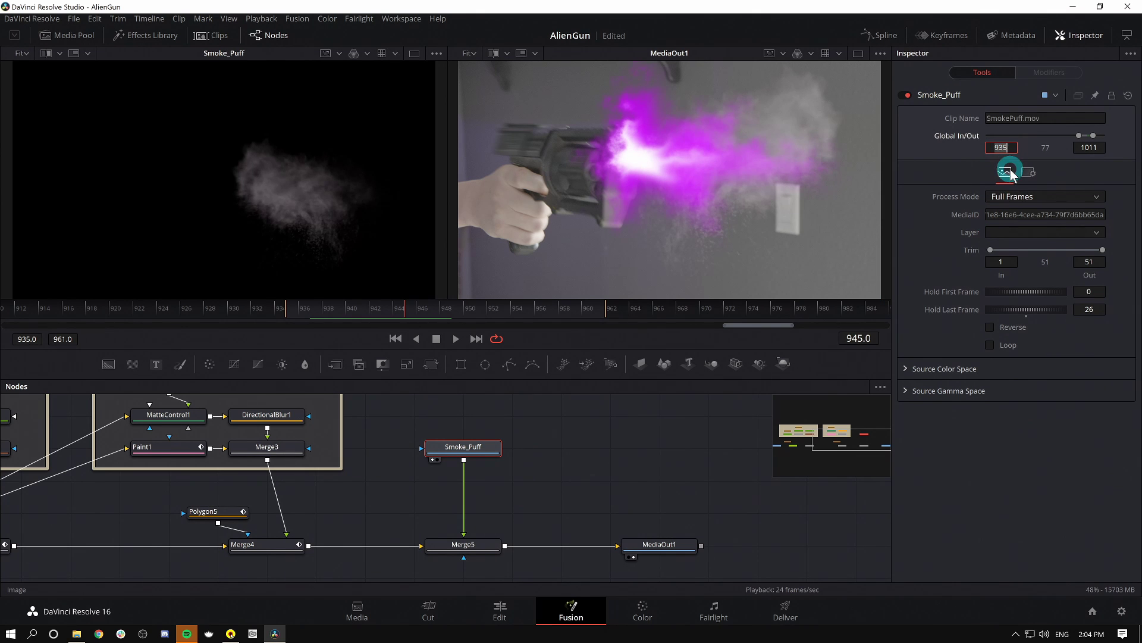
type("944")
key("Tab")
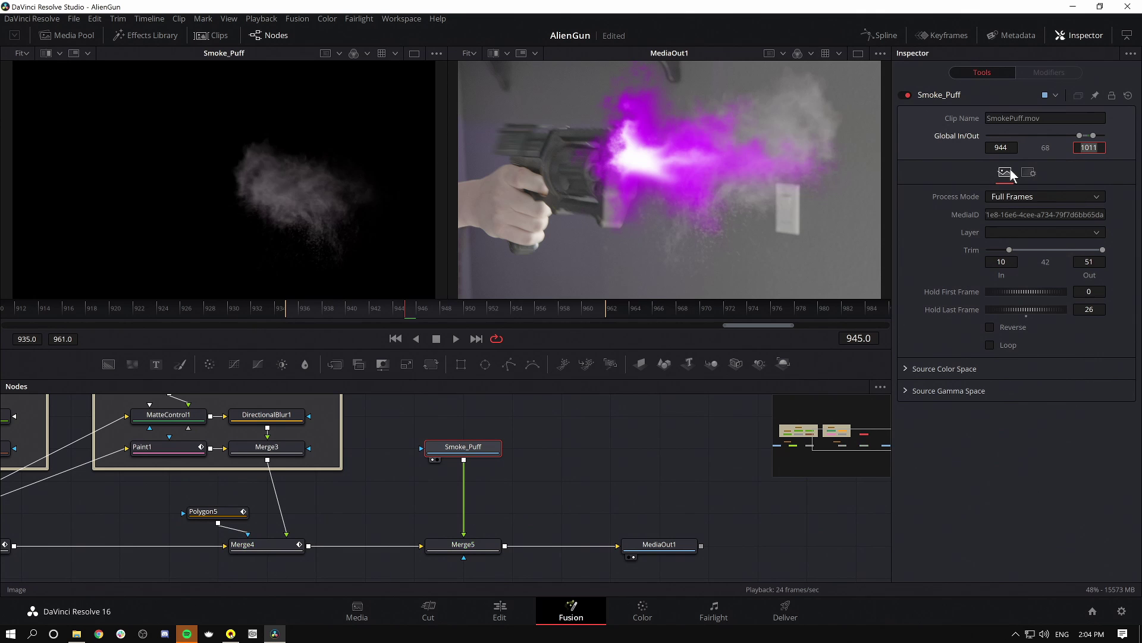
left_click(1001, 262)
type("1")
key("Tab")
left_click_drag(431, 306, 434, 329)
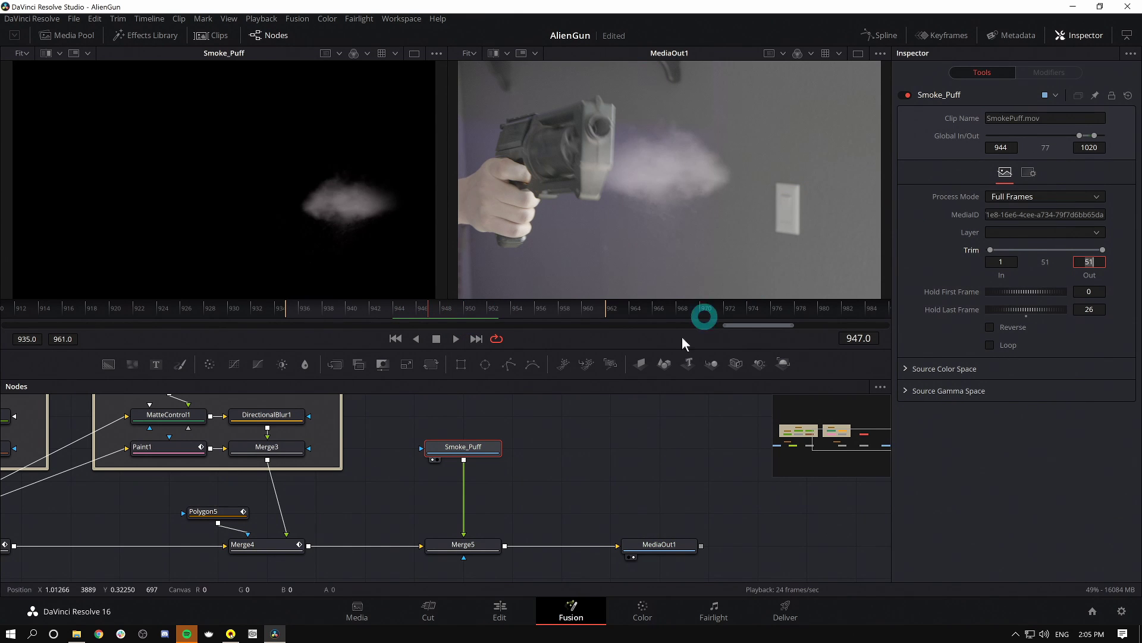
- Set Merge5's Angle to about -5.19 and Size to 2.46, with its Center at about 0.90, 0.74
left_click(476, 538)
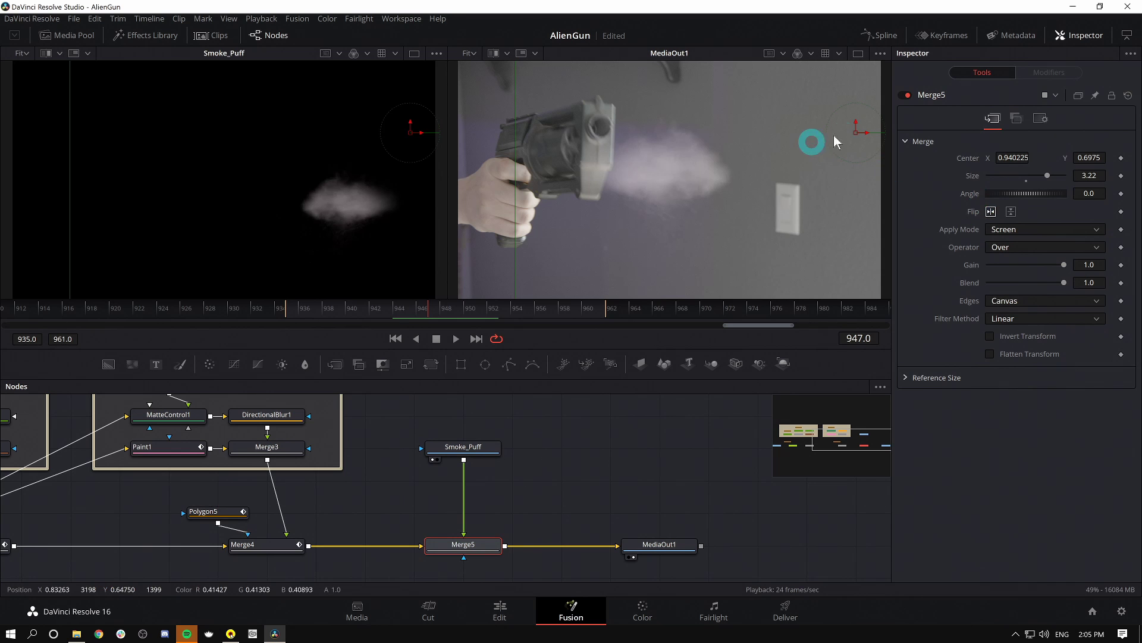
left_click_drag(850, 160, 866, 125)
left_click(1038, 196)
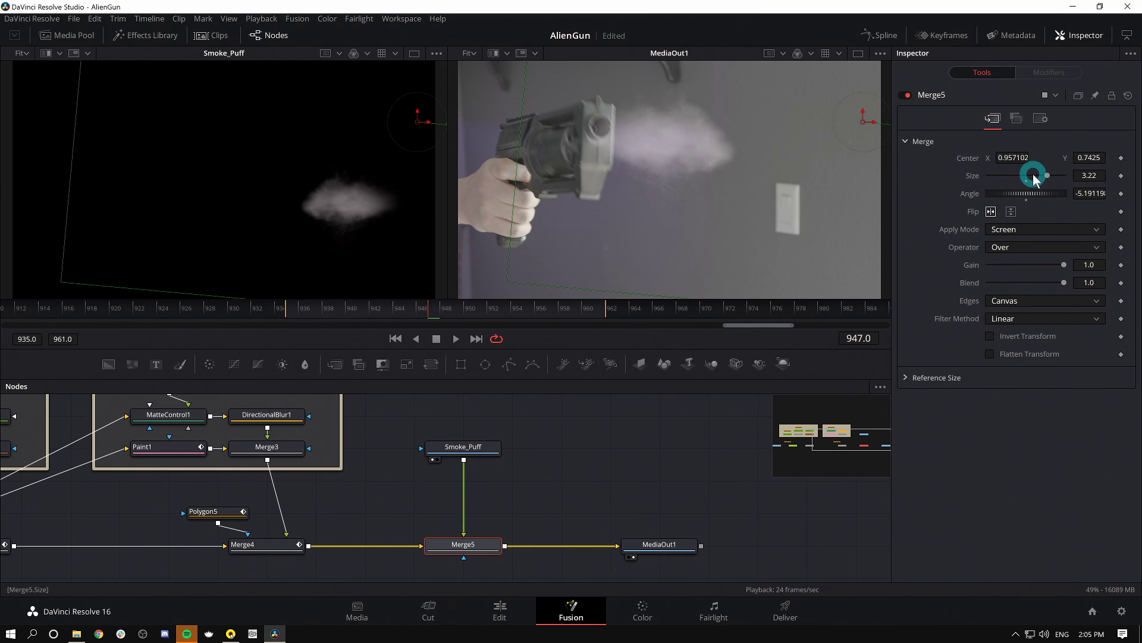
left_click_drag(1047, 176, 1041, 175)
left_click(866, 123)
left_click_drag(867, 126, 838, 126)
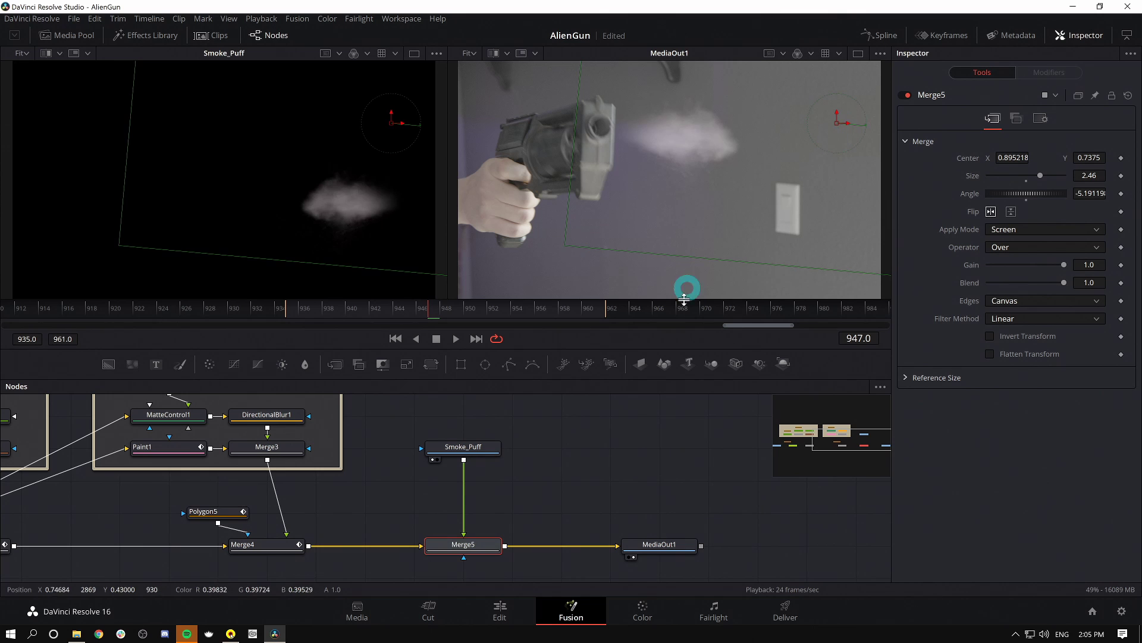
- On frame 946, lower the smoke toward the muzzle to a Merge5 Center Y of 0.6925 and play back the shot
mouse_move(440, 313)
left_mouse_down()
mouse_move(400, 309)
mouse_move(422, 309)
left_mouse_up()
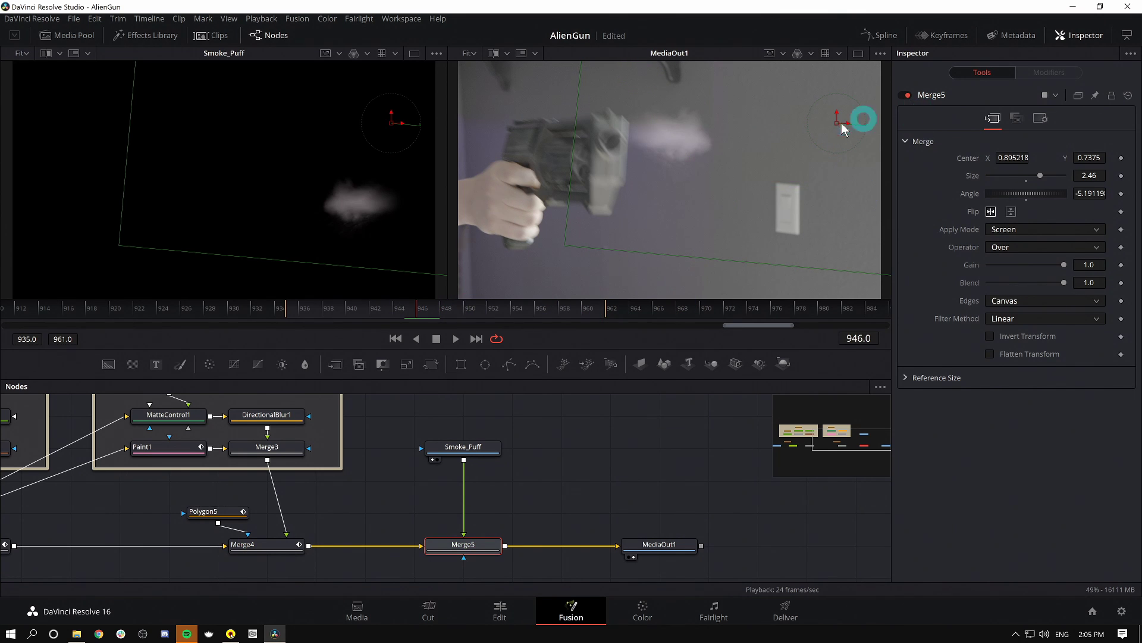
left_click_drag(834, 120, 839, 134)
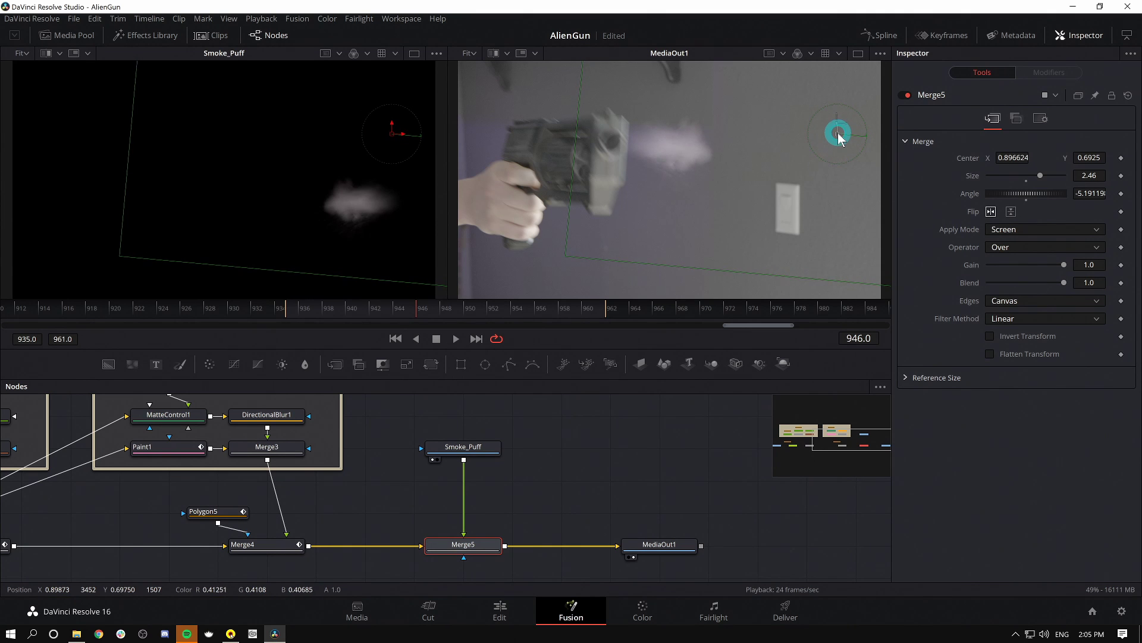
left_click(393, 311)
mouse_move(393, 311)
left_mouse_down()
mouse_move(518, 307)
mouse_move(375, 309)
left_mouse_up()
left_click(581, 483)
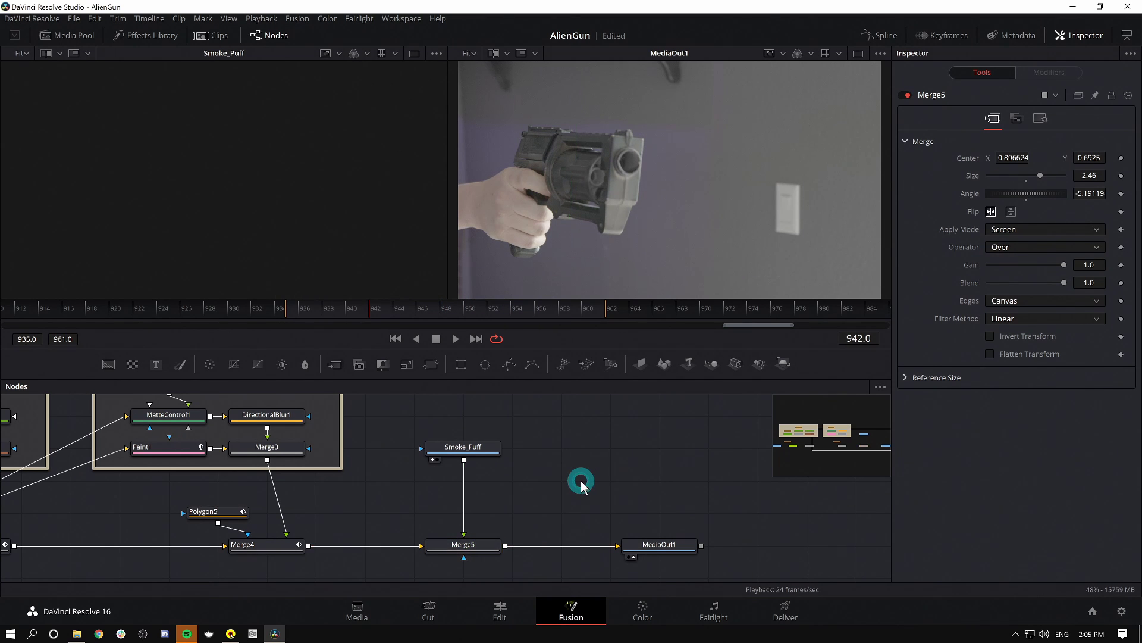
key("space")
left_click(419, 337)
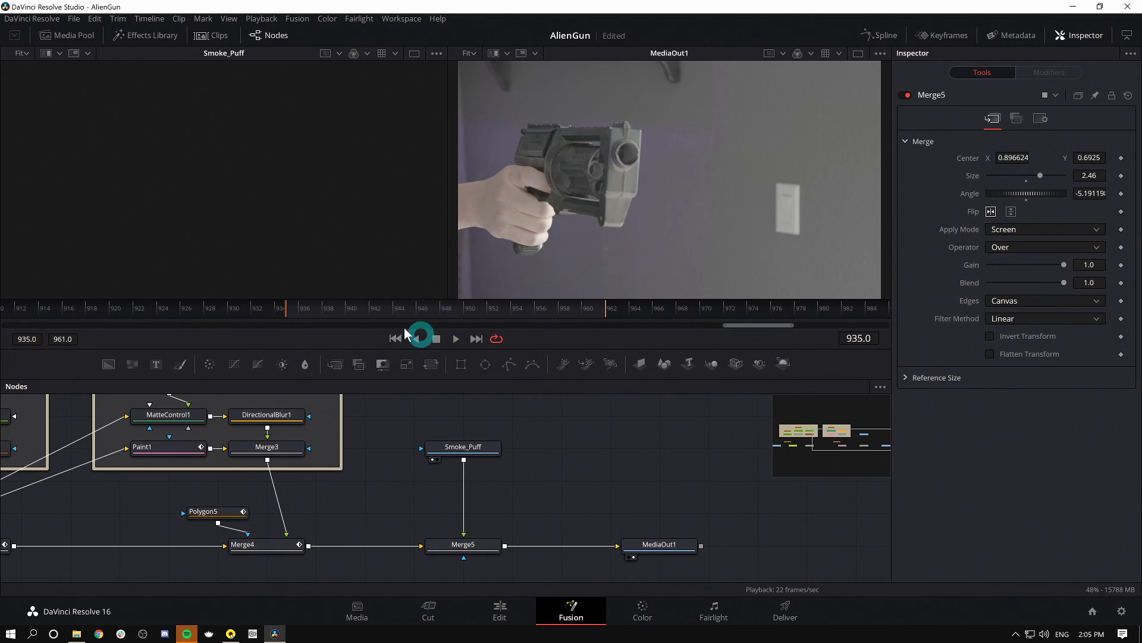
- Reduce Merge5's Blend to 0.252 to thin the smoke, and play back the shot to check it
left_click(481, 545)
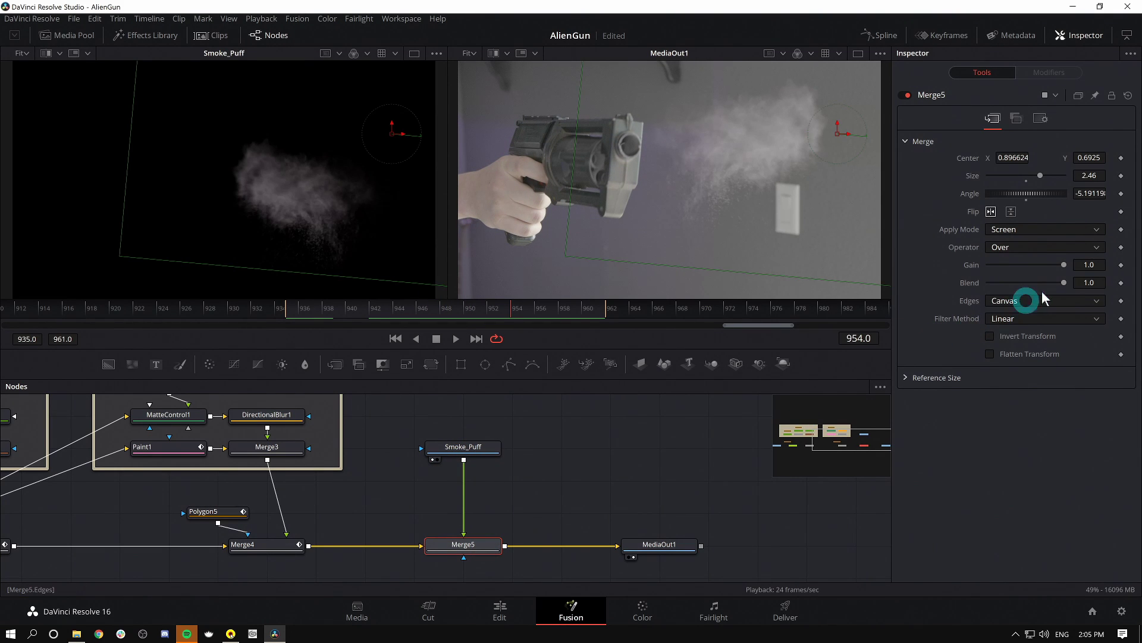
left_click_drag(1051, 284, 1036, 284)
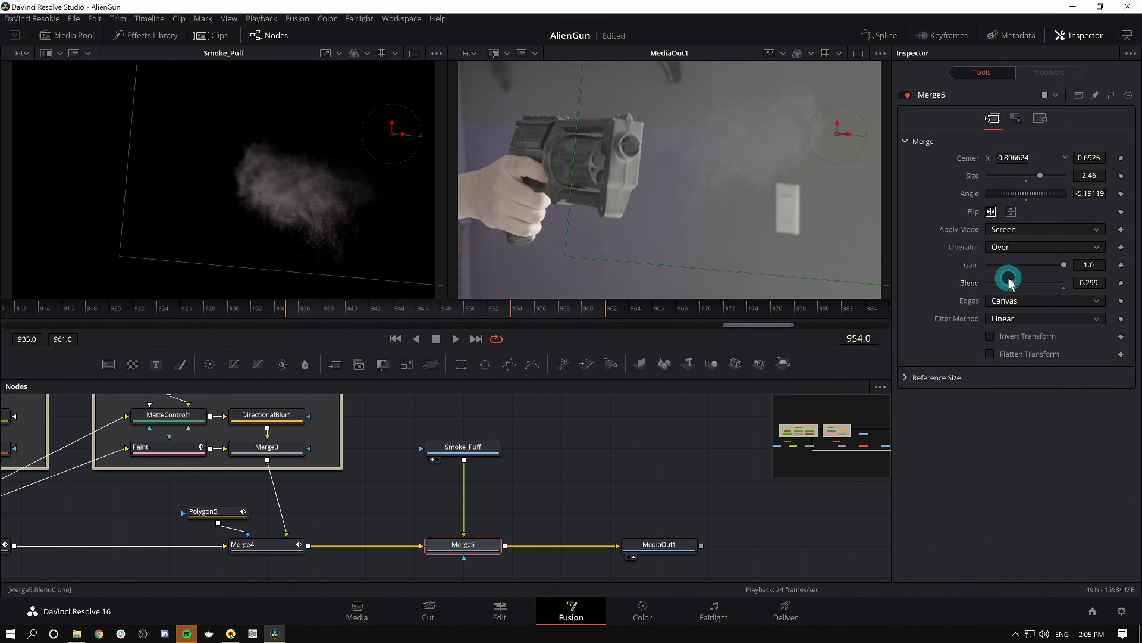
left_click_drag(517, 312, 381, 319)
key("space")
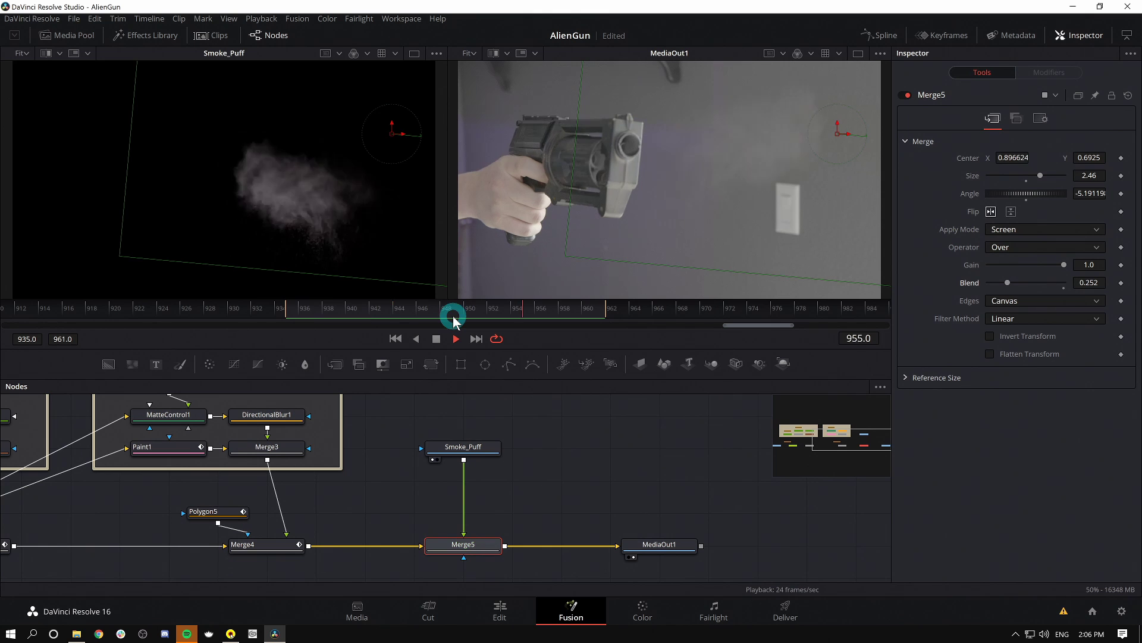
left_click_drag(465, 320, 524, 310)
left_click(754, 179)
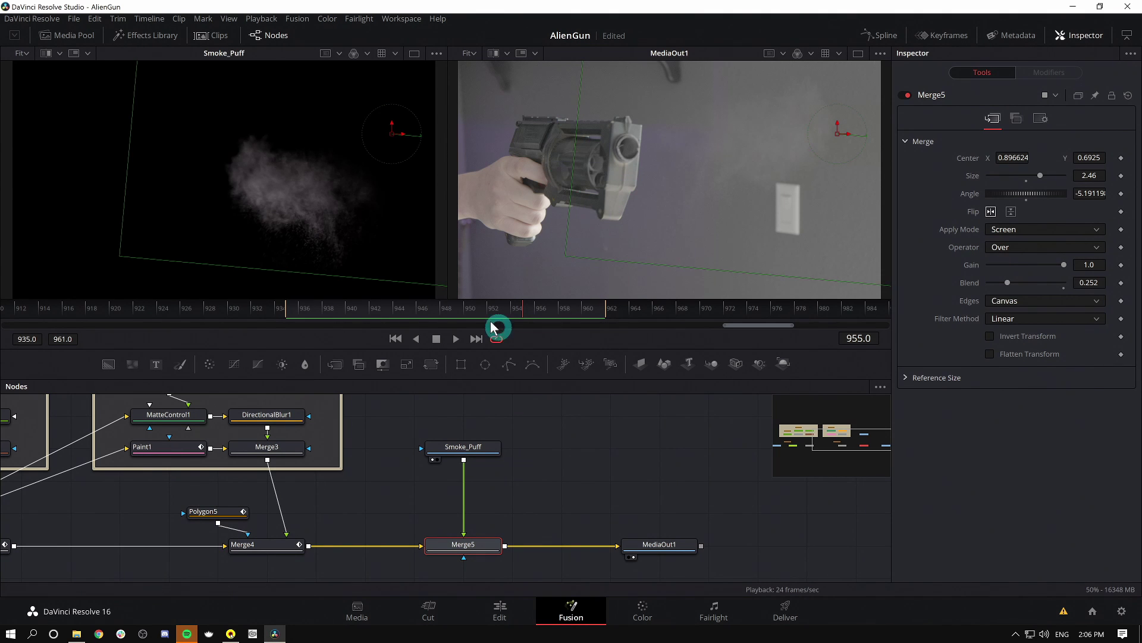
key("space")
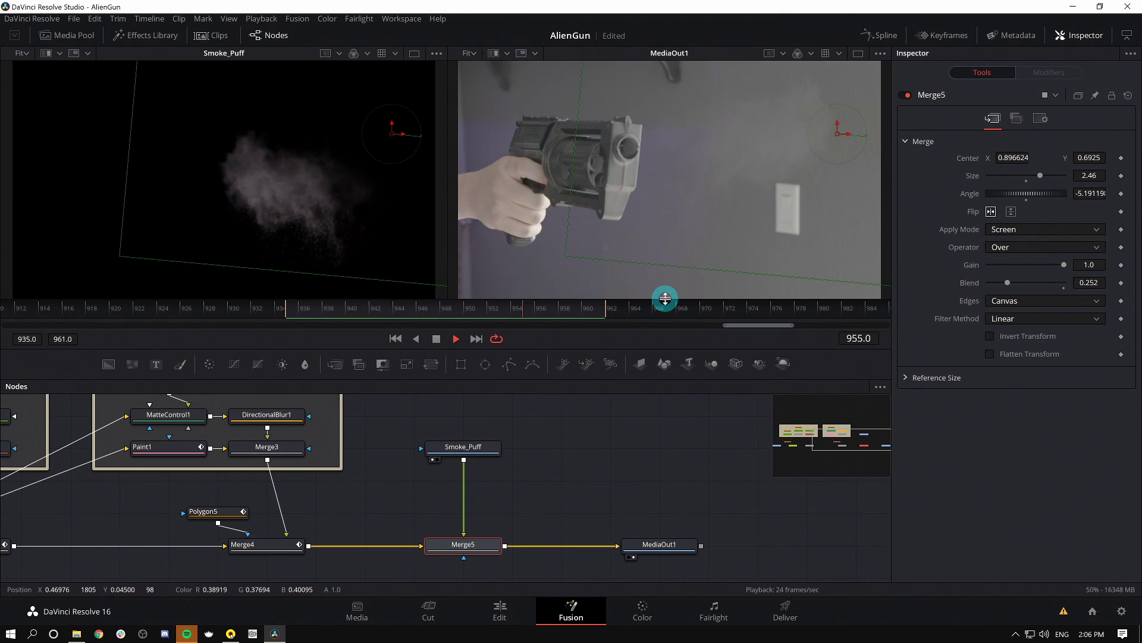
key("space")
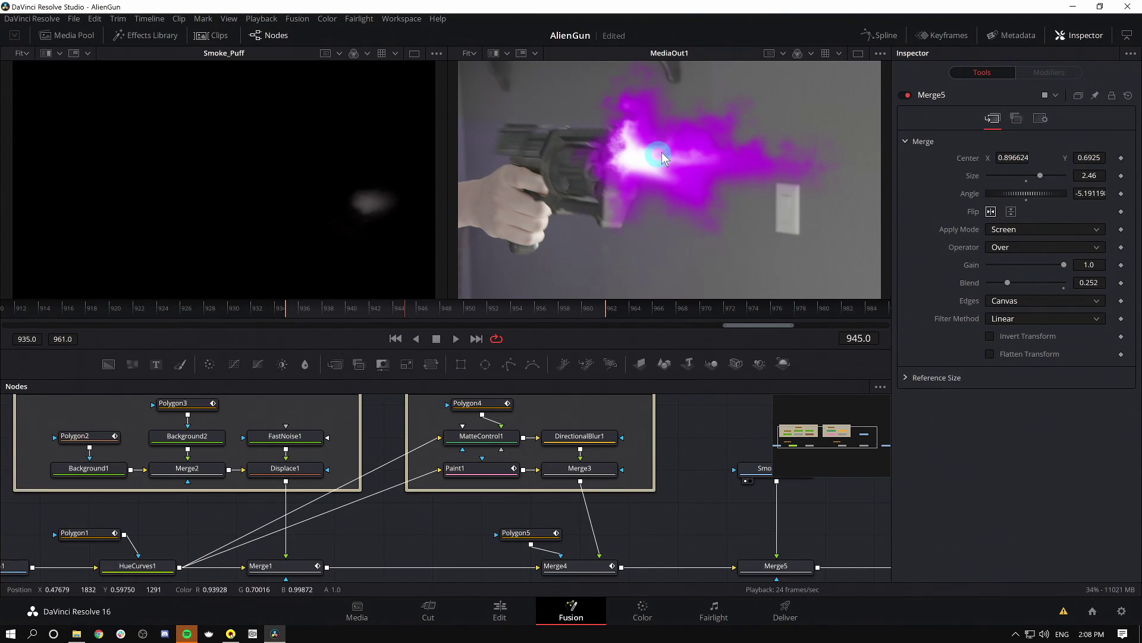
- Set the Apply Mode of the muzzle flash's Merge1 to Screen
left_click(515, 324)
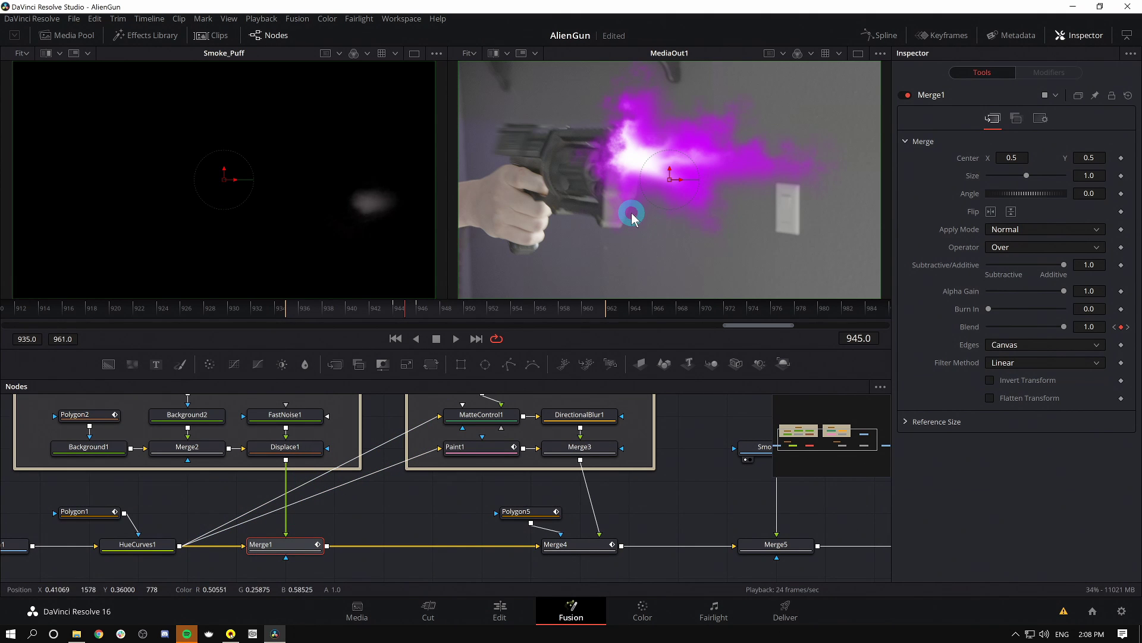
left_click(1018, 234)
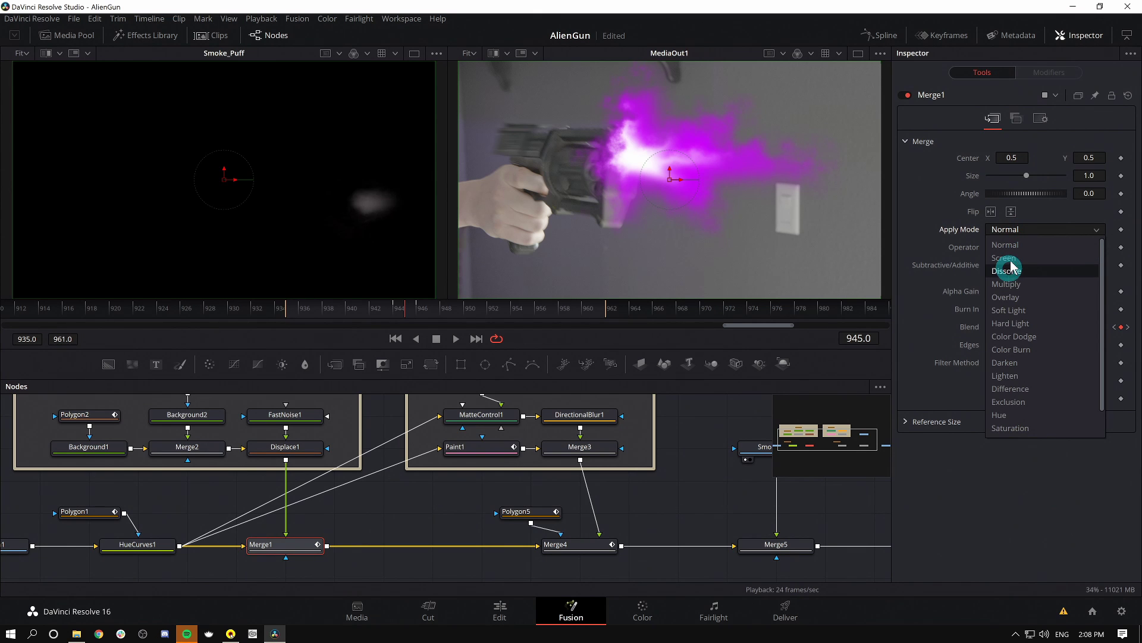
left_click(1014, 258)
left_click(742, 151)
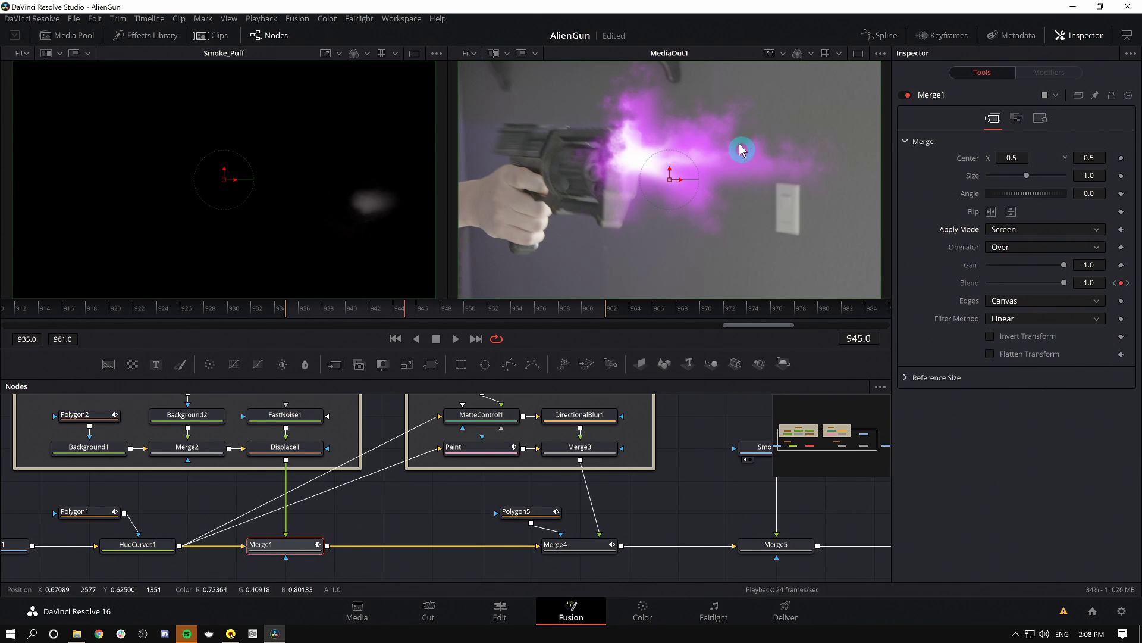
left_click(437, 412)
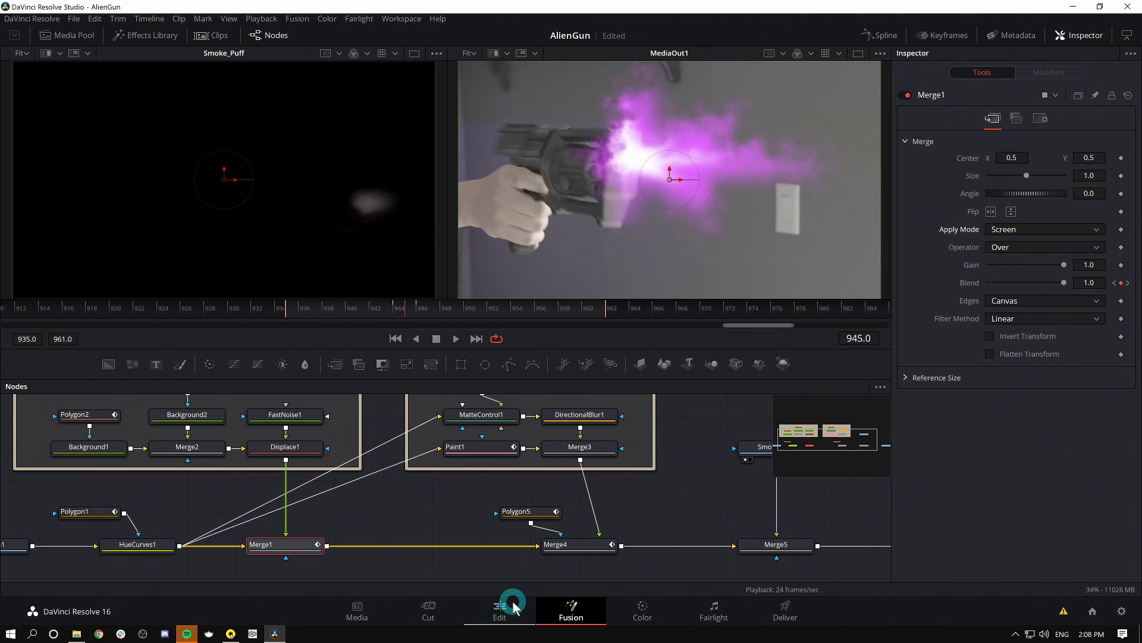
- Switch to the Color page and scrub back through the shot to examine the graded muzzle flash
left_click(482, 376)
left_click(639, 608)
left_click_drag(452, 250, 530, 246)
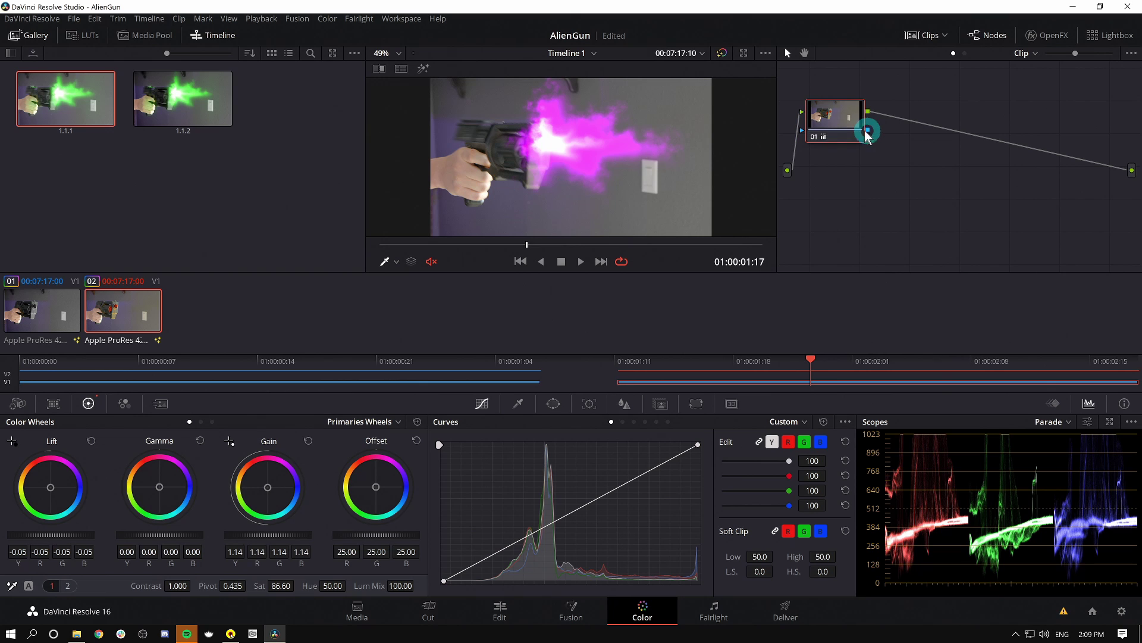
left_click(815, 137)
left_click(816, 136)
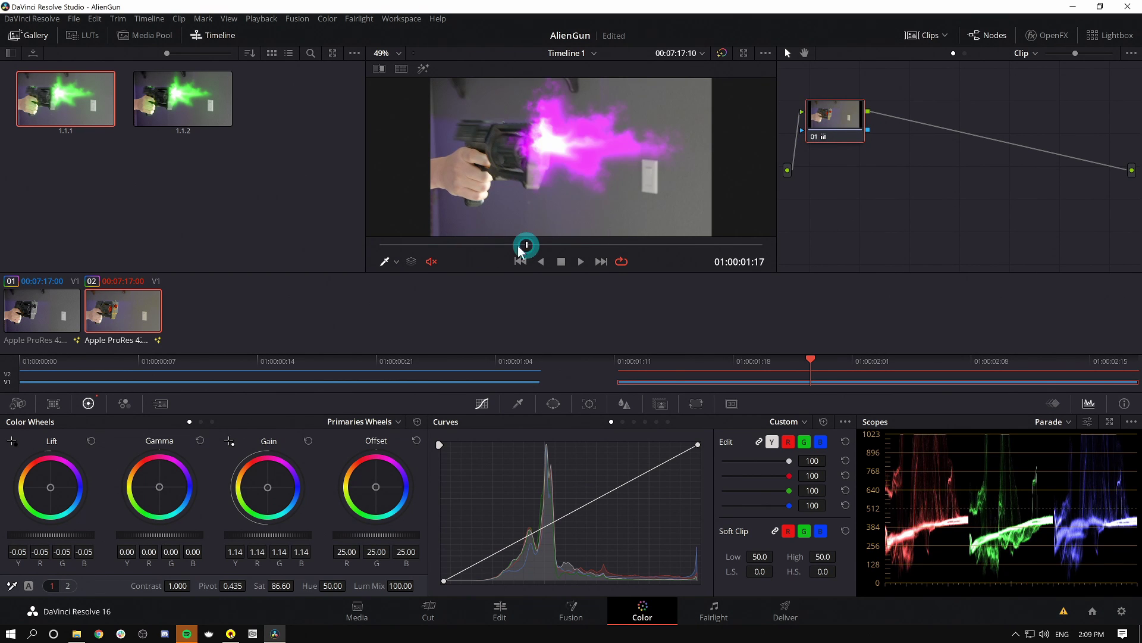
left_click_drag(523, 244, 423, 244)
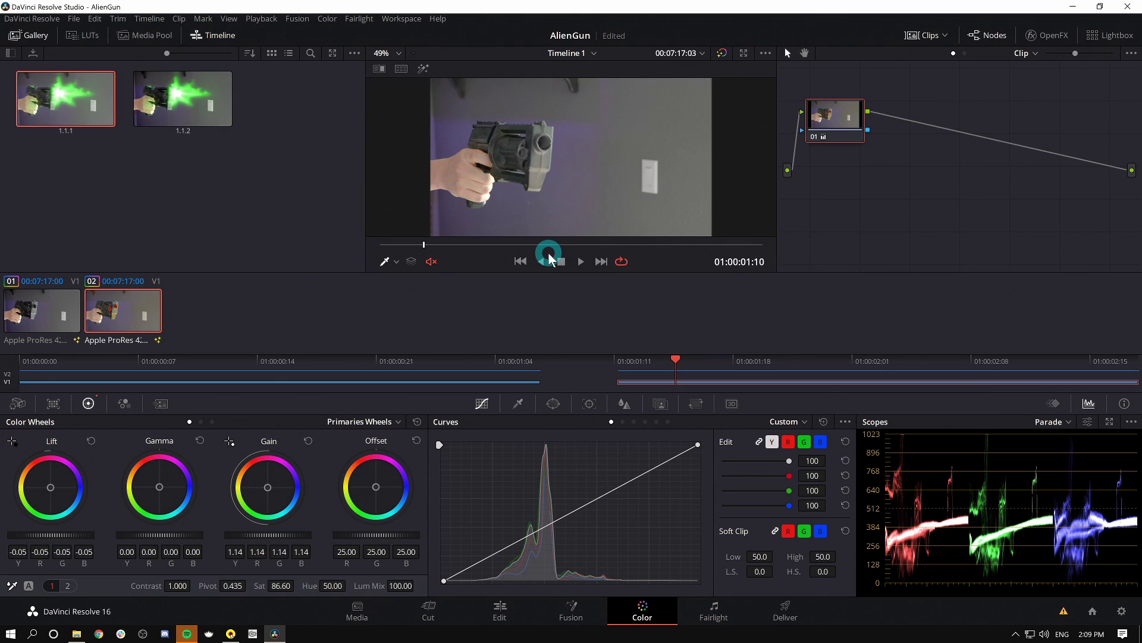